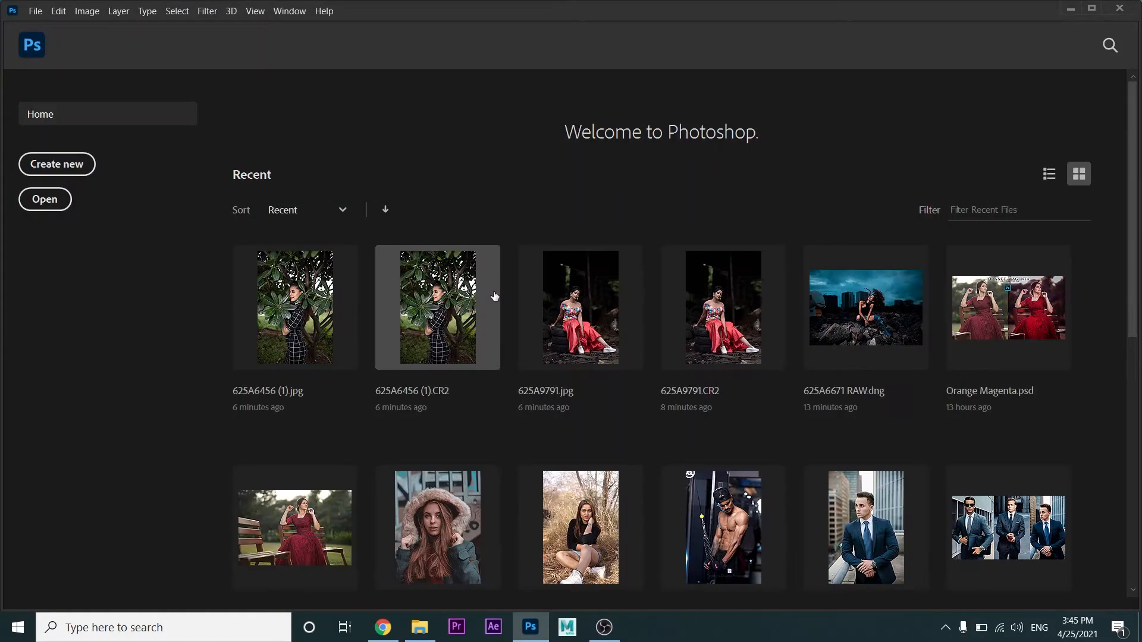
Open the photo 625A6456 (1).jpg and duplicate its Background layer
{"action": "left_click", "coordinate": [325, 336]}
{"action": "left_click_drag", "start_coordinate": [489, 322], "coordinate": [472, 320]}
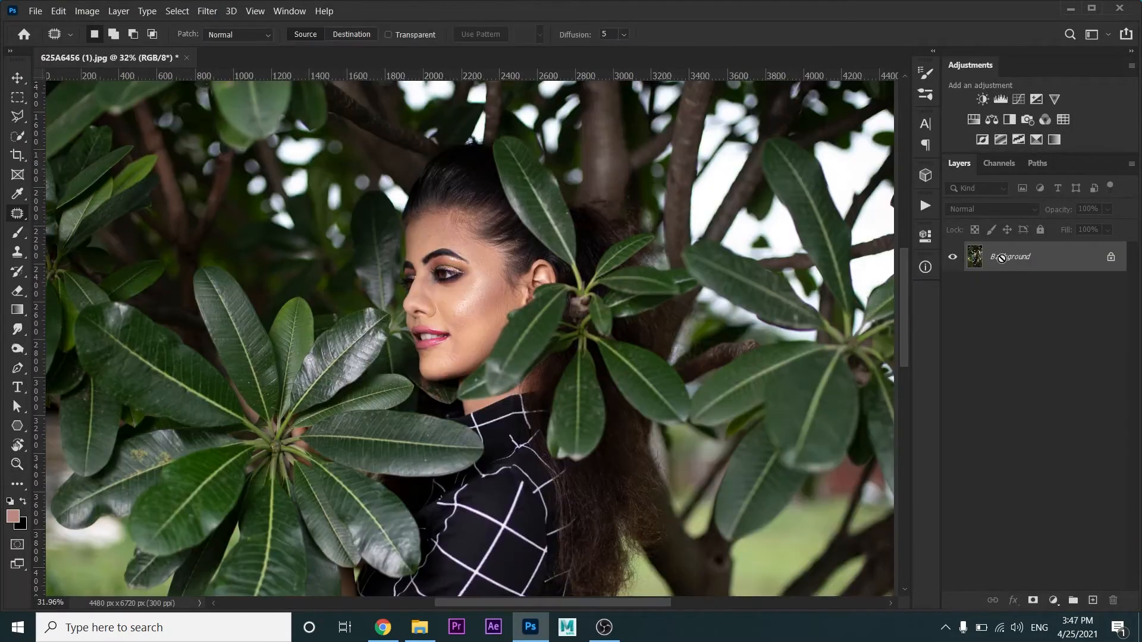
{"action": "left_click_drag", "start_coordinate": [1002, 261], "coordinate": [1093, 600]}
{"action": "scroll", "coordinate": [415, 366], "scroll_direction": "down", "scroll_amount": 3}
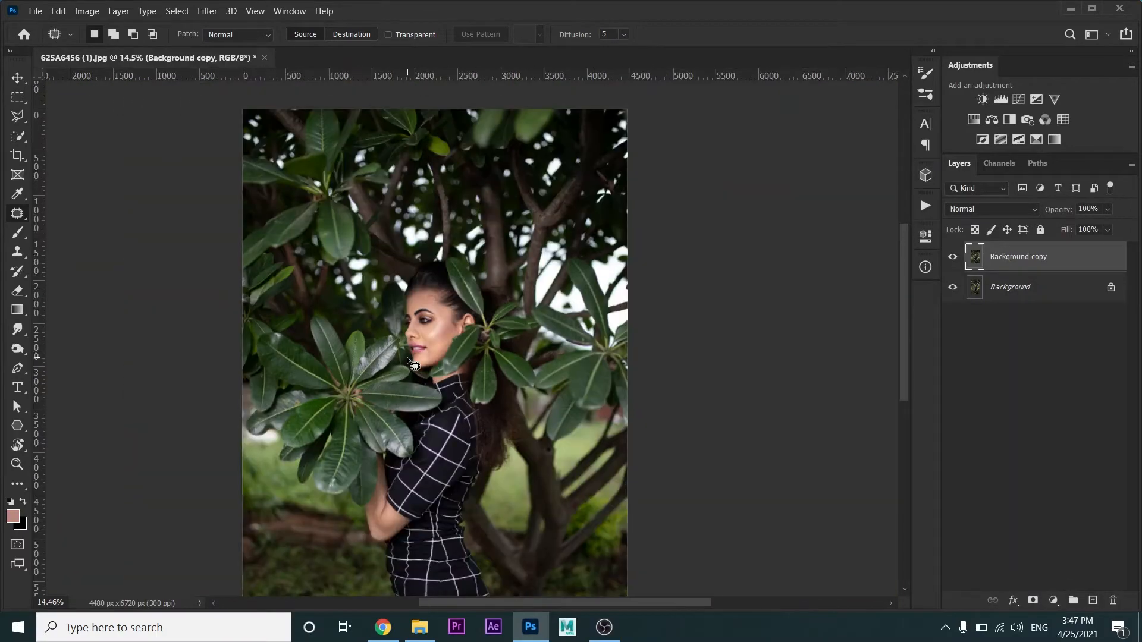
Add a Selective Color adjustment layer and set the Reds to Cyan -12, Magenta +5 and Yellow +3
{"action": "scroll", "coordinate": [415, 365], "scroll_direction": "down", "scroll_amount": 1}
{"action": "left_click", "coordinate": [1053, 600]}
{"action": "left_click", "coordinate": [1056, 591]}
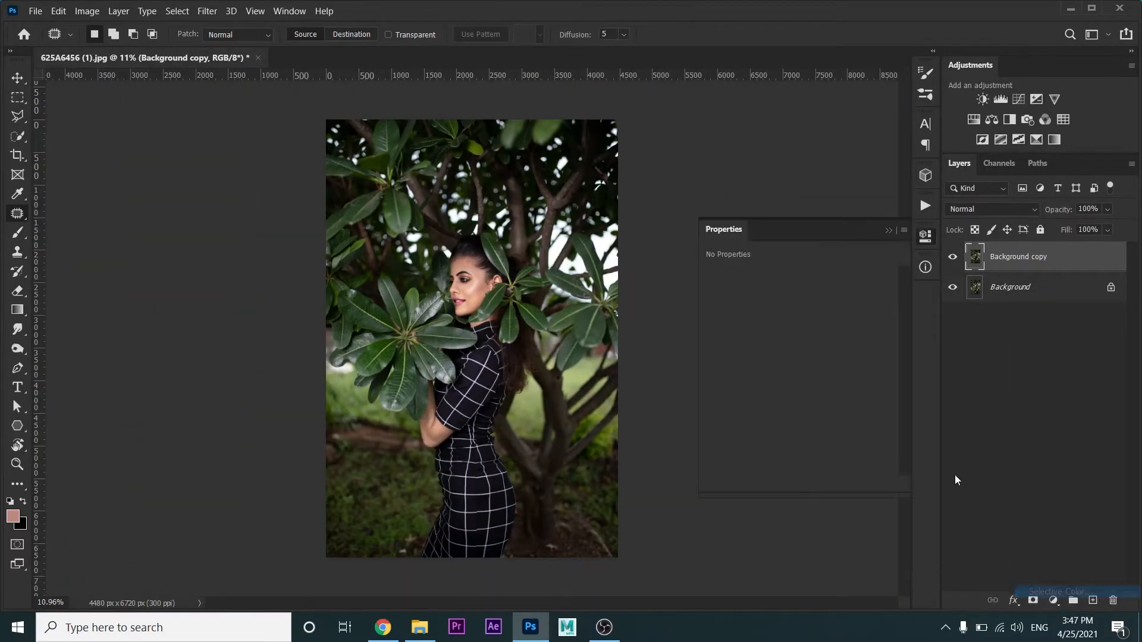
{"action": "left_click_drag", "start_coordinate": [799, 328], "coordinate": [803, 387]}
{"action": "scroll", "coordinate": [478, 293], "scroll_direction": "up", "scroll_amount": 1}
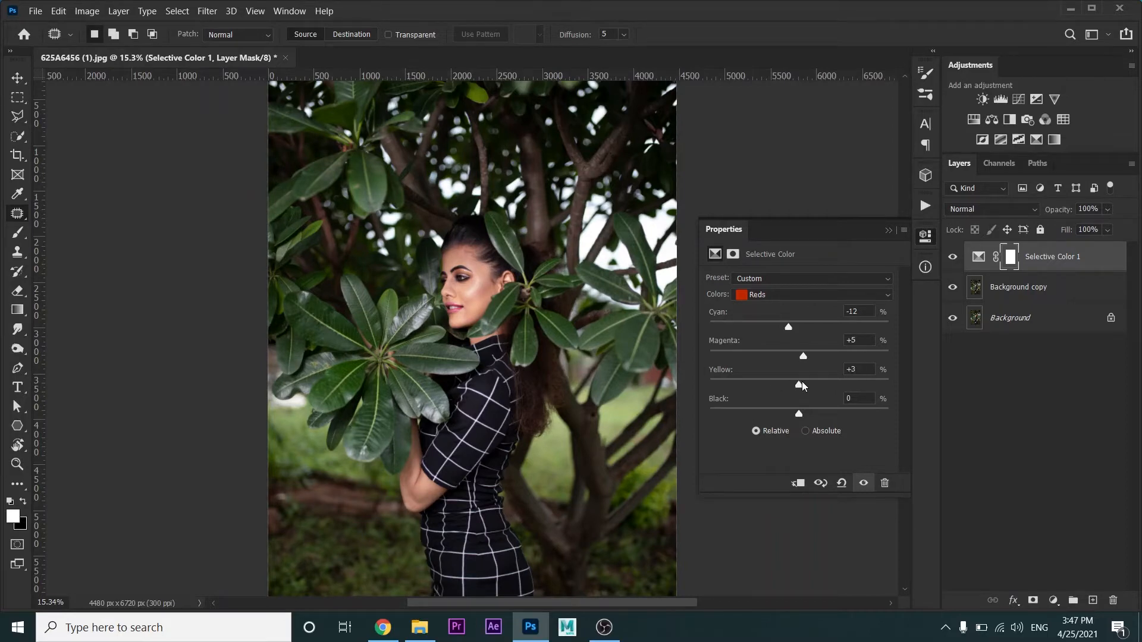
Adjust the Yellows range of the Selective Color layer, slightly reducing its yellow component
{"action": "left_click", "coordinate": [776, 298]}
{"action": "left_click", "coordinate": [773, 308]}
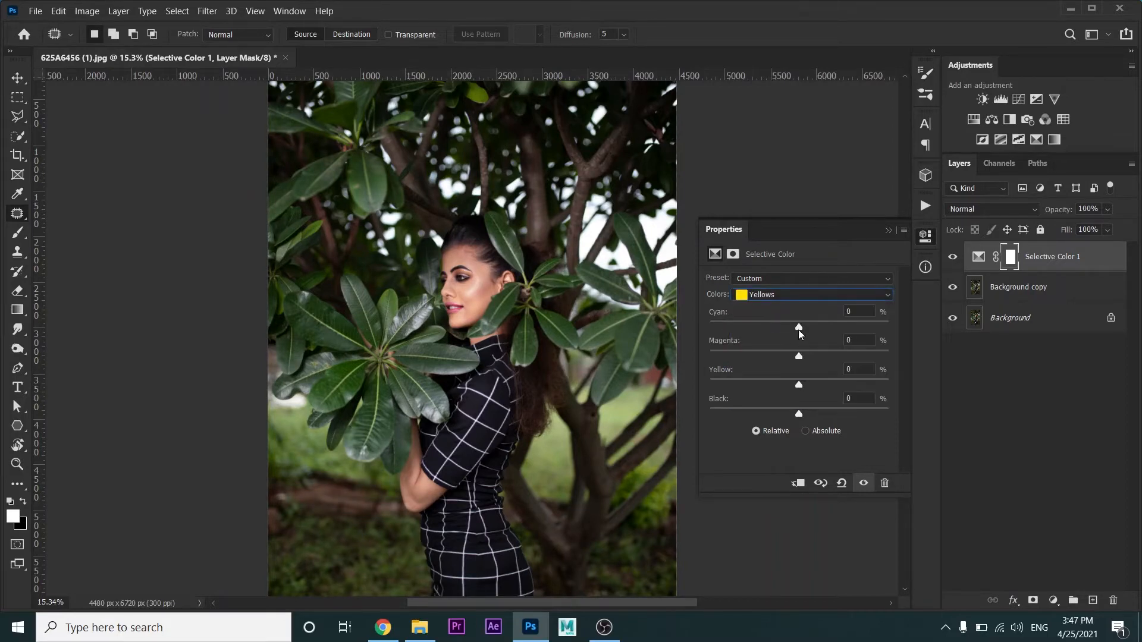
{"action": "left_click_drag", "start_coordinate": [800, 328], "coordinate": [791, 387]}
Adjust the Greens range of the Selective Color layer, reducing its yellow component to mute the foliage
{"action": "left_click", "coordinate": [775, 296]}
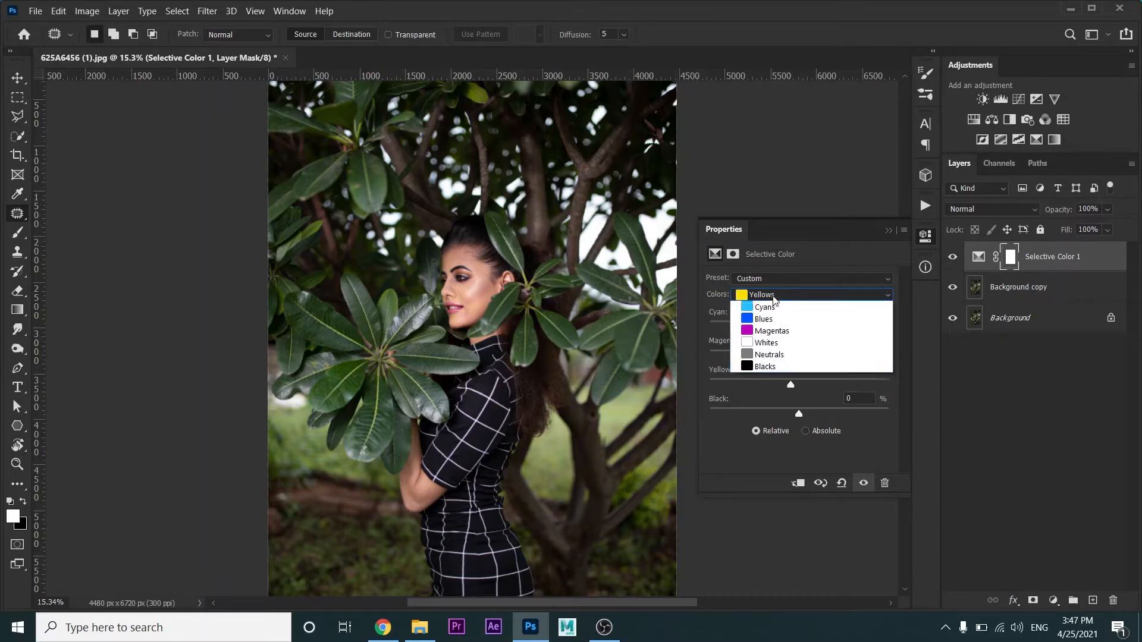
{"action": "left_click", "coordinate": [767, 343]}
{"action": "left_click", "coordinate": [767, 296]}
{"action": "left_click", "coordinate": [769, 333]}
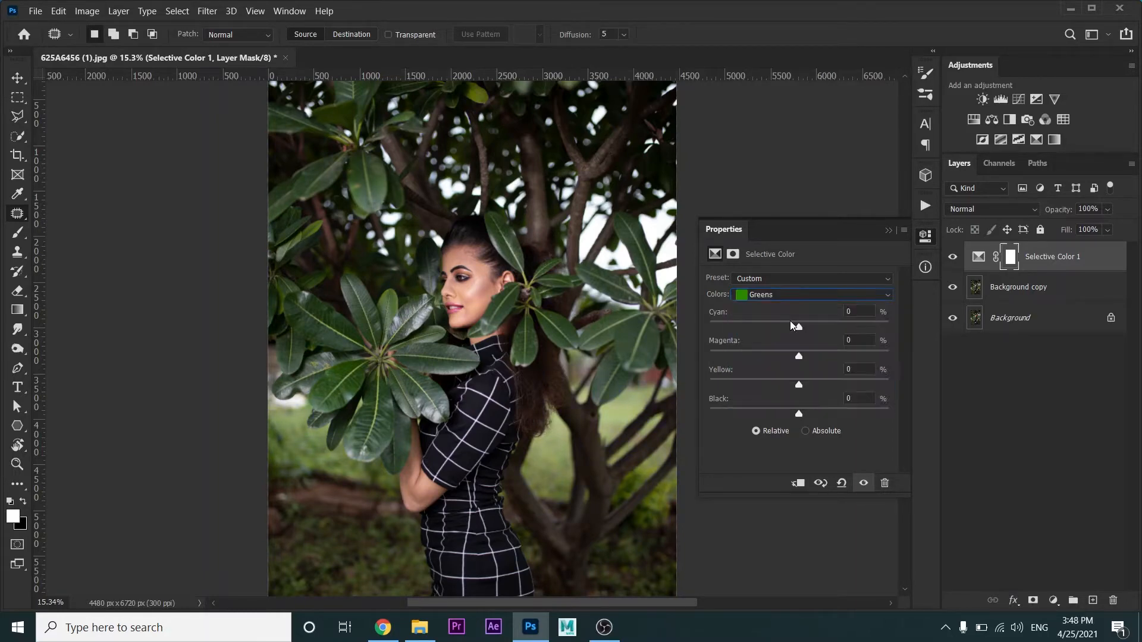
{"action": "left_click_drag", "start_coordinate": [799, 327], "coordinate": [782, 387]}
Strongly raise the cyan component of the Cyans range and adjust the cyan and magenta components of the Magentas
{"action": "left_click", "coordinate": [760, 296]}
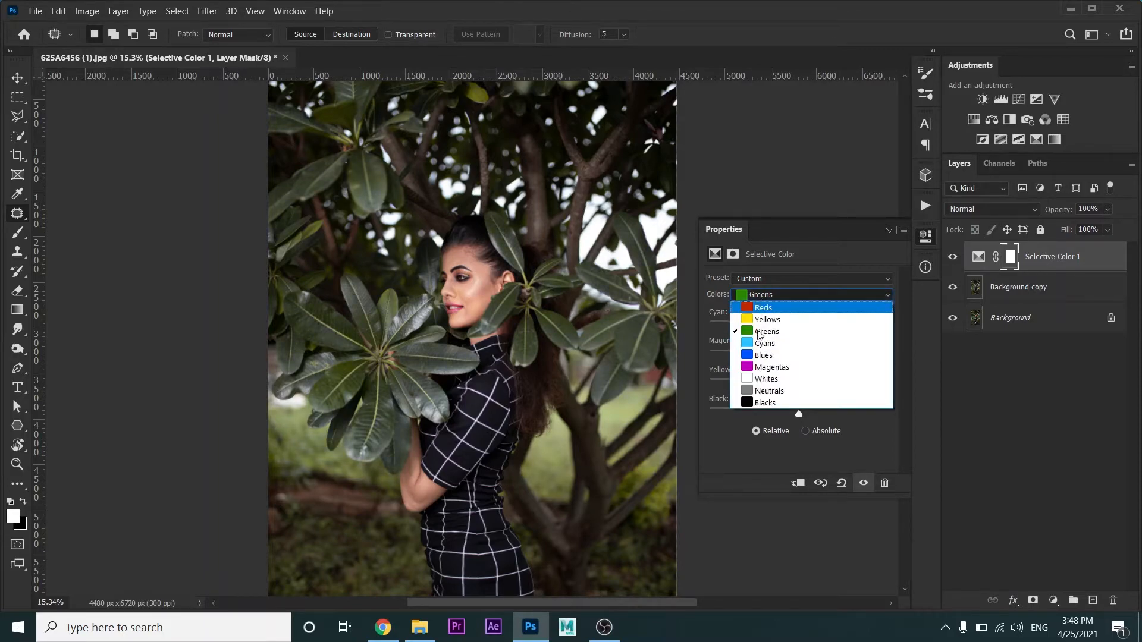
{"action": "left_click", "coordinate": [762, 343]}
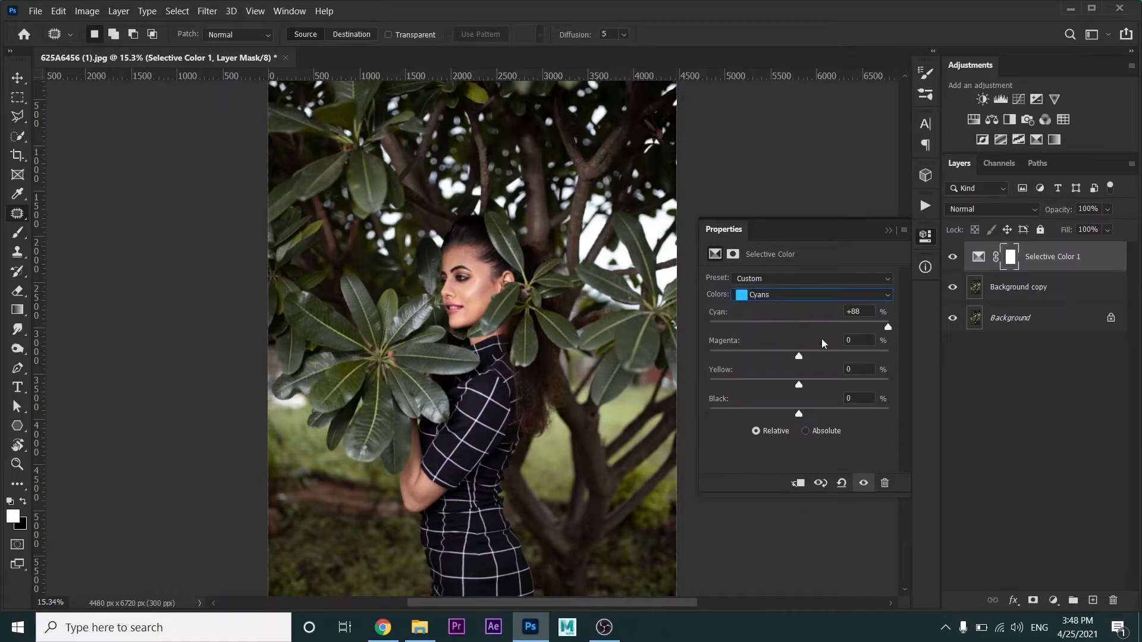
{"action": "left_click", "coordinate": [776, 295]}
{"action": "left_click", "coordinate": [780, 367]}
{"action": "left_click_drag", "start_coordinate": [800, 327], "coordinate": [737, 328]}
{"action": "left_click_drag", "start_coordinate": [867, 327], "coordinate": [843, 361]}
{"action": "left_click", "coordinate": [887, 232]}
Add a Curves adjustment layer and pull the lower midtones of the RGB curve slightly down
{"action": "left_click", "coordinate": [1053, 601]}
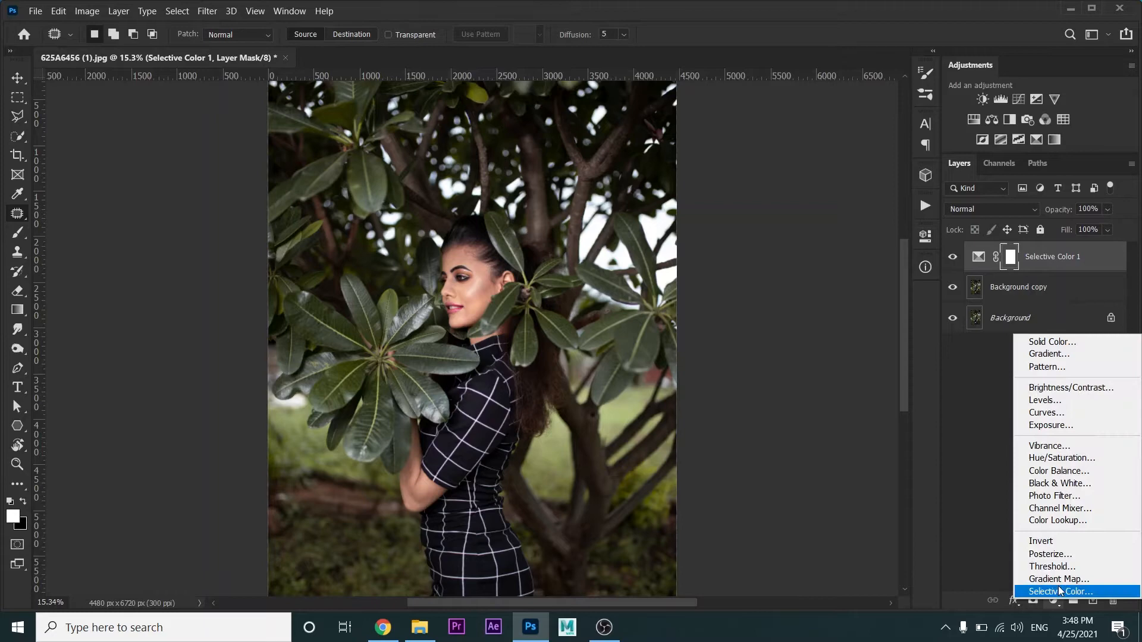
{"action": "left_click", "coordinate": [1055, 419]}
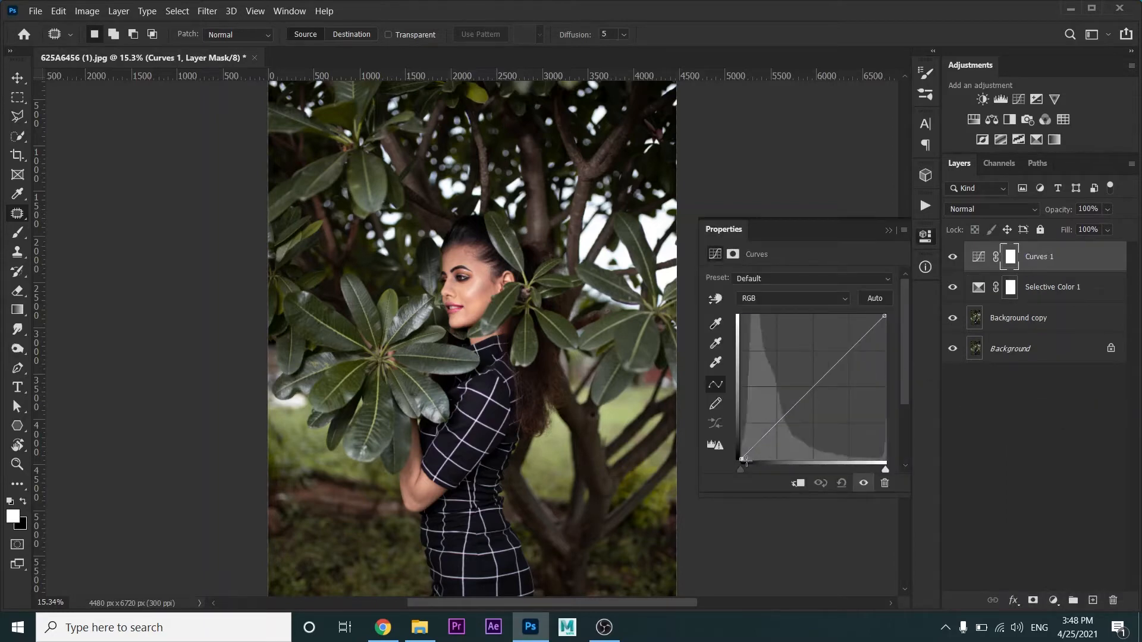
{"action": "left_click_drag", "start_coordinate": [743, 460], "coordinate": [738, 460]}
{"action": "left_click_drag", "start_coordinate": [798, 410], "coordinate": [797, 408]}
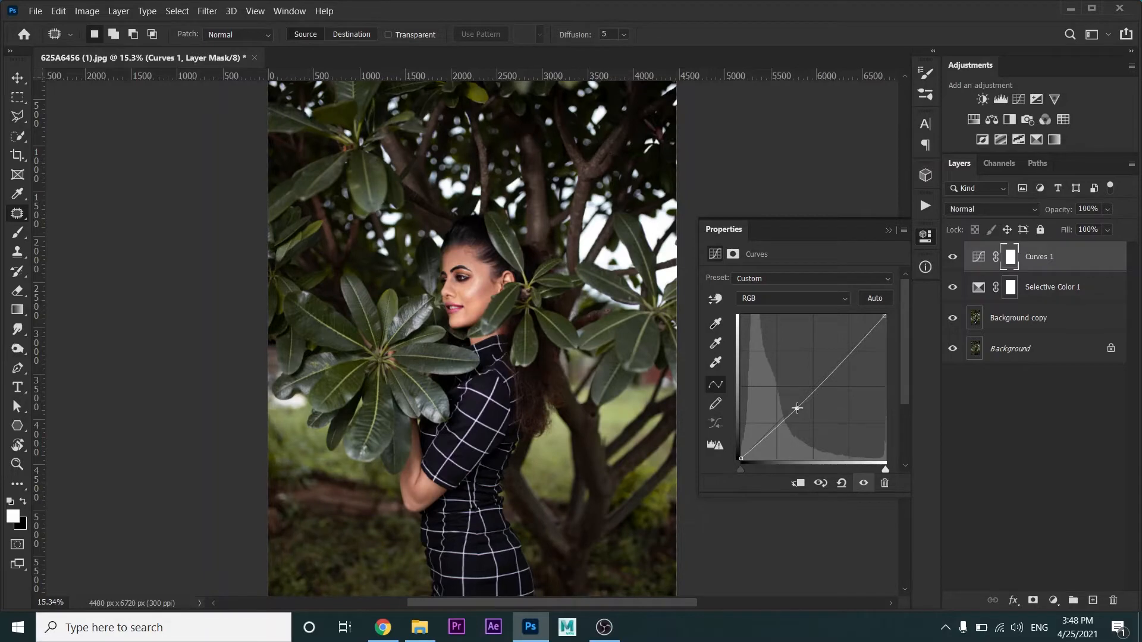
{"action": "left_click", "coordinate": [889, 231]}
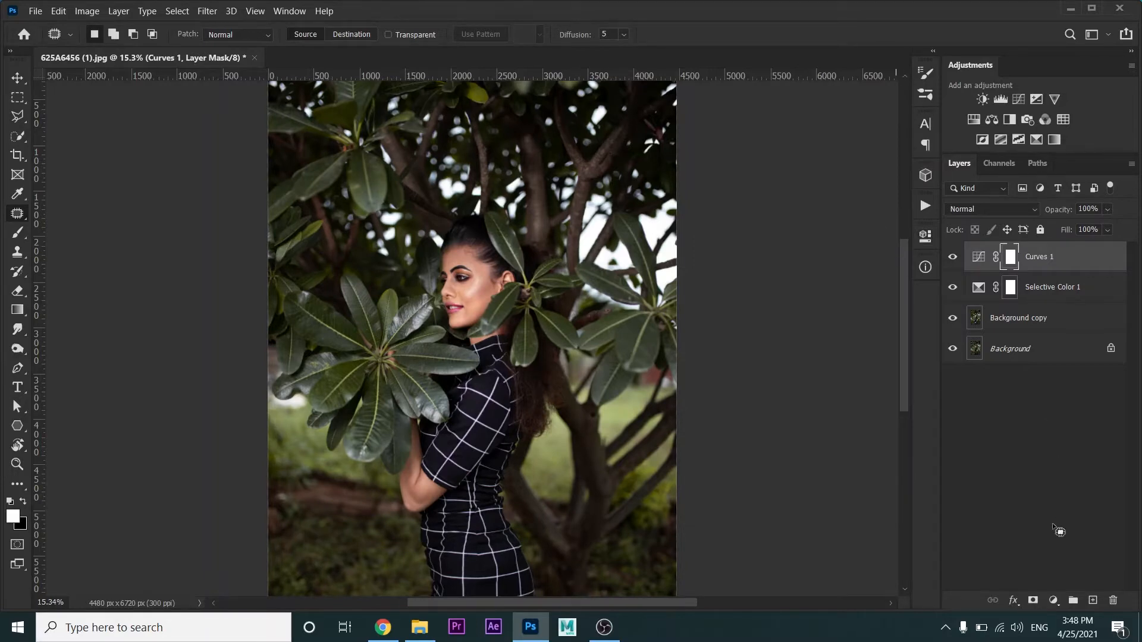
Add a second Curves adjustment layer and slightly shift the black and white endpoints of its Red channel
{"action": "left_click", "coordinate": [1054, 601]}
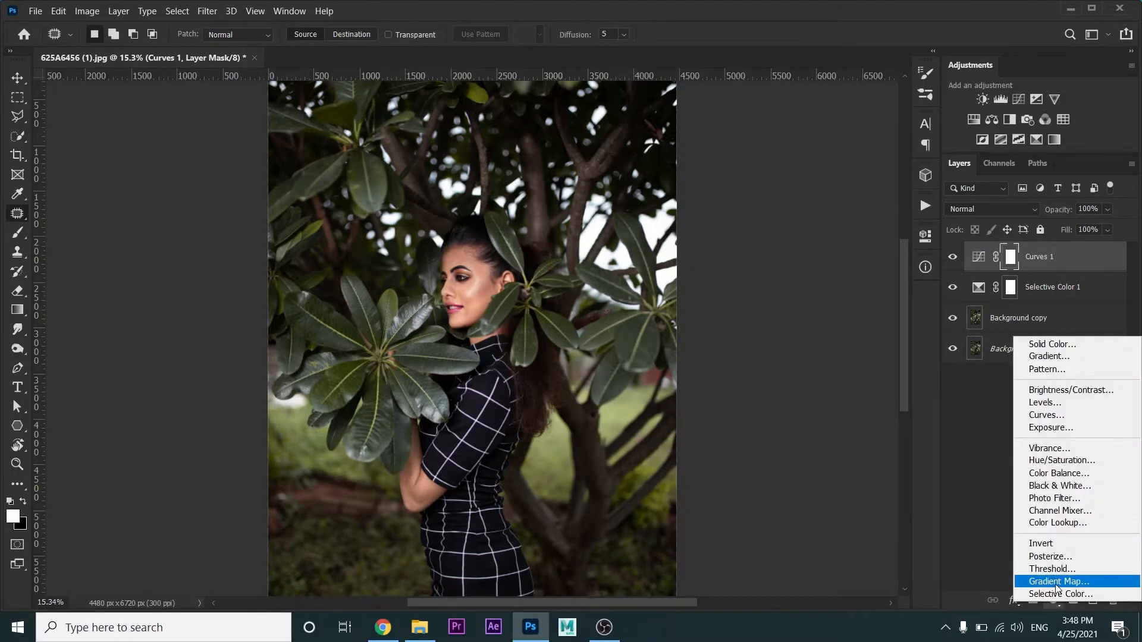
{"action": "left_click", "coordinate": [1046, 415]}
{"action": "left_click", "coordinate": [768, 298]}
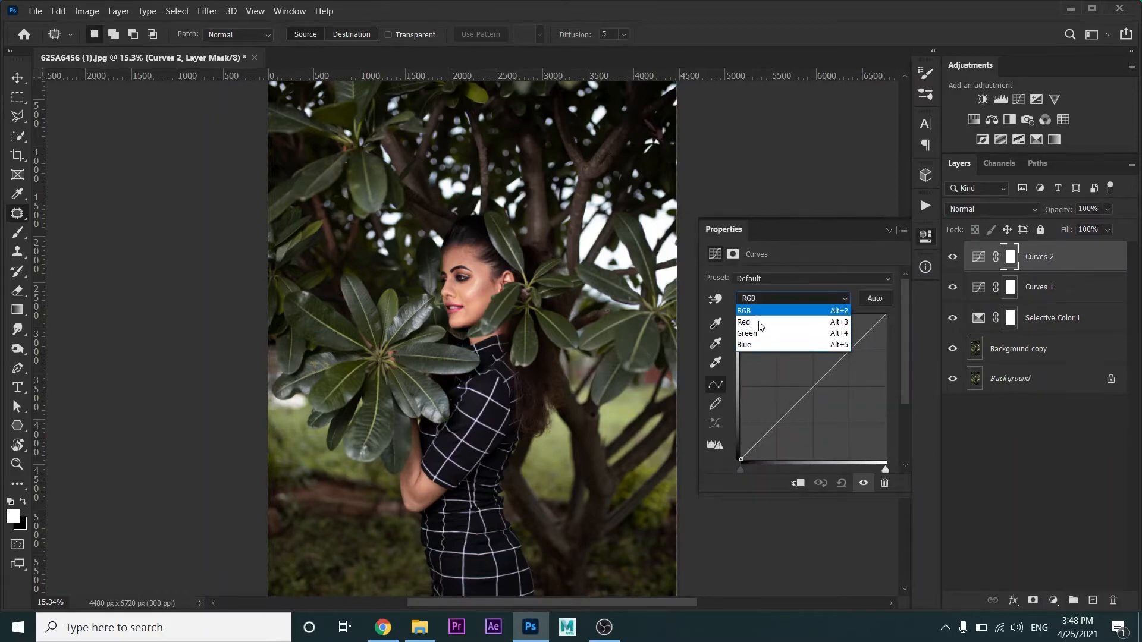
{"action": "left_click", "coordinate": [759, 323]}
{"action": "left_click", "coordinate": [738, 456]}
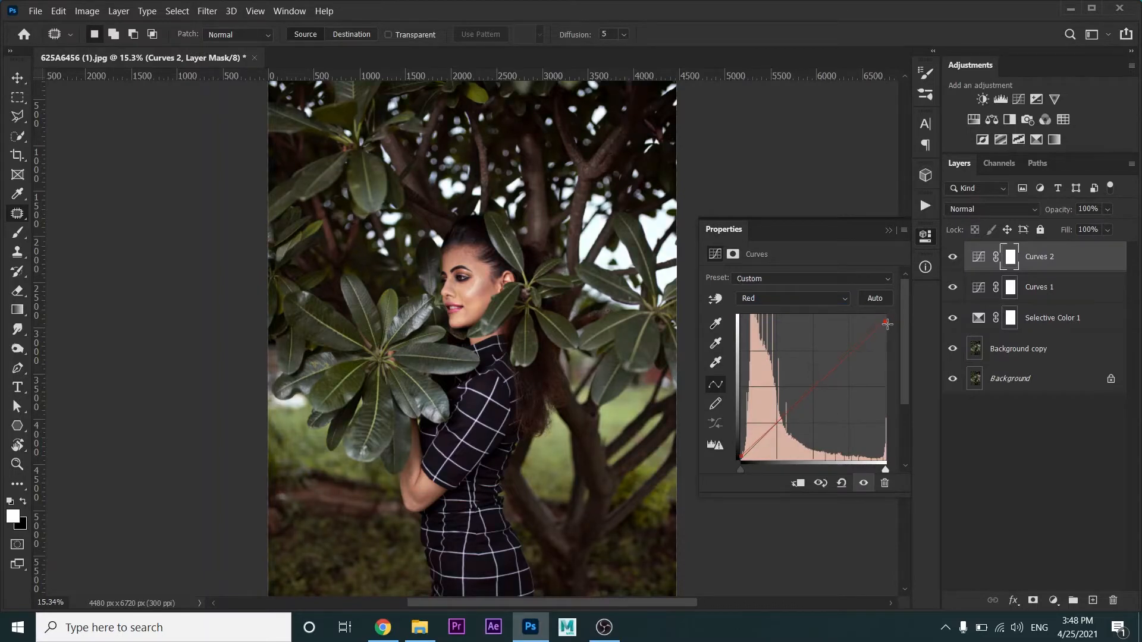
{"action": "left_click_drag", "start_coordinate": [741, 458], "coordinate": [744, 458]}
{"action": "left_click_drag", "start_coordinate": [886, 315], "coordinate": [882, 316]}
Fine-tune the black and white endpoints of the Green channel in the second Curves layer
{"action": "left_click", "coordinate": [830, 302]}
{"action": "left_click", "coordinate": [809, 327]}
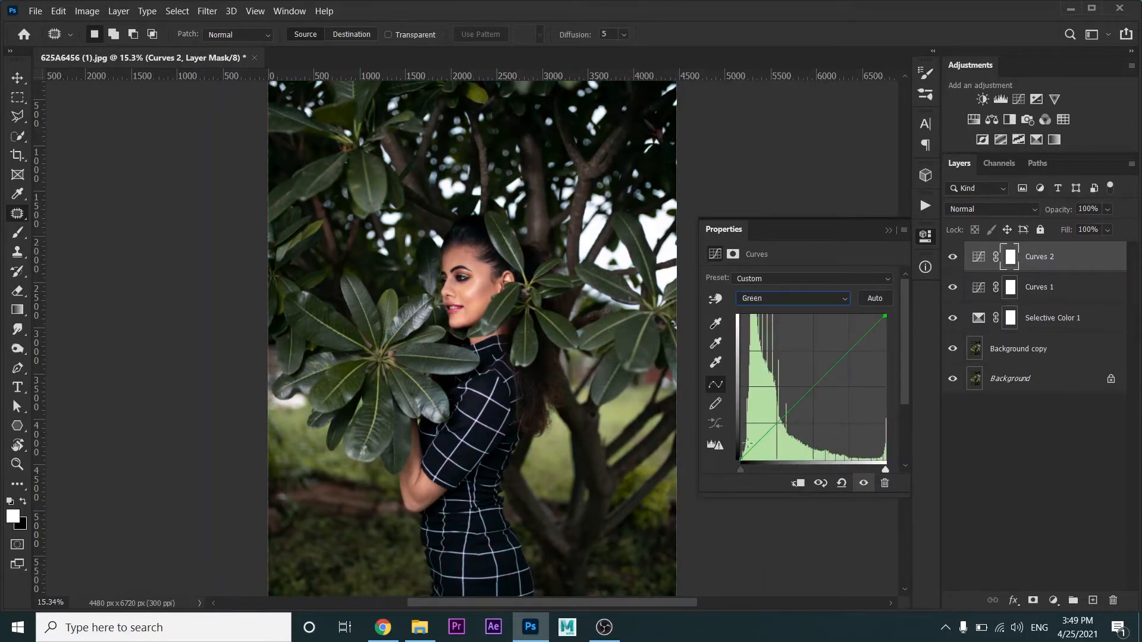
{"action": "left_click_drag", "start_coordinate": [739, 460], "coordinate": [740, 467]}
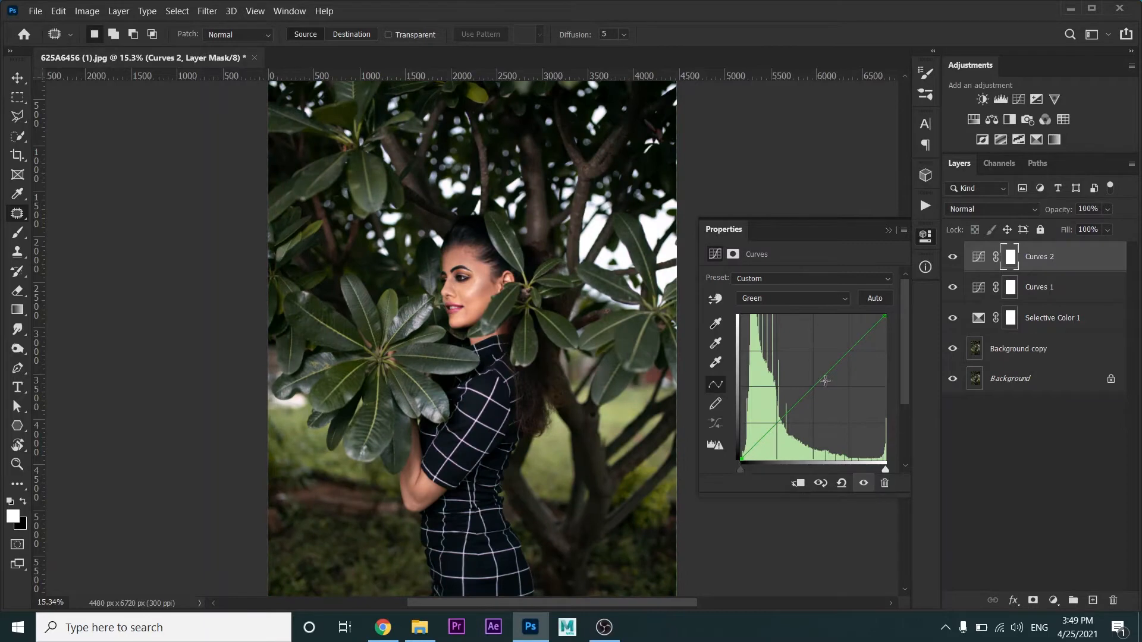
{"action": "left_click_drag", "start_coordinate": [883, 316], "coordinate": [890, 322]}
Fine-tune the white and black endpoints of the Blue channel in the second Curves layer
{"action": "left_click", "coordinate": [800, 292]}
{"action": "left_click", "coordinate": [799, 347]}
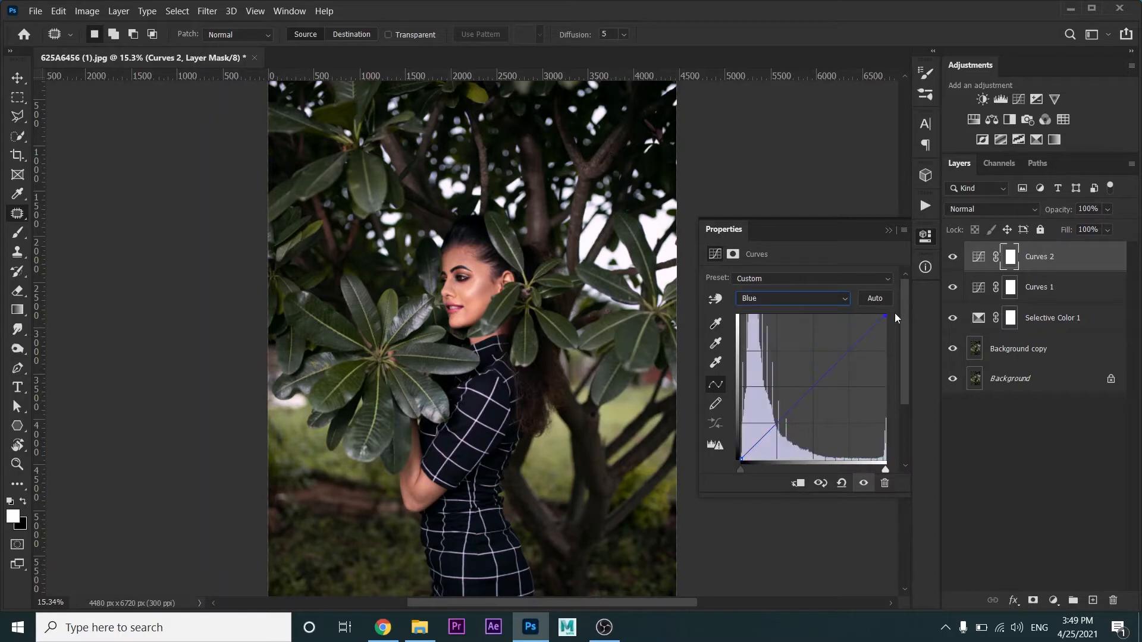
{"action": "left_click_drag", "start_coordinate": [884, 315], "coordinate": [880, 305]}
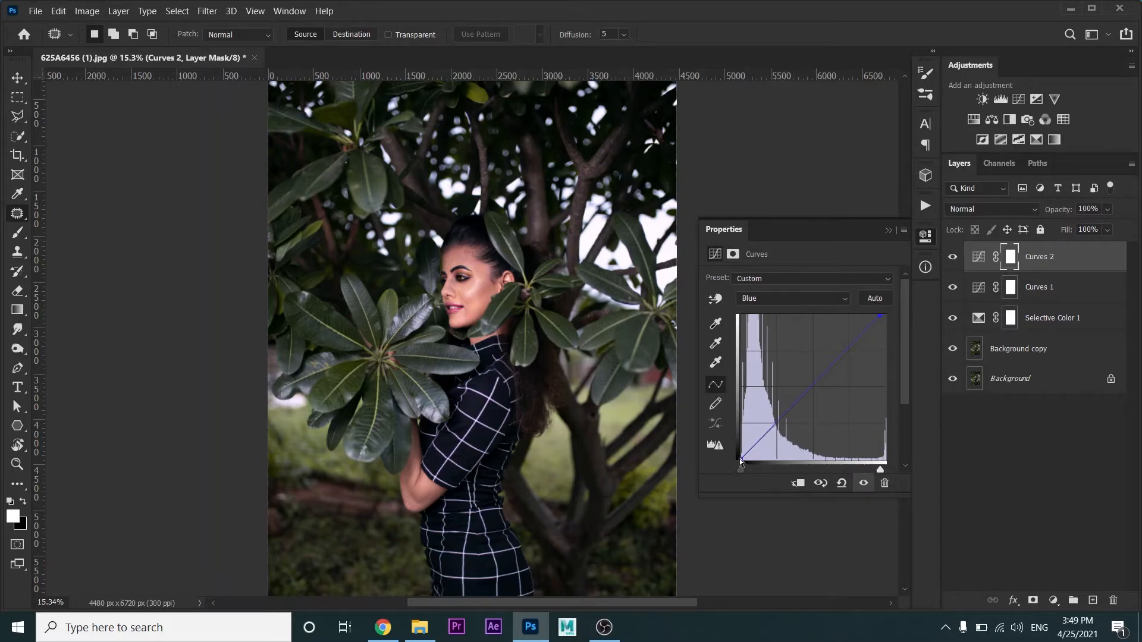
{"action": "left_click_drag", "start_coordinate": [740, 458], "coordinate": [726, 490]}
{"action": "left_click", "coordinate": [890, 231]}
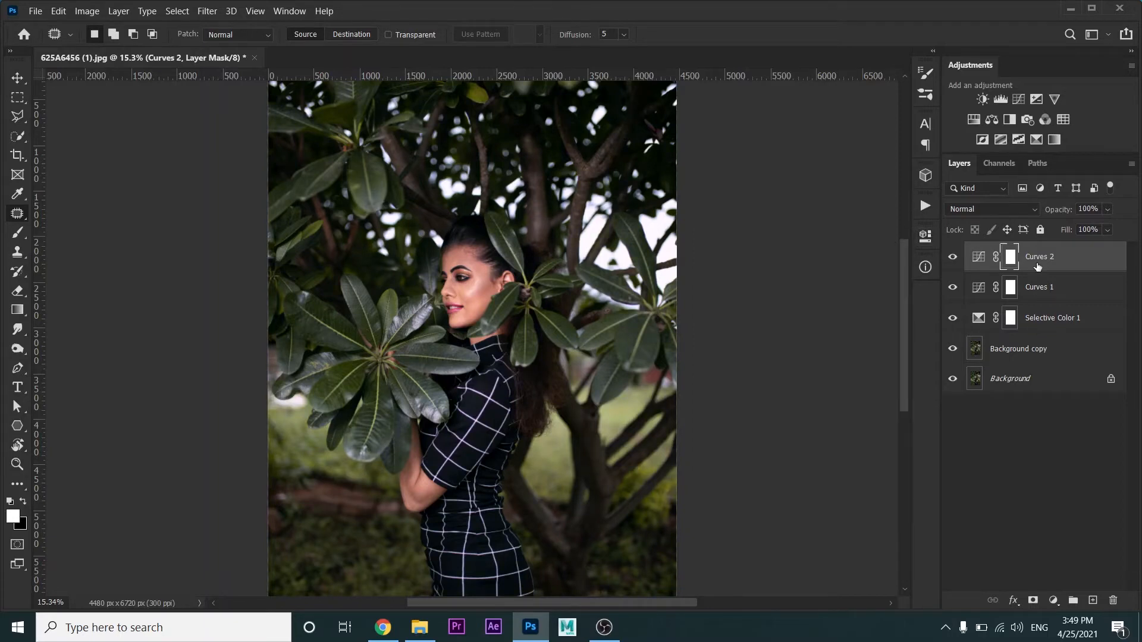
Merge both Curves layers, the Selective Color layer and Background copy into one layer above the Background
{"action": "left_click", "coordinate": [1035, 349], "text": "shift"}
{"action": "right_click", "coordinate": [1035, 349]}
{"action": "left_click", "coordinate": [892, 425]}
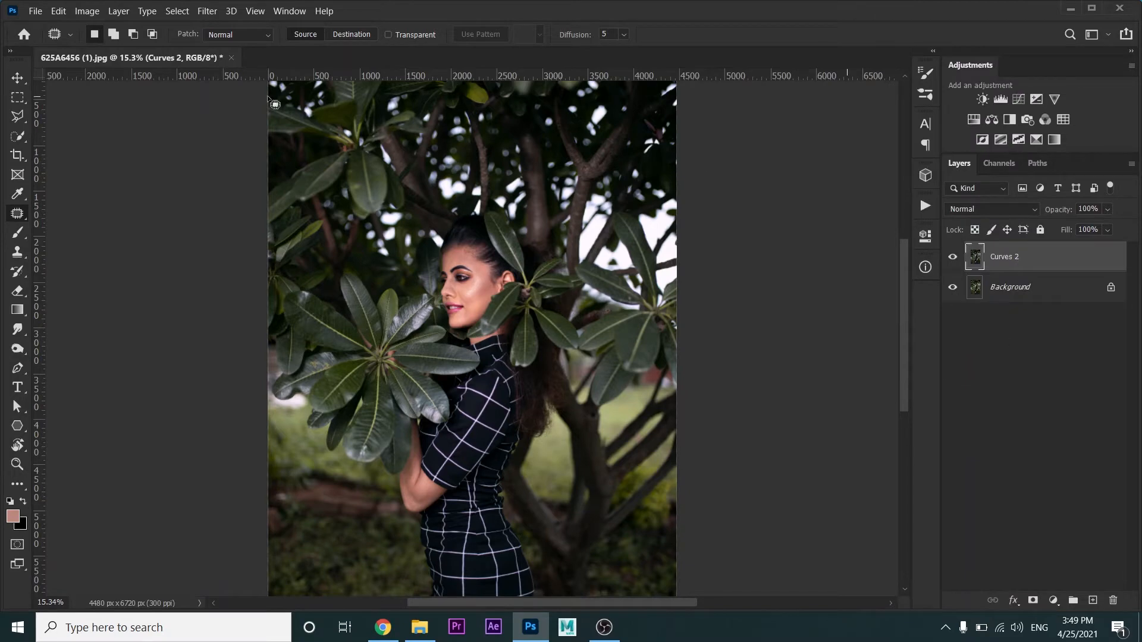
Start the Camera Raw Filter on the merged layer and set Highlights +7, Texture +8 and Clarity +20
{"action": "left_click", "coordinate": [206, 11]}
{"action": "left_click", "coordinate": [256, 93]}
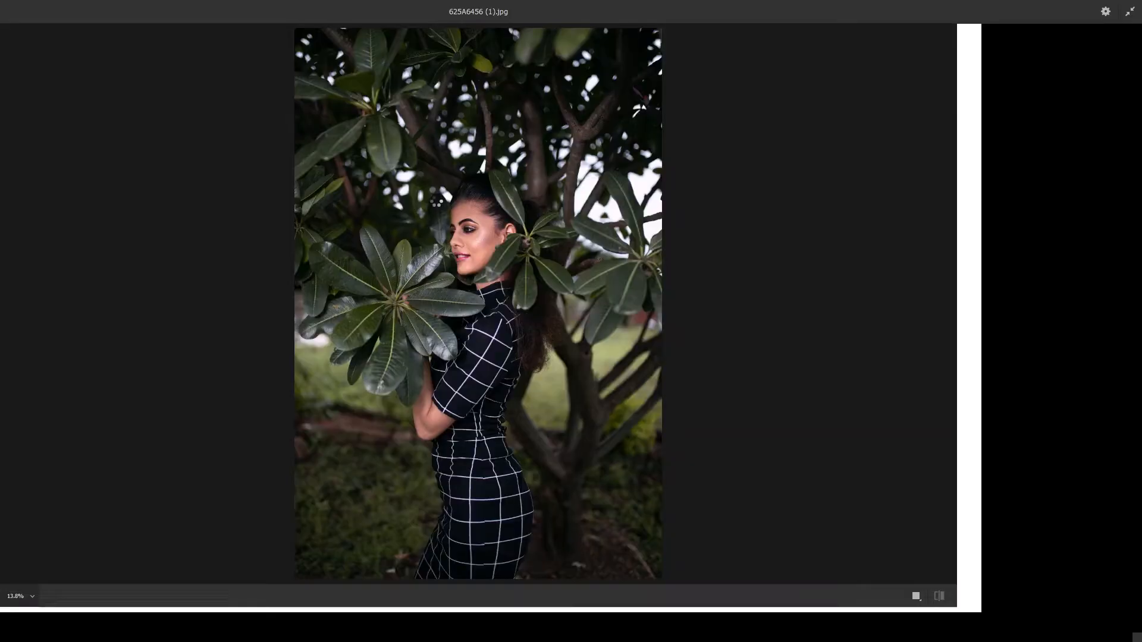
{"action": "left_click", "coordinate": [1003, 169]}
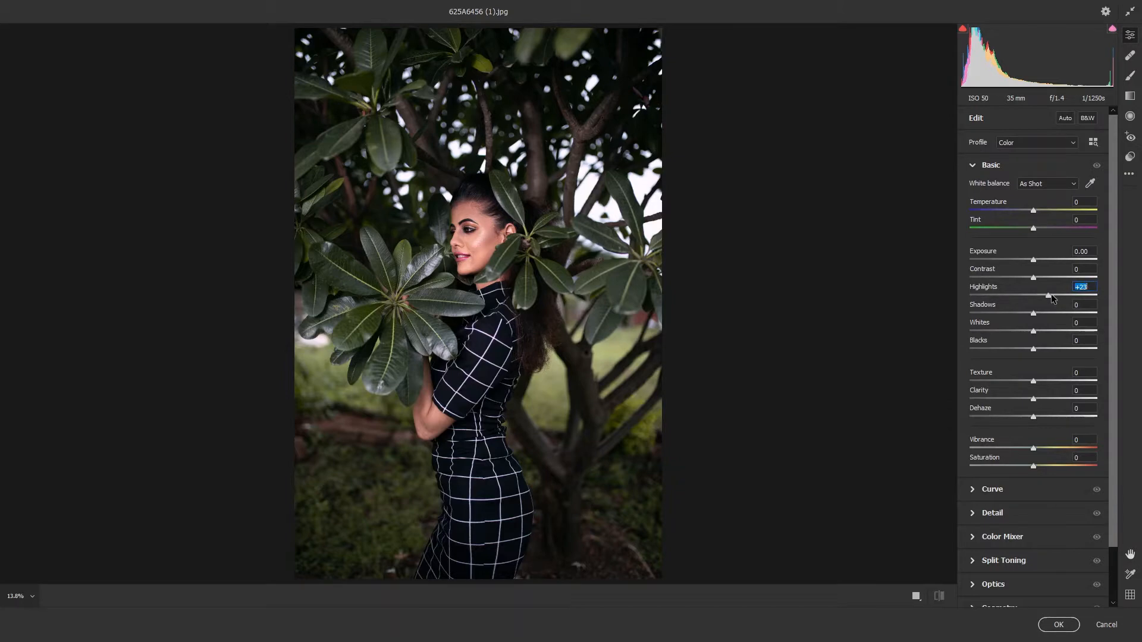
{"action": "left_click_drag", "start_coordinate": [1051, 294], "coordinate": [1038, 293]}
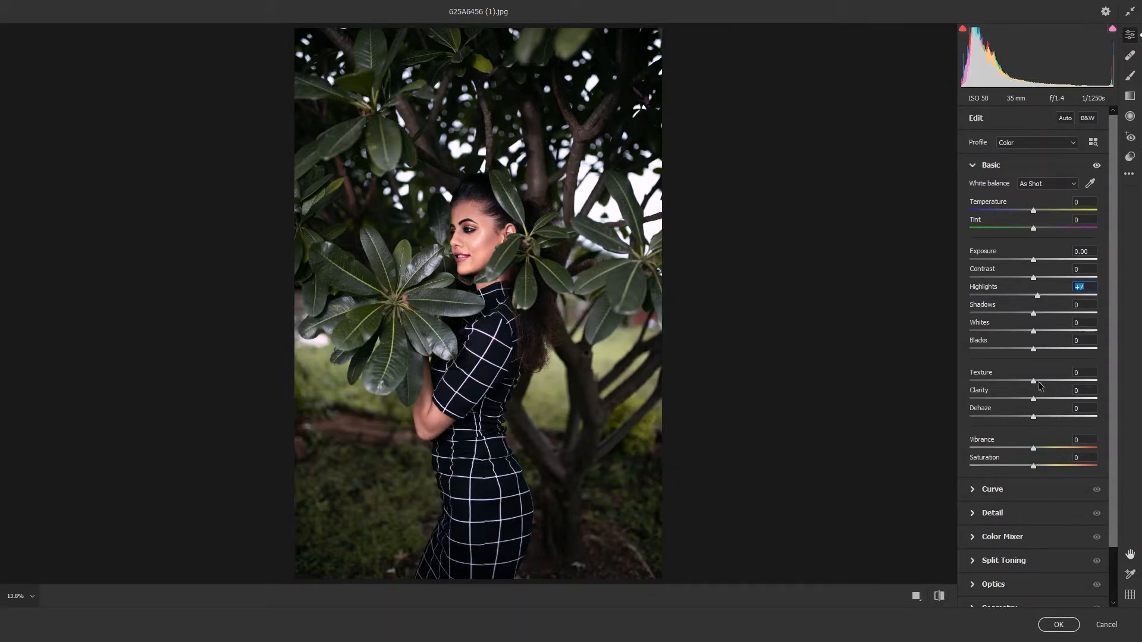
{"action": "left_click_drag", "start_coordinate": [1035, 382], "coordinate": [1051, 399]}
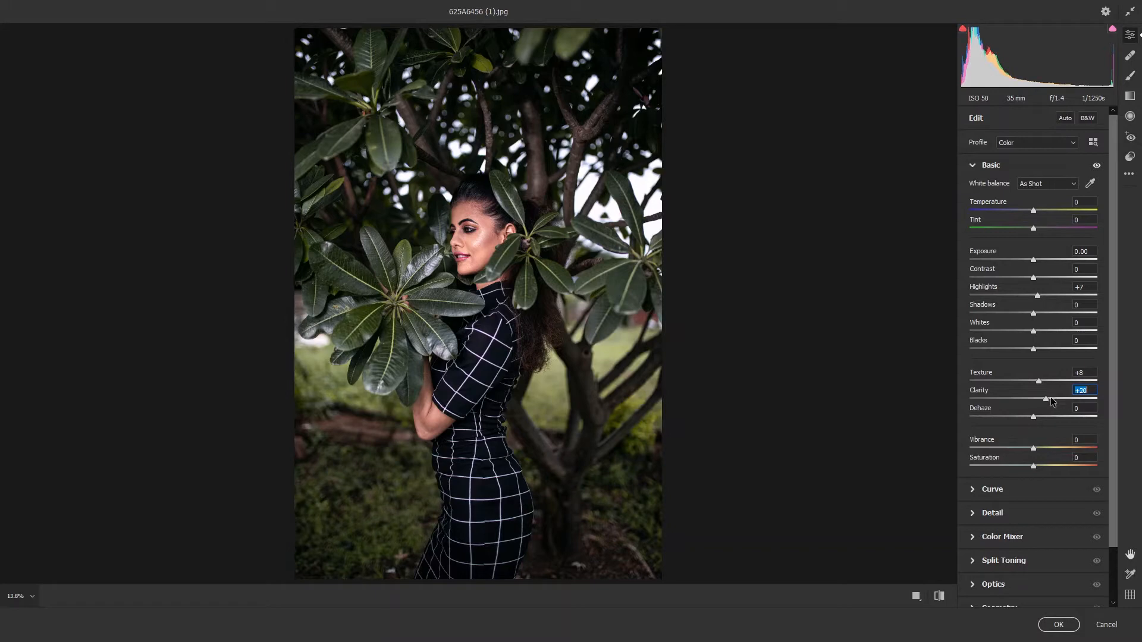
Set the Color Mixer hue of the Yellows to +51 and of the Greens to +19
{"action": "left_click", "coordinate": [1021, 533]}
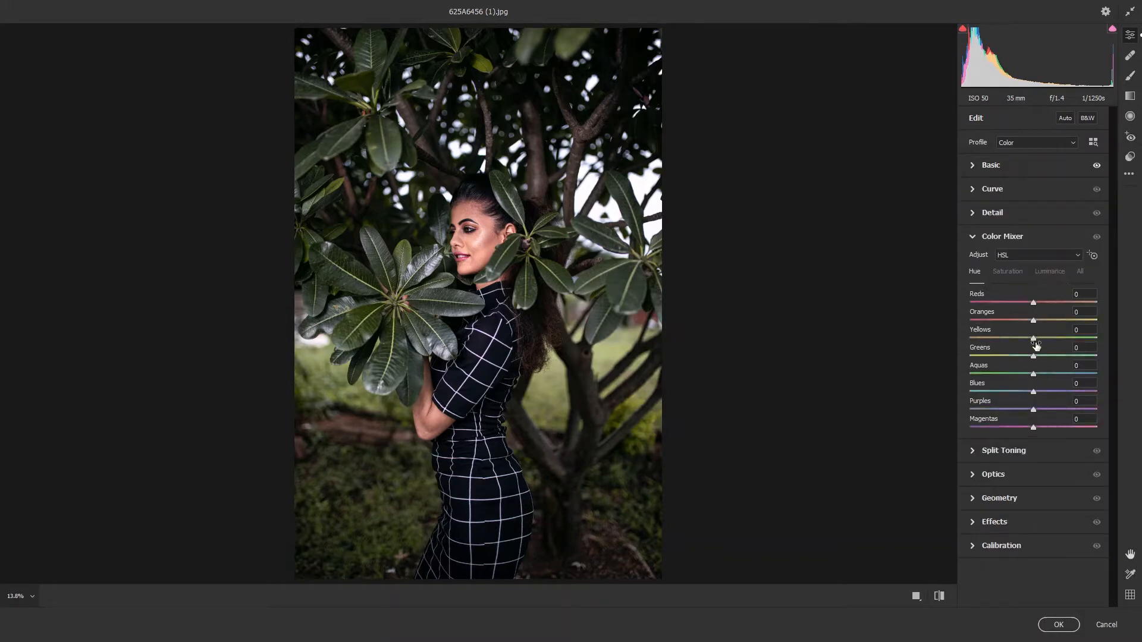
{"action": "left_click_drag", "start_coordinate": [1004, 339], "coordinate": [1141, 351]}
{"action": "left_click_drag", "start_coordinate": [1033, 356], "coordinate": [1015, 339]}
Set the saturation of Yellows and Greens to -59, and their luminance to -38 and -36 respectively
{"action": "left_click", "coordinate": [1008, 271]}
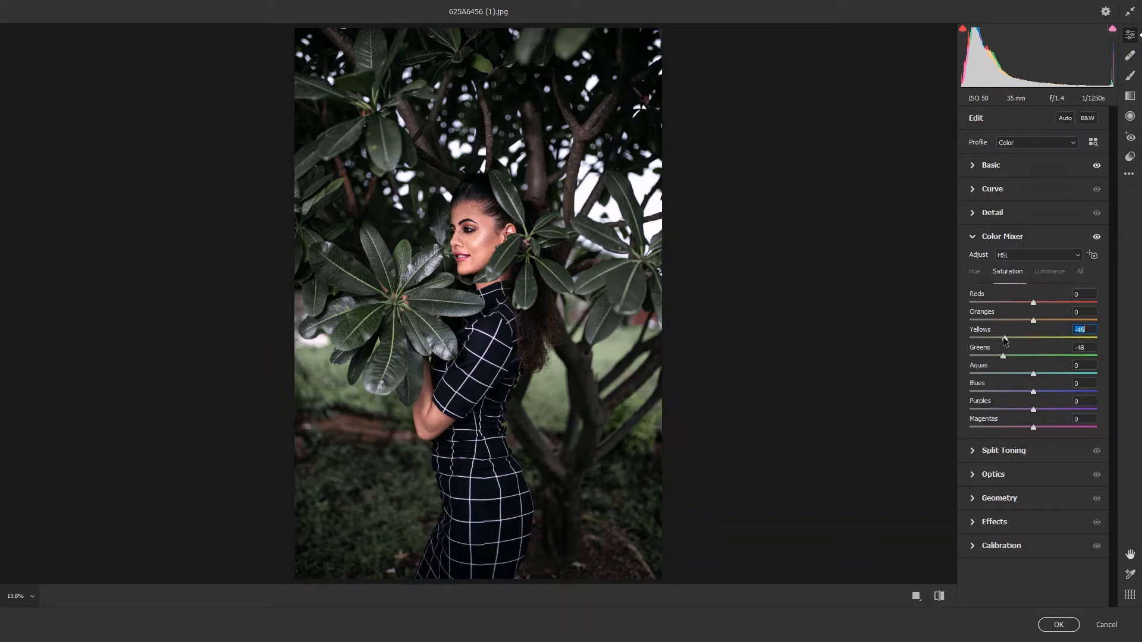
{"action": "mouse_move", "coordinate": [1003, 356]}
{"action": "left_mouse_down"}
{"action": "mouse_move", "coordinate": [997, 339]}
{"action": "mouse_move", "coordinate": [1020, 339]}
{"action": "mouse_move", "coordinate": [1009, 340]}
{"action": "left_mouse_up"}
{"action": "left_click", "coordinate": [1050, 271]}
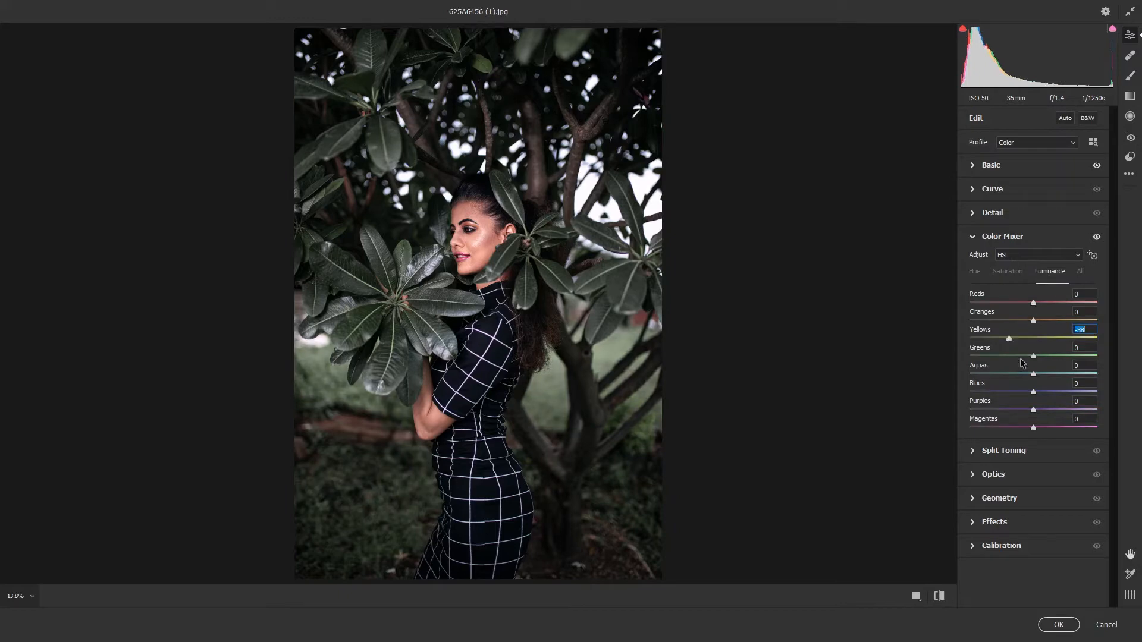
{"action": "left_click", "coordinate": [1011, 355]}
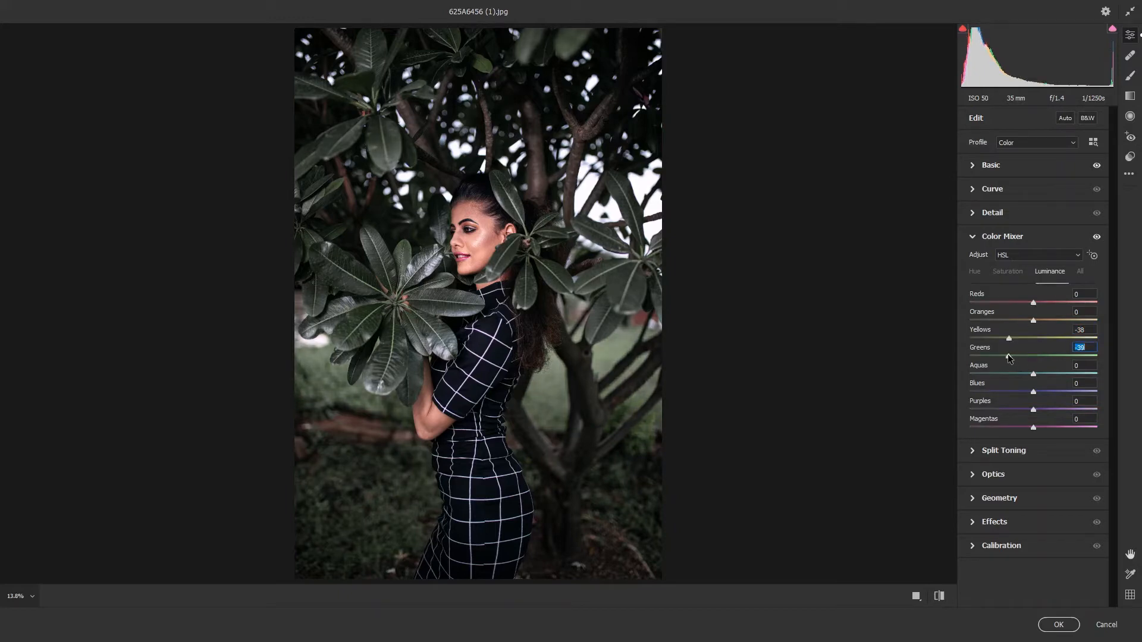
Set the Color Mixer hue of the Reds to +9 and the saturation of the Oranges to -5
{"action": "left_click", "coordinate": [975, 272]}
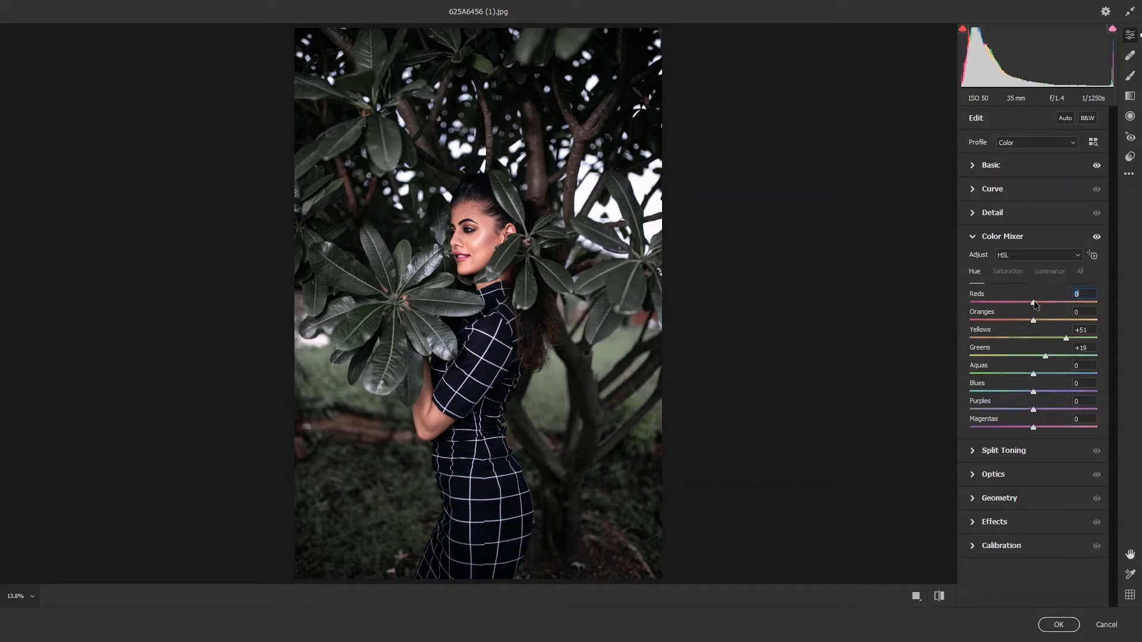
{"action": "left_click_drag", "start_coordinate": [1035, 302], "coordinate": [1039, 302]}
{"action": "left_click", "coordinate": [1008, 271]}
{"action": "left_click_drag", "start_coordinate": [1034, 320], "coordinate": [1038, 321]}
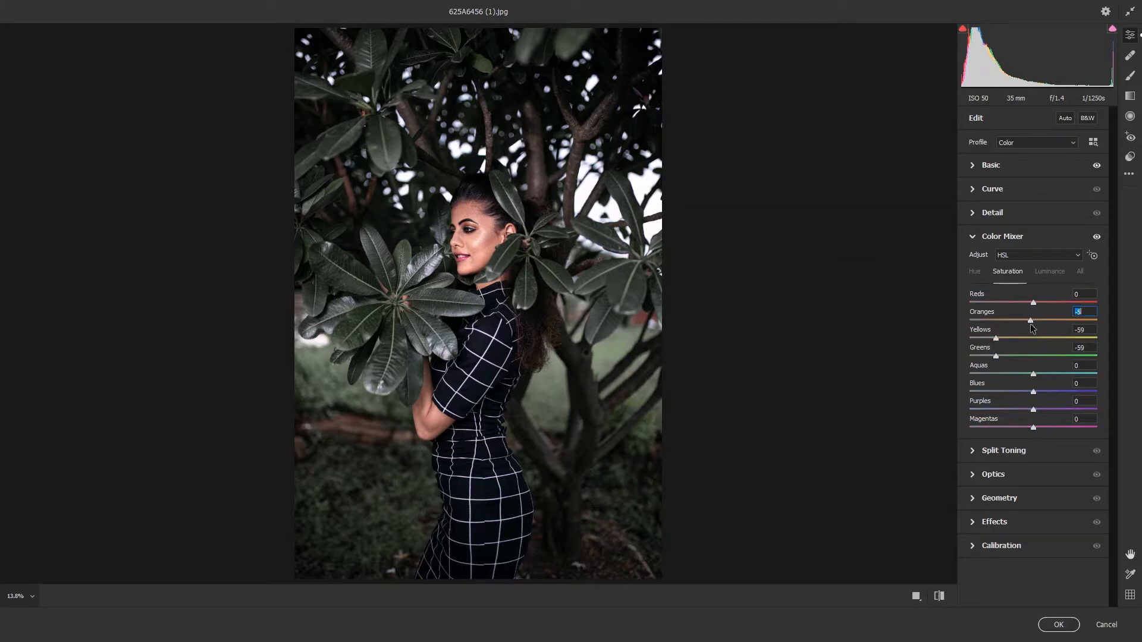
Set the luminance of Reds to +4 and Oranges to +6, and the hue of Magentas to +19 and Blues to -29
{"action": "left_click", "coordinate": [1050, 271]}
{"action": "left_click_drag", "start_coordinate": [1046, 320], "coordinate": [1035, 302]}
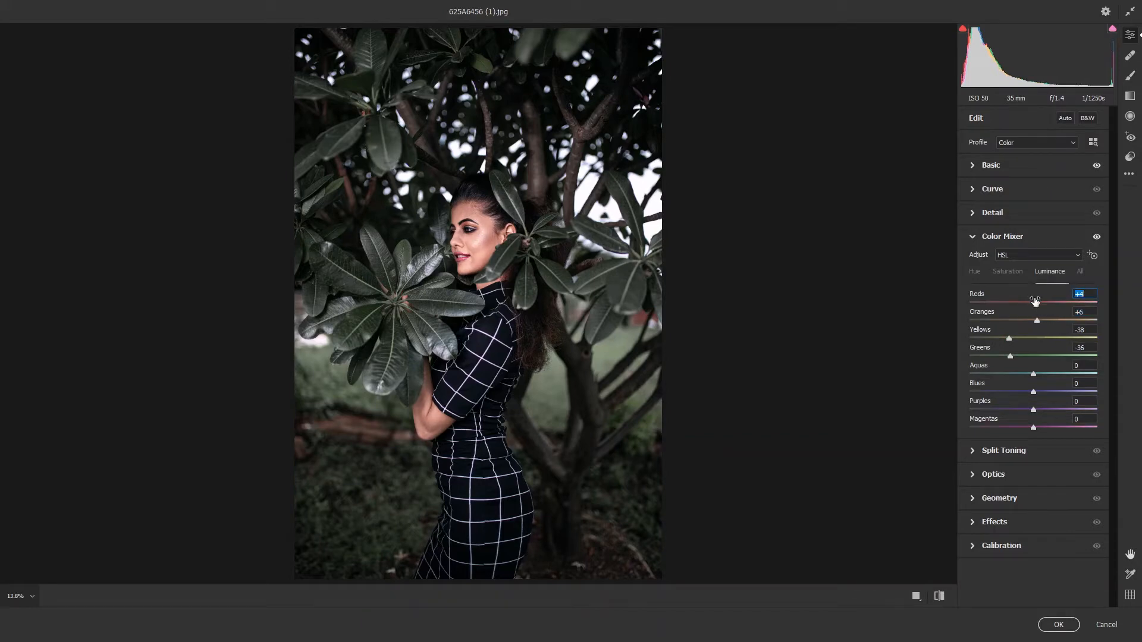
{"action": "left_click", "coordinate": [975, 272]}
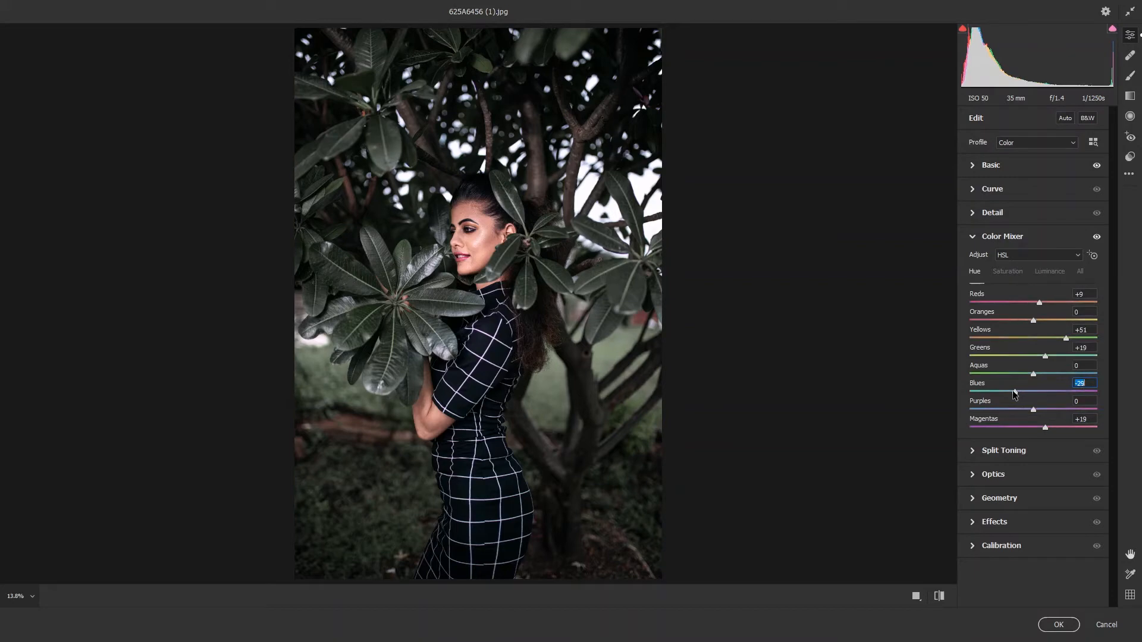
Set the Split Toning highlights to hue 215 and saturation 5
{"action": "left_click", "coordinate": [1004, 451]}
{"action": "left_click_drag", "start_coordinate": [971, 299], "coordinate": [993, 317]}
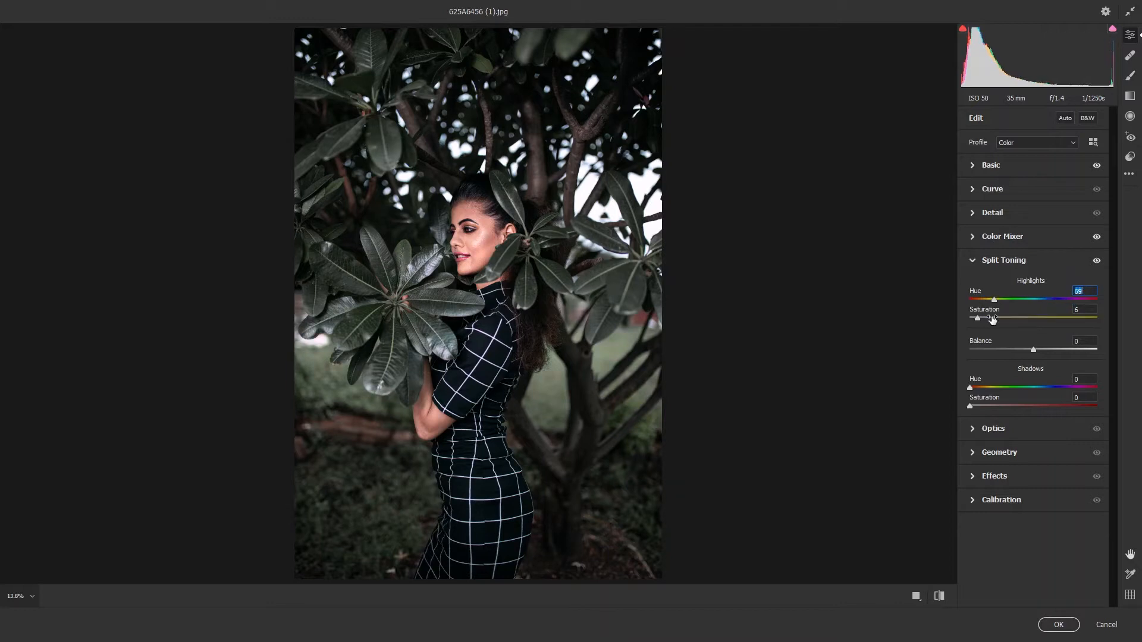
{"action": "left_click", "coordinate": [1006, 318]}
{"action": "left_click", "coordinate": [1093, 300]}
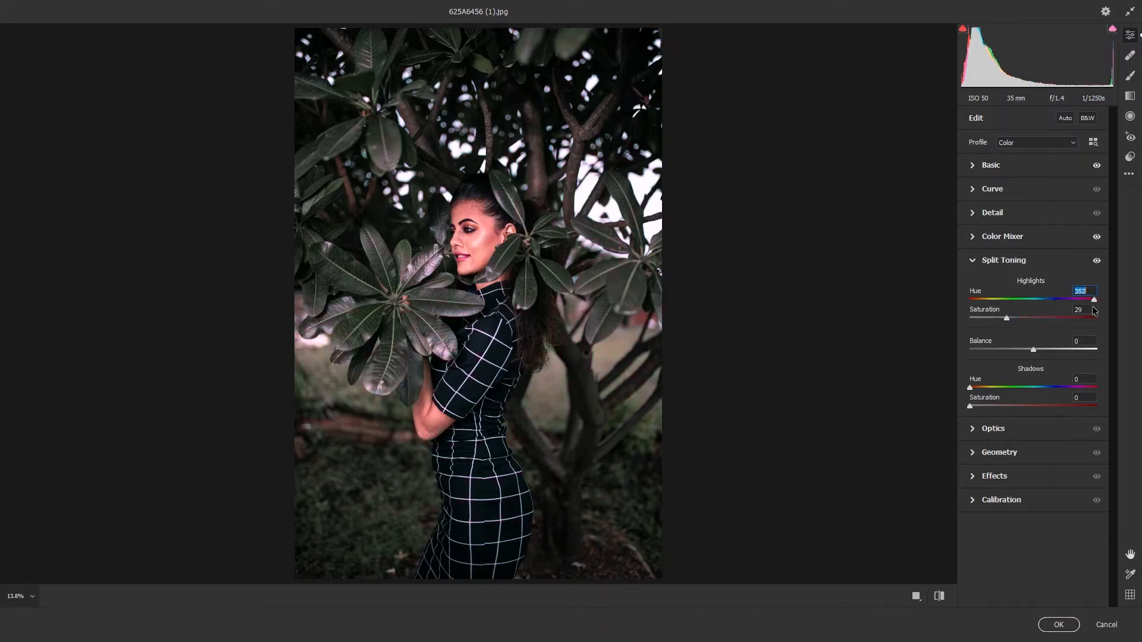
{"action": "left_click", "coordinate": [1042, 300]}
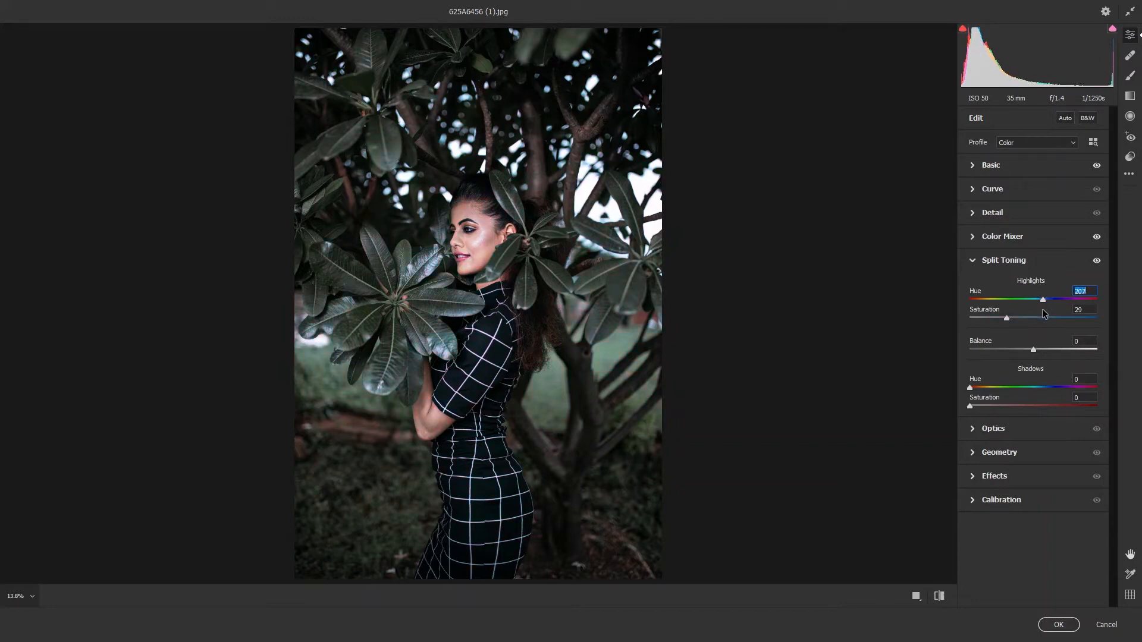
{"action": "left_click_drag", "start_coordinate": [1042, 310], "coordinate": [976, 320]}
Set the Split Toning shadows to hue 254 and saturation 5
{"action": "mouse_move", "coordinate": [975, 388]}
{"action": "left_mouse_down"}
{"action": "mouse_move", "coordinate": [1020, 410]}
{"action": "mouse_move", "coordinate": [1050, 391]}
{"action": "mouse_move", "coordinate": [979, 407]}
{"action": "left_mouse_up"}
{"action": "left_click", "coordinate": [1041, 388]}
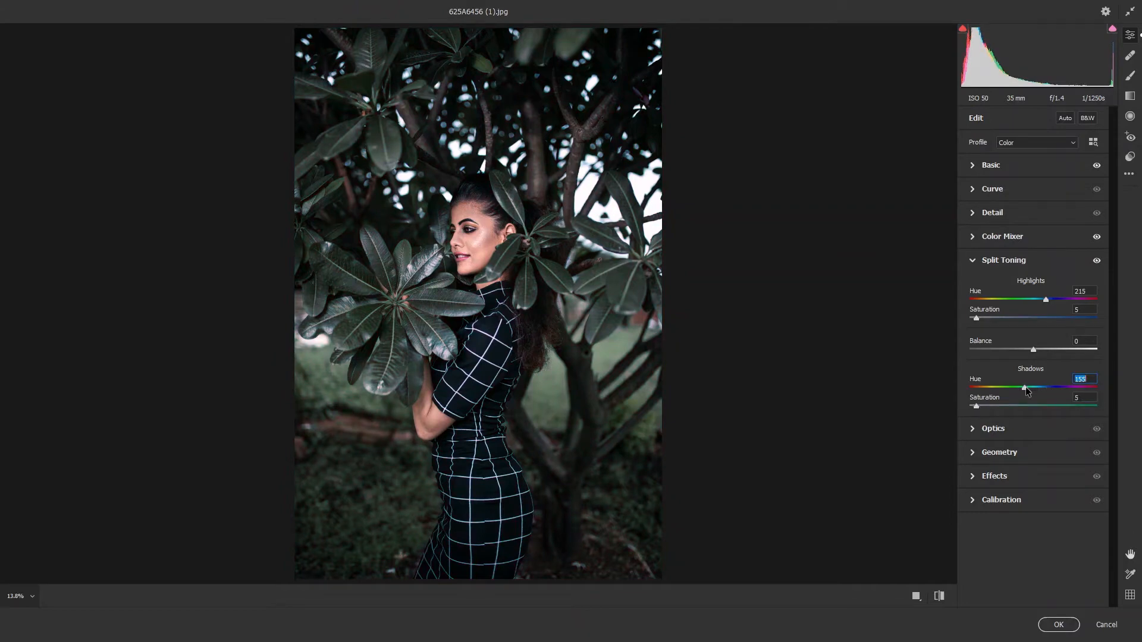
{"action": "left_click_drag", "start_coordinate": [1026, 390], "coordinate": [1061, 392]}
{"action": "double_click", "coordinate": [1062, 387]}
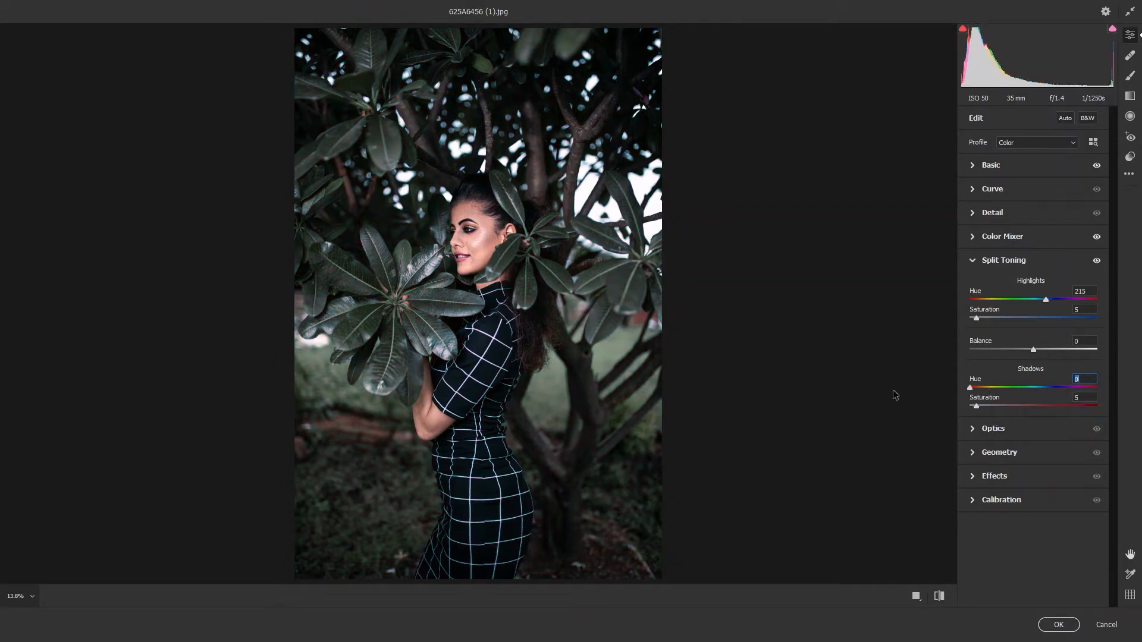
{"action": "left_click_drag", "start_coordinate": [1041, 388], "coordinate": [1073, 379]}
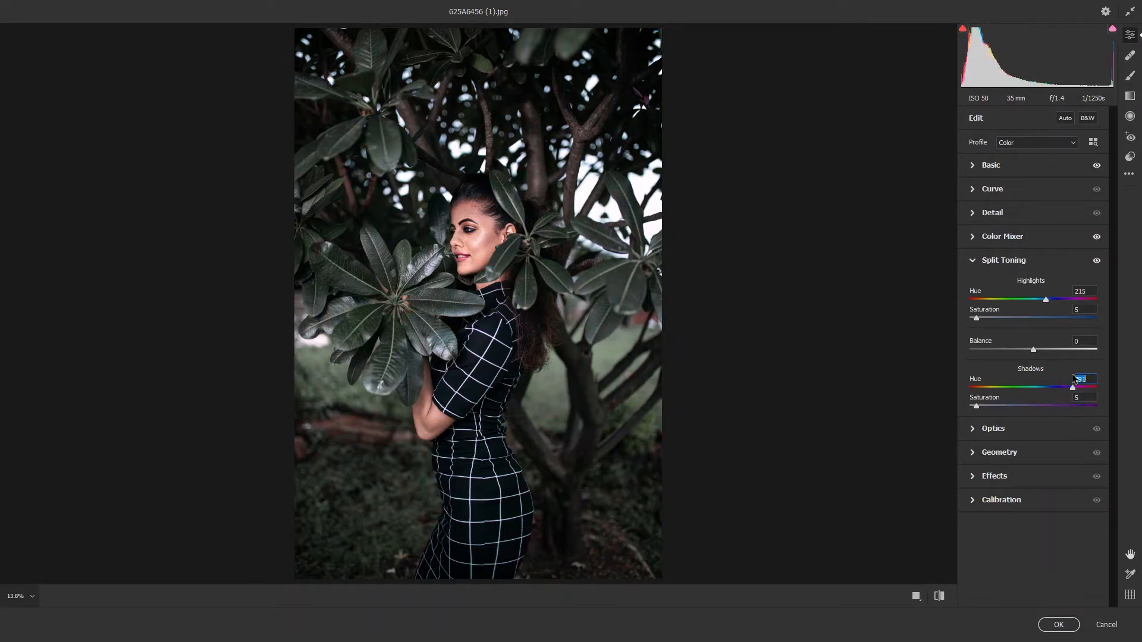
{"action": "type", "text": "254"}
{"action": "left_click", "coordinate": [976, 407]}
Shift the Calibration Red Primary and Blue Primary settings, and set the Green Primary hue to 0
{"action": "left_click", "coordinate": [1014, 501]}
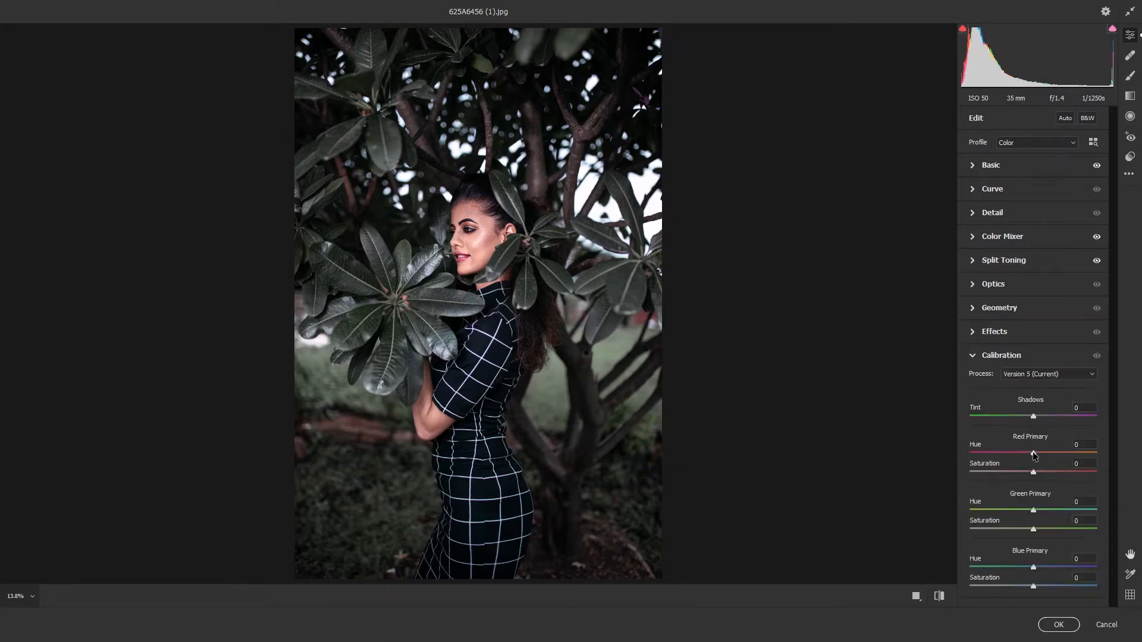
{"action": "mouse_move", "coordinate": [1033, 455]}
{"action": "left_mouse_down"}
{"action": "mouse_move", "coordinate": [1004, 456]}
{"action": "mouse_move", "coordinate": [1050, 458]}
{"action": "mouse_move", "coordinate": [1040, 463]}
{"action": "left_mouse_up"}
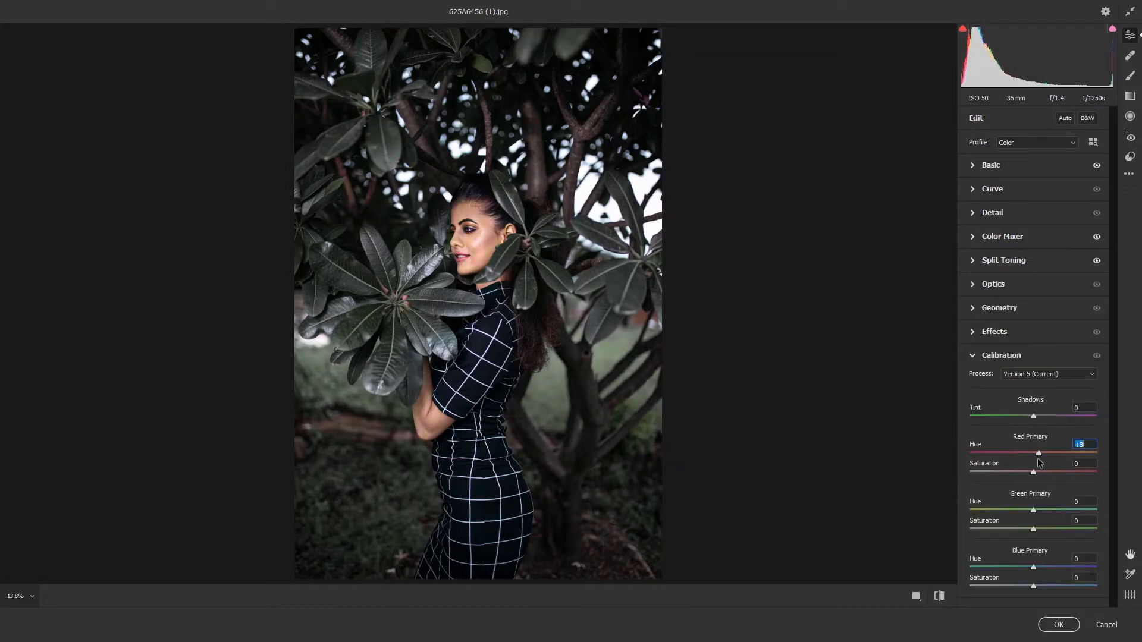
{"action": "left_click_drag", "start_coordinate": [1011, 511], "coordinate": [1068, 565]}
{"action": "left_click", "coordinate": [1038, 510]}
{"action": "type", "text": "0"}
Set the Color Mixer saturation of Yellows to -76 and Greens to -50, and lower the luminance of Yellows, Greens and Aquas
{"action": "left_click", "coordinate": [1016, 237]}
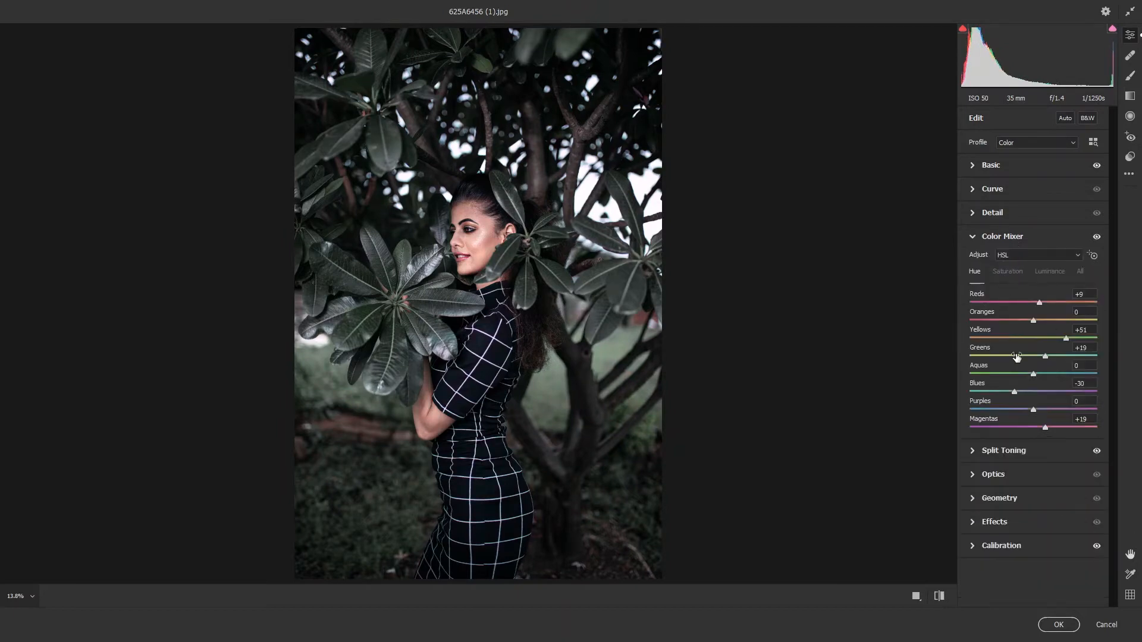
{"action": "left_click_drag", "start_coordinate": [1016, 357], "coordinate": [985, 338]}
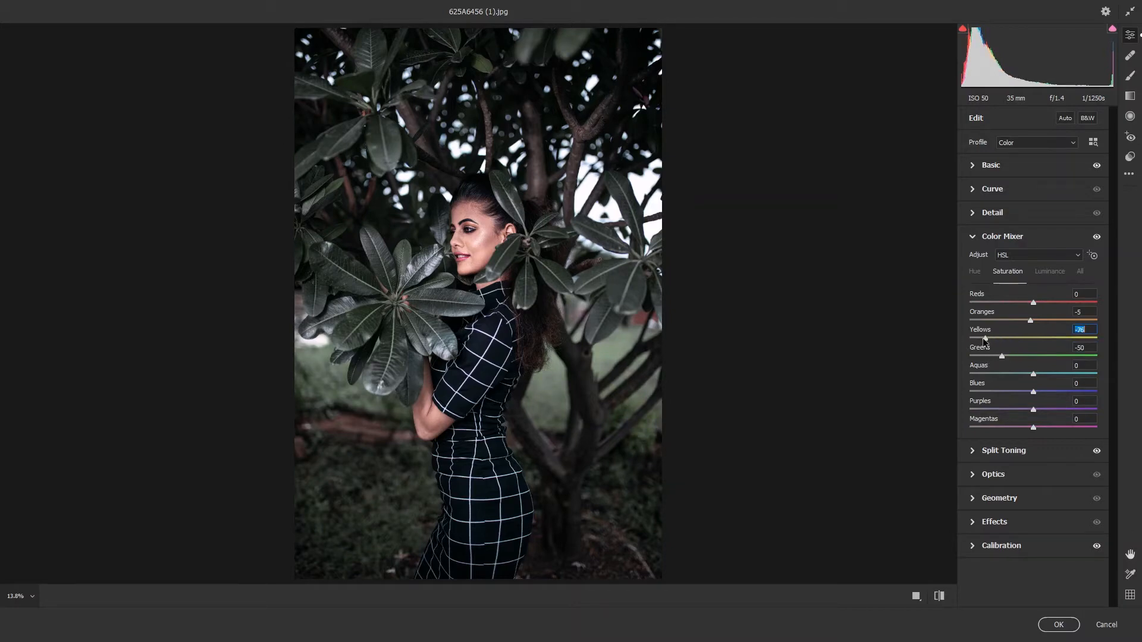
{"action": "left_click", "coordinate": [1050, 272]}
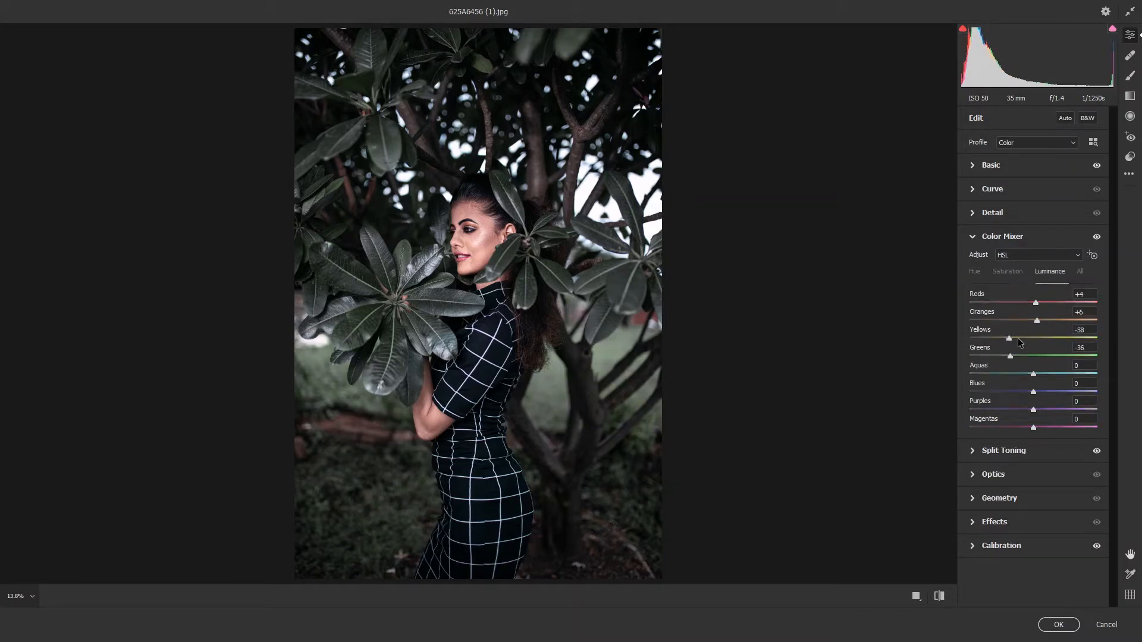
{"action": "mouse_move", "coordinate": [1009, 355]}
{"action": "left_mouse_down"}
{"action": "mouse_move", "coordinate": [990, 356]}
{"action": "mouse_move", "coordinate": [1006, 358]}
{"action": "mouse_move", "coordinate": [1003, 338]}
{"action": "left_mouse_up"}
{"action": "left_click_drag", "start_coordinate": [1034, 375], "coordinate": [1010, 378]}
Set the Color Mixer hue of Reds to +26 and the saturation of Reds to -11 and Oranges to +4, and apply the filter
{"action": "left_click", "coordinate": [974, 271]}
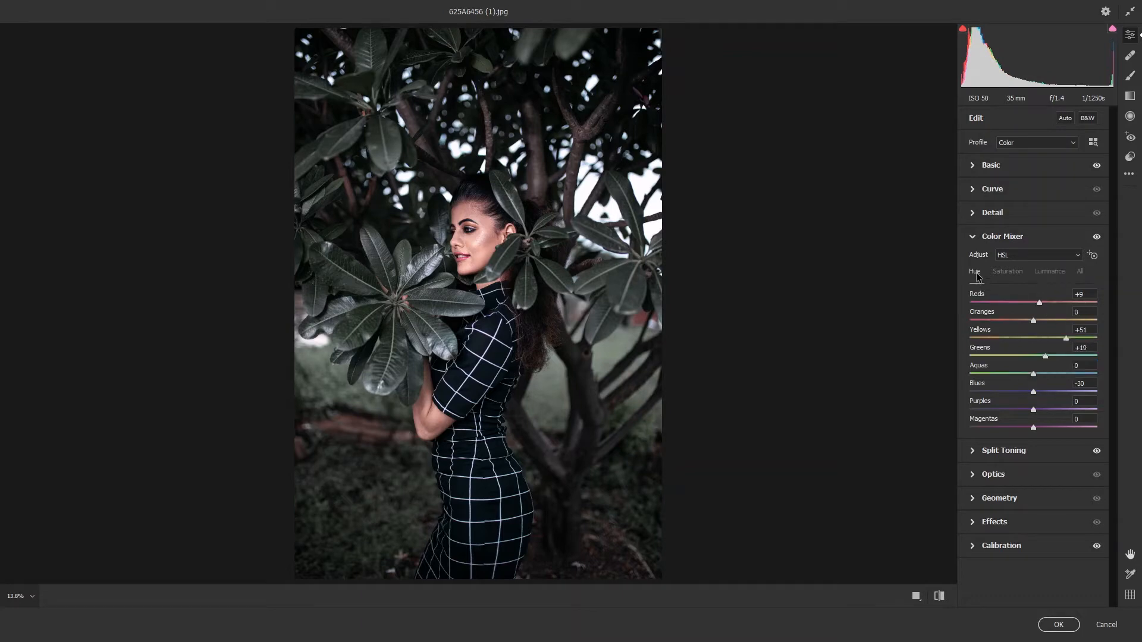
{"action": "left_click_drag", "start_coordinate": [1035, 303], "coordinate": [1048, 306]}
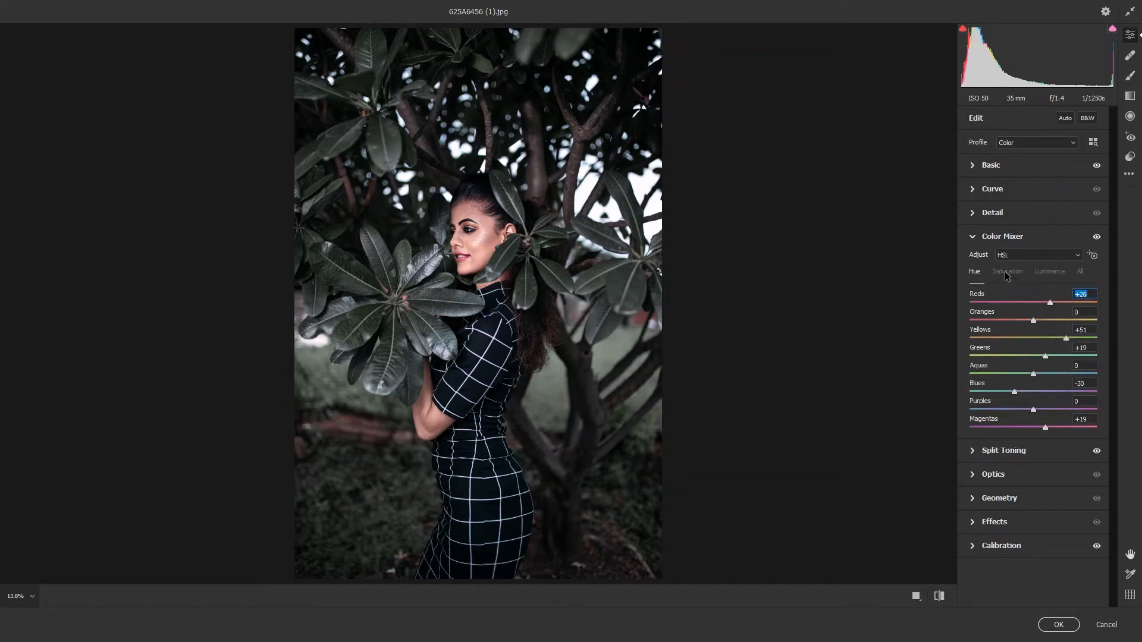
{"action": "left_click", "coordinate": [1008, 271]}
{"action": "mouse_move", "coordinate": [1034, 303]}
{"action": "left_mouse_down"}
{"action": "mouse_move", "coordinate": [1017, 301]}
{"action": "mouse_move", "coordinate": [1044, 321]}
{"action": "left_mouse_up"}
{"action": "left_click", "coordinate": [1044, 320]}
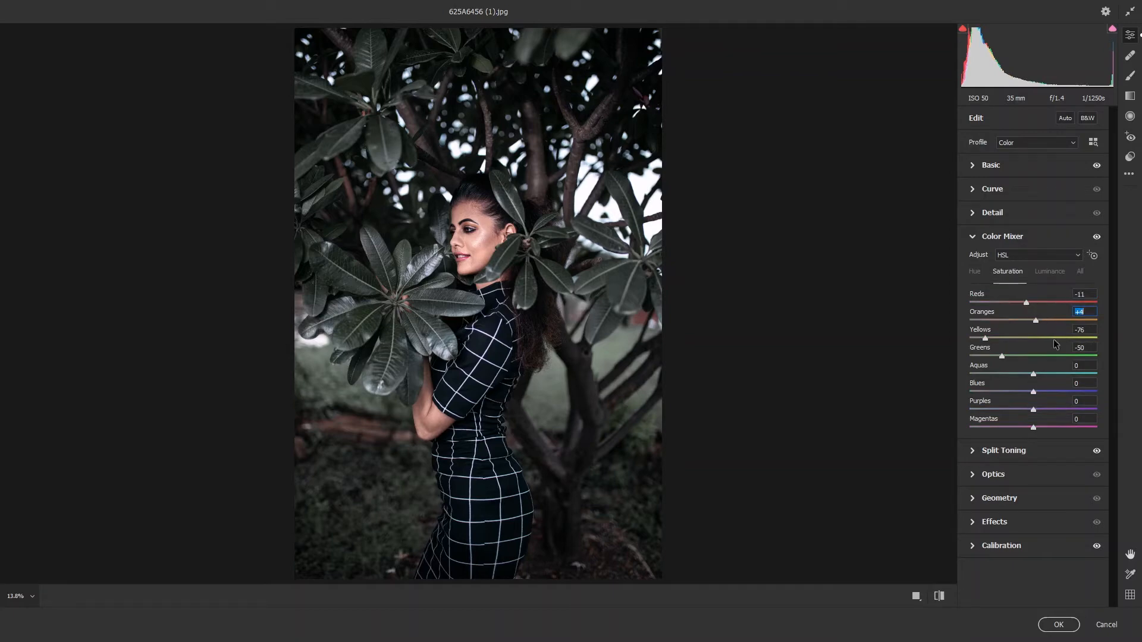
{"action": "left_click", "coordinate": [1059, 625]}
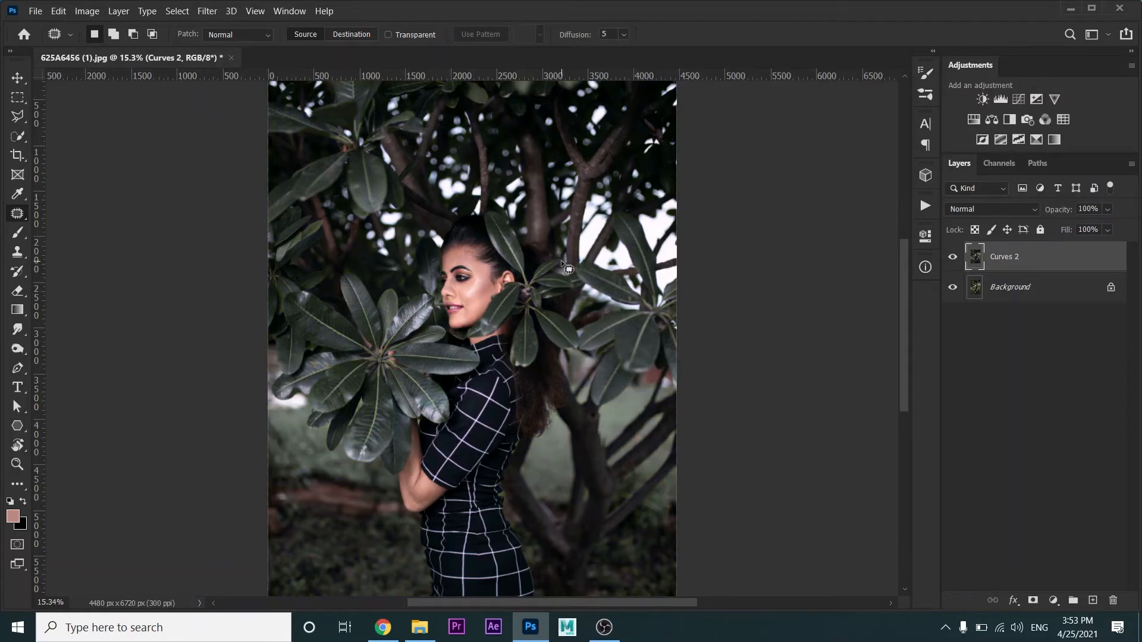
Add a Color Balance adjustment layer with Midtones at -3 Cyan-Red, +3 Magenta-Green and +5 Yellow-Blue
{"action": "scroll", "coordinate": [562, 262], "scroll_direction": "down", "scroll_amount": 2}
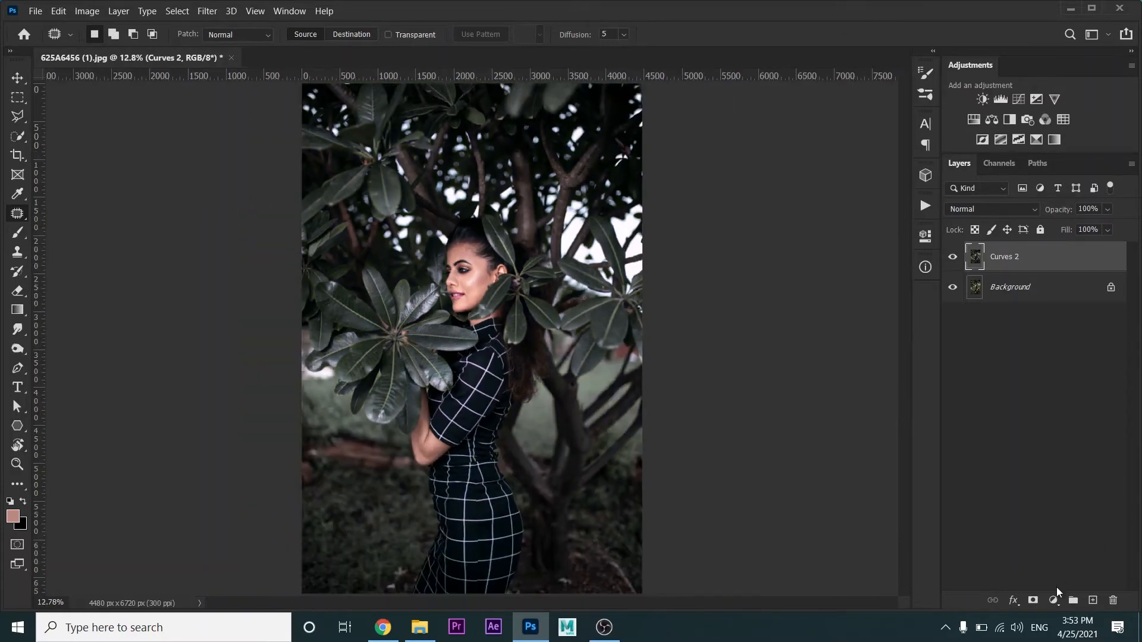
{"action": "left_click", "coordinate": [1055, 599]}
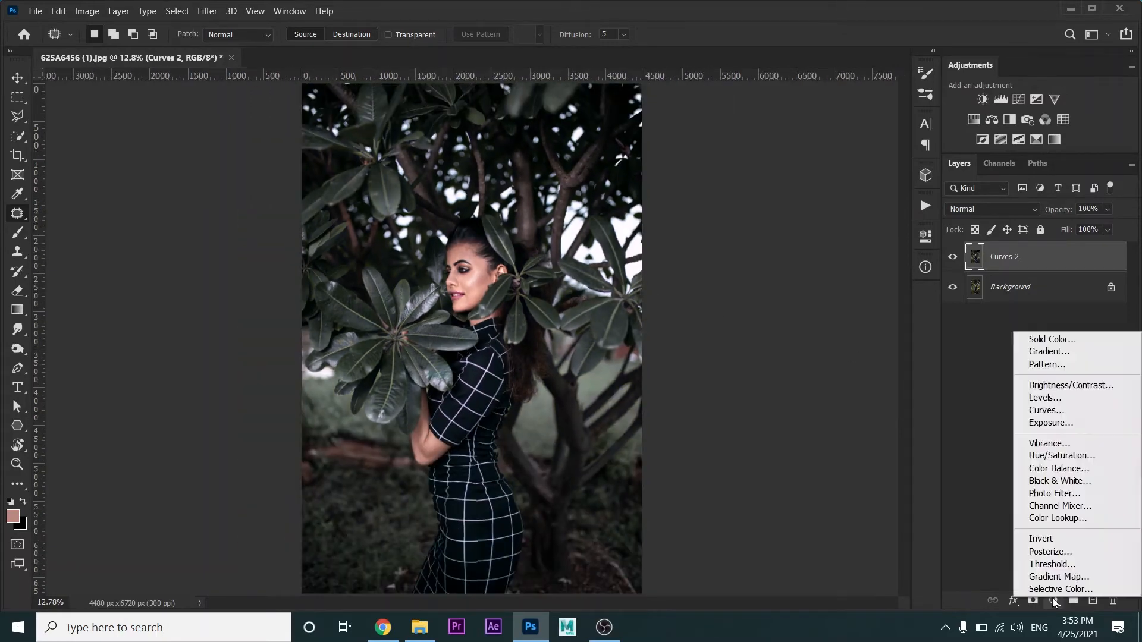
{"action": "left_click", "coordinate": [1063, 470]}
{"action": "mouse_move", "coordinate": [778, 312]}
{"action": "left_mouse_down"}
{"action": "mouse_move", "coordinate": [785, 338]}
{"action": "mouse_move", "coordinate": [779, 313]}
{"action": "left_mouse_up"}
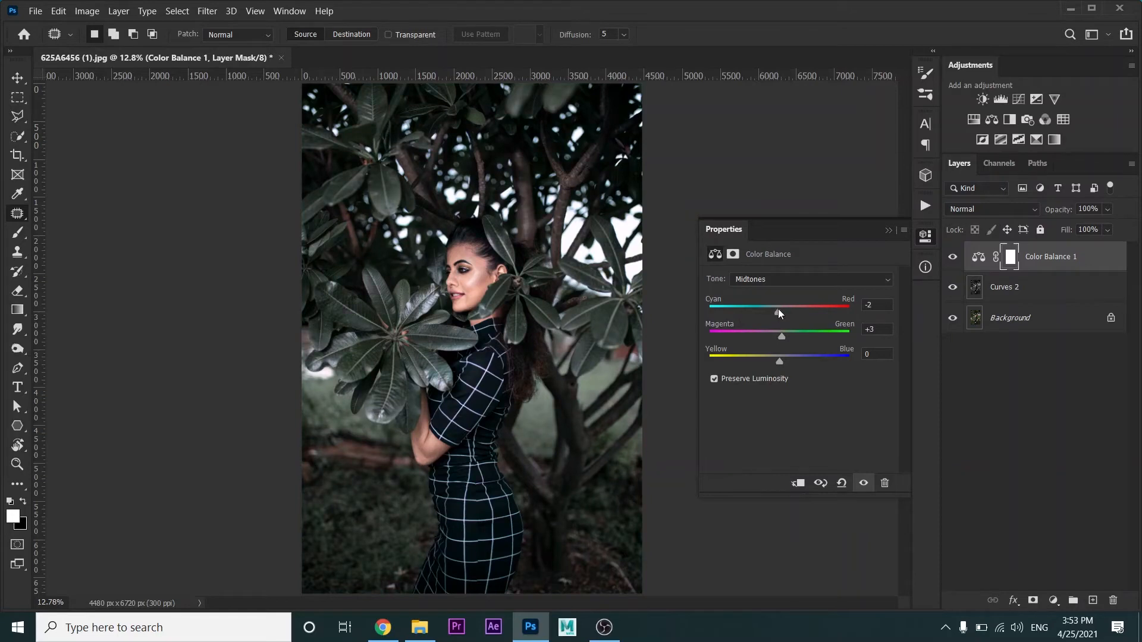
{"action": "left_click_drag", "start_coordinate": [778, 361], "coordinate": [785, 361]}
{"action": "left_click", "coordinate": [833, 278]}
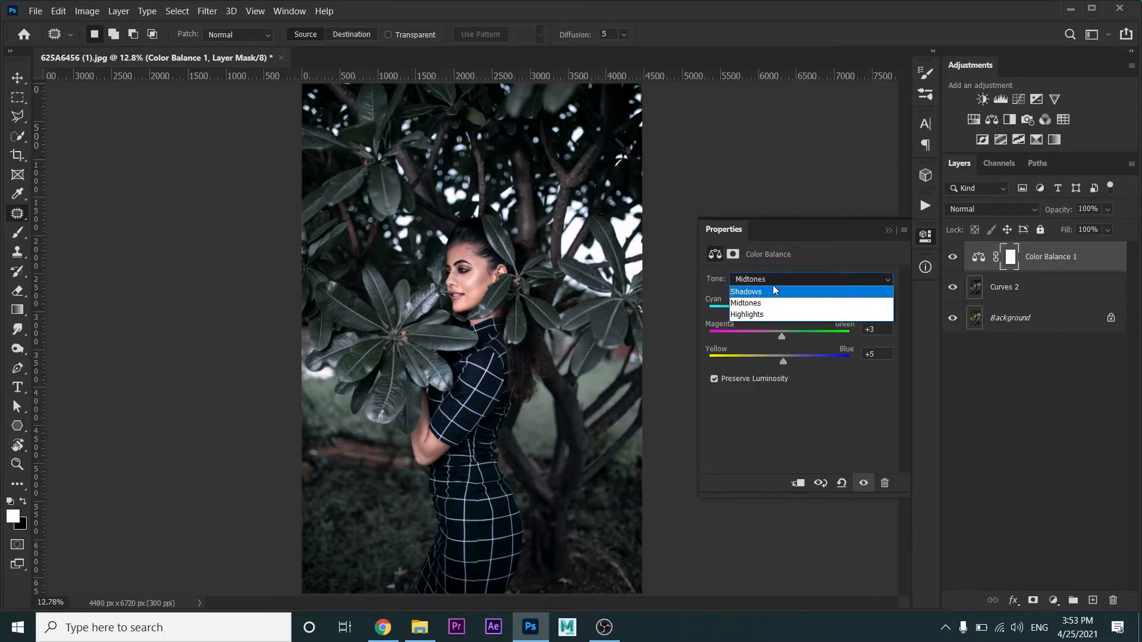
{"action": "left_click", "coordinate": [782, 302]}
{"action": "mouse_move", "coordinate": [777, 309]}
{"action": "left_mouse_down"}
{"action": "mouse_move", "coordinate": [787, 310]}
{"action": "mouse_move", "coordinate": [776, 309]}
{"action": "left_mouse_up"}
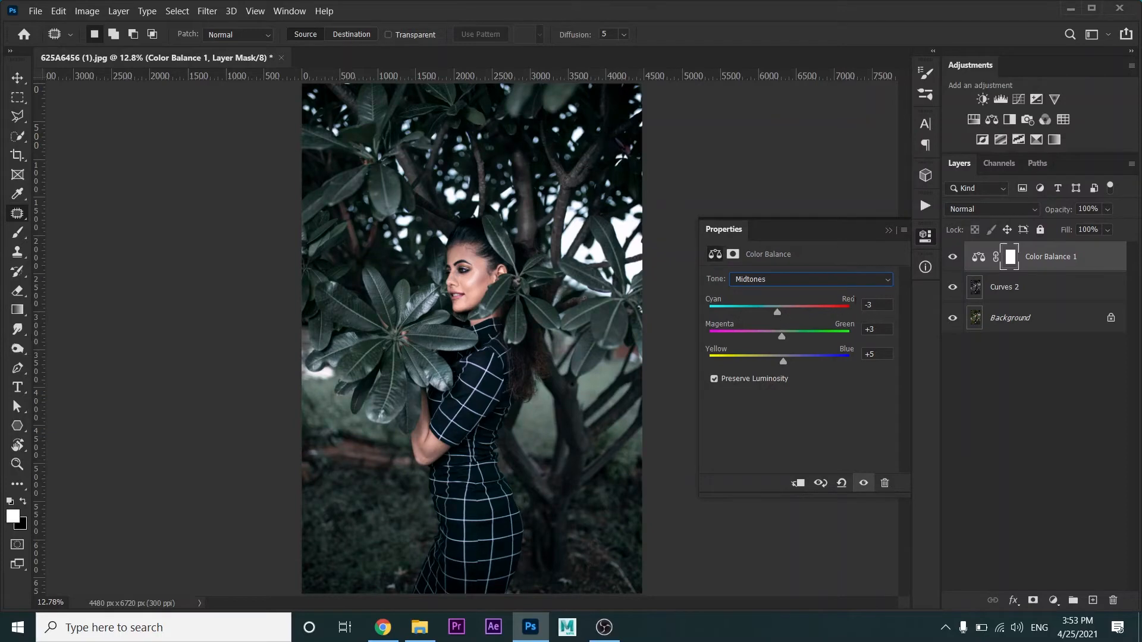
Set the Midtones Cyan-Red balance to 0, fine-tune Magenta-Green, and lower the Color Balance layer's opacity to 70%
{"action": "left_click_drag", "start_coordinate": [875, 305], "coordinate": [853, 304]}
{"action": "type", "text": "0"}
{"action": "left_click_drag", "start_coordinate": [782, 337], "coordinate": [782, 338]}
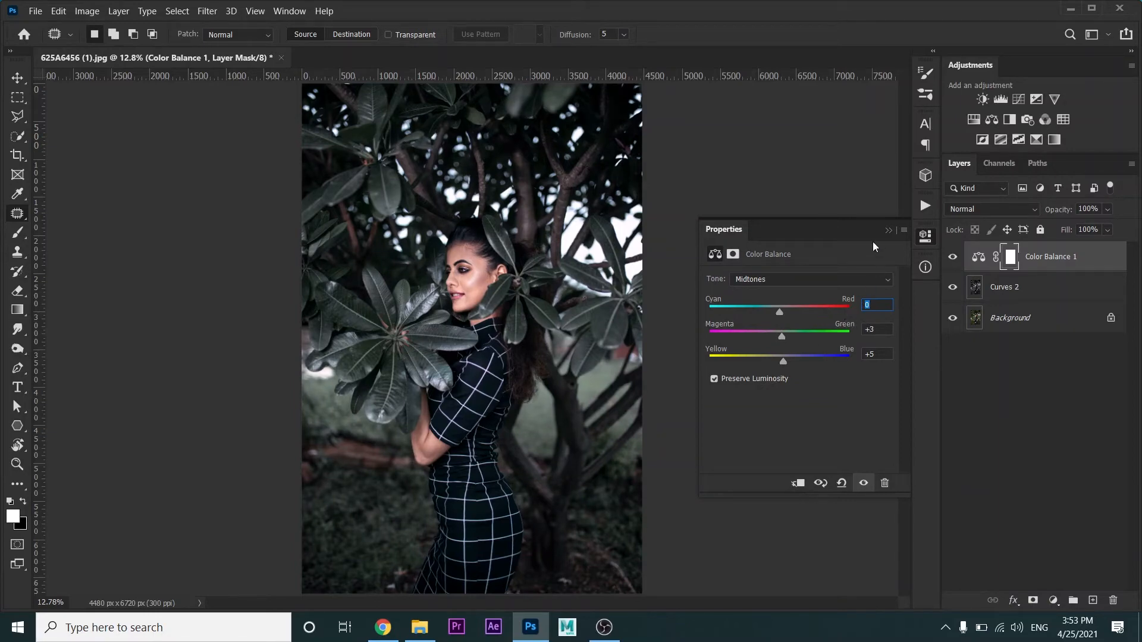
{"action": "left_click", "coordinate": [888, 231]}
{"action": "left_click_drag", "start_coordinate": [1068, 211], "coordinate": [1041, 212]}
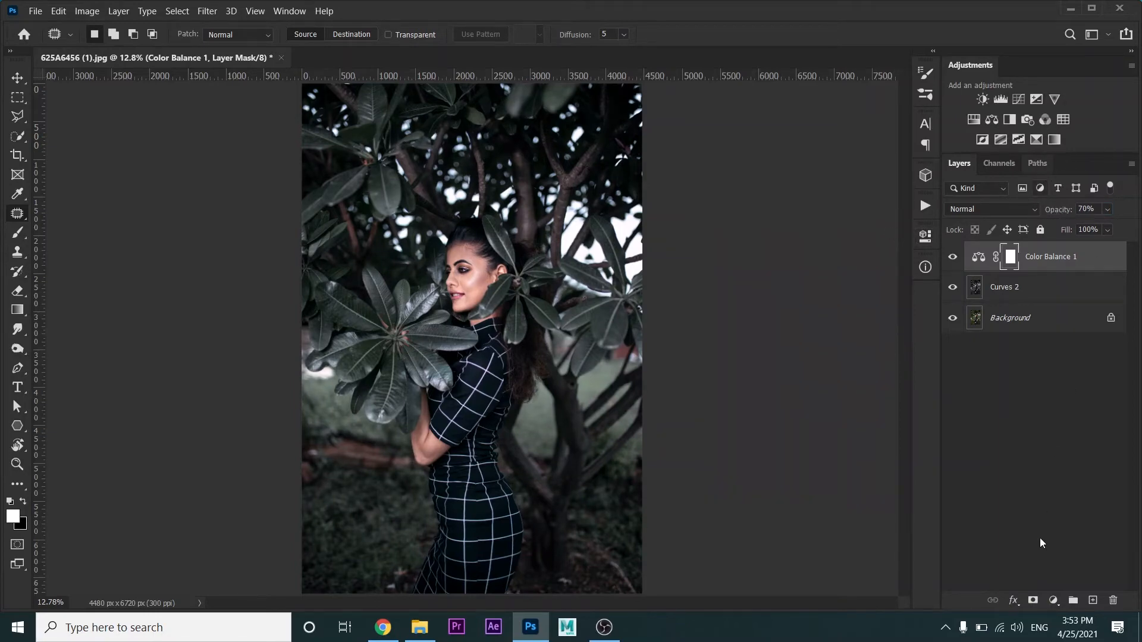
Add a Color Lookup adjustment layer with the LUT 3rd eye extention-VG-14.CUBE at 35% opacity
{"action": "left_click", "coordinate": [1054, 601]}
{"action": "left_click", "coordinate": [1046, 523]}
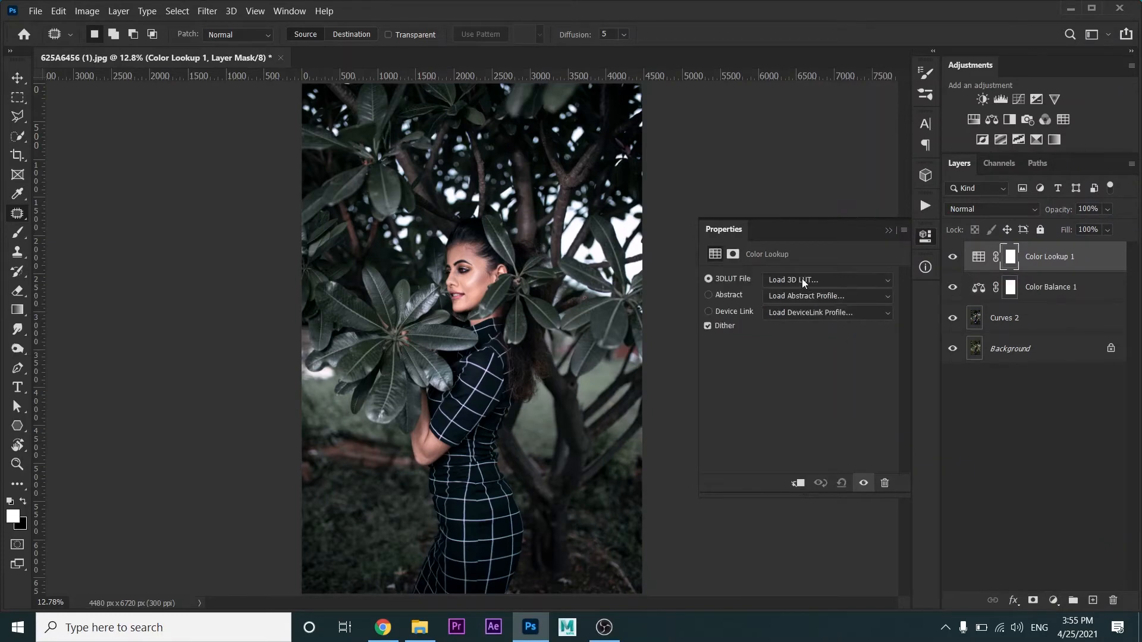
{"action": "left_click", "coordinate": [803, 281]}
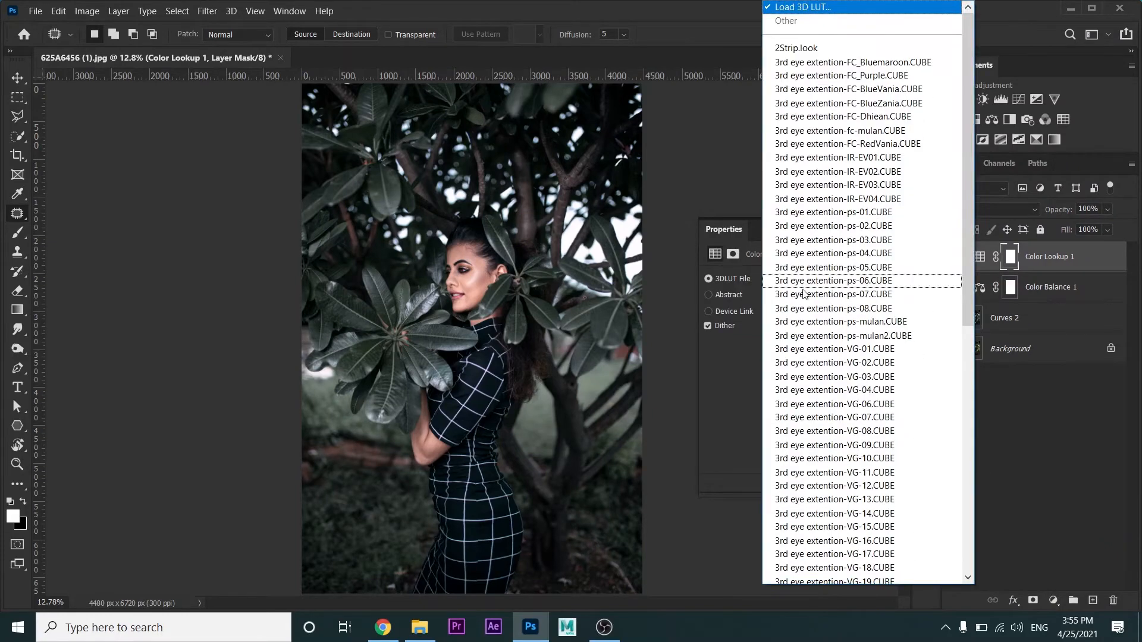
{"action": "left_click", "coordinate": [856, 515]}
{"action": "mouse_move", "coordinate": [1059, 215]}
{"action": "left_mouse_down"}
{"action": "mouse_move", "coordinate": [1042, 209]}
{"action": "mouse_move", "coordinate": [1056, 216]}
{"action": "mouse_move", "coordinate": [1040, 220]}
{"action": "left_mouse_up"}
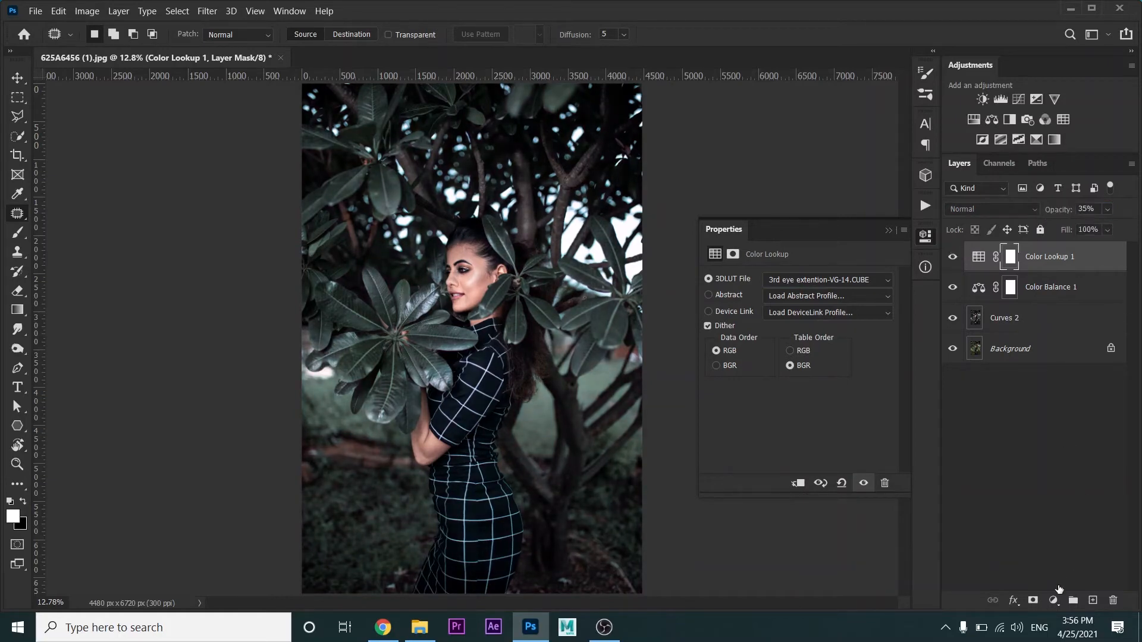
Add a second Color Lookup adjustment layer with the LUT 3rd eye extention-VG-08.CUBE at 23% opacity
{"action": "left_click", "coordinate": [1055, 600]}
{"action": "left_click", "coordinate": [1057, 516]}
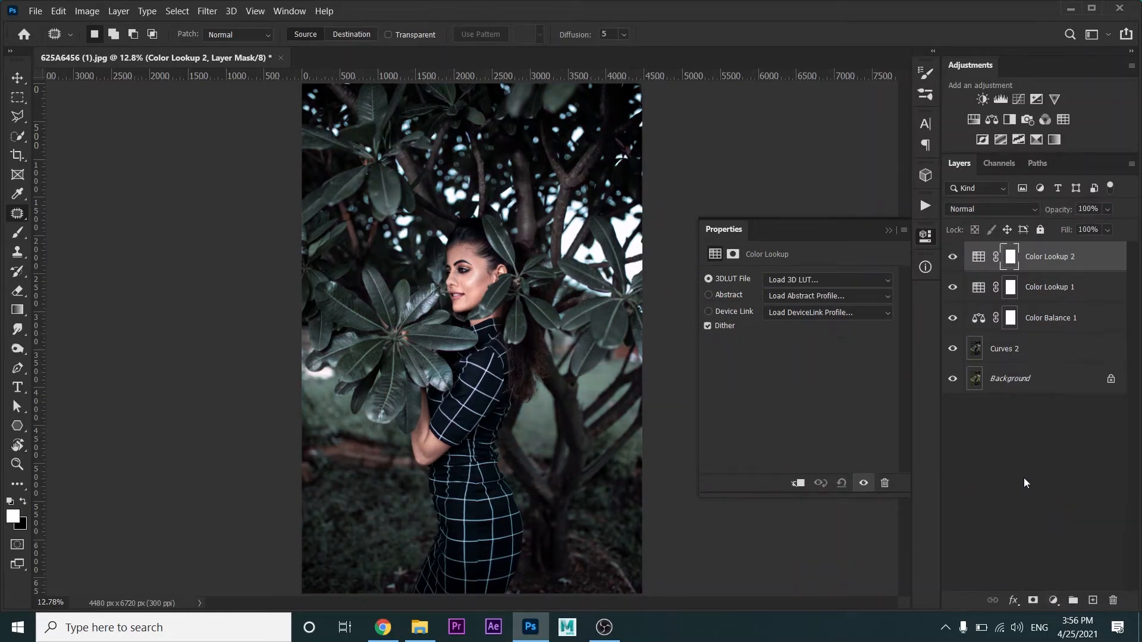
{"action": "left_click", "coordinate": [827, 290]}
{"action": "scroll", "coordinate": [867, 554], "scroll_direction": "down", "scroll_amount": 3}
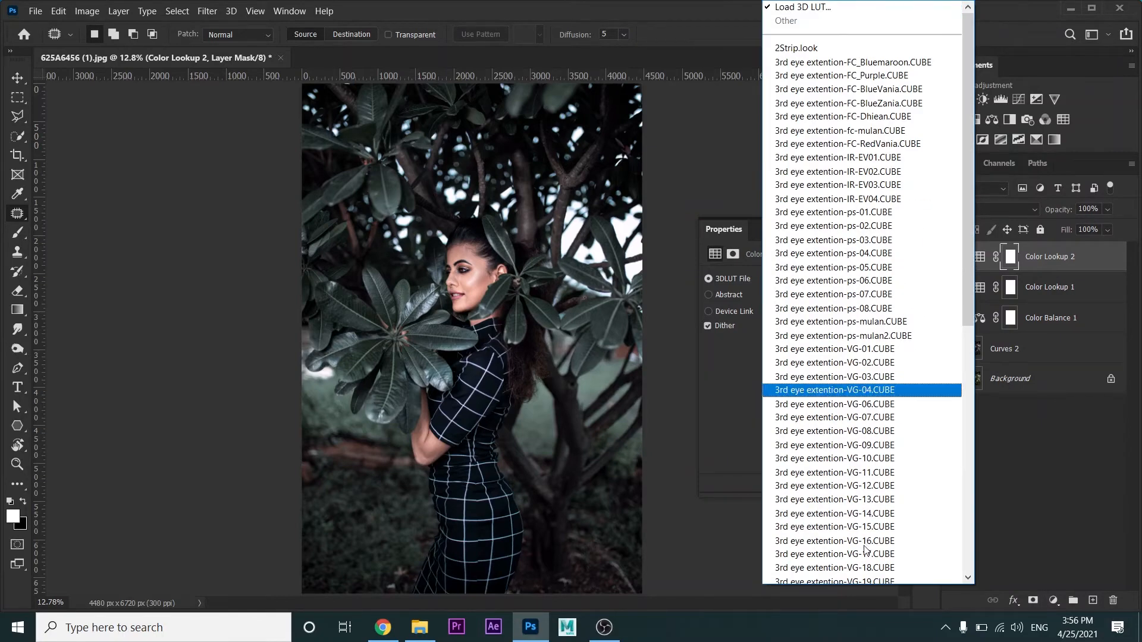
{"action": "scroll", "coordinate": [866, 565], "scroll_direction": "down", "scroll_amount": 1}
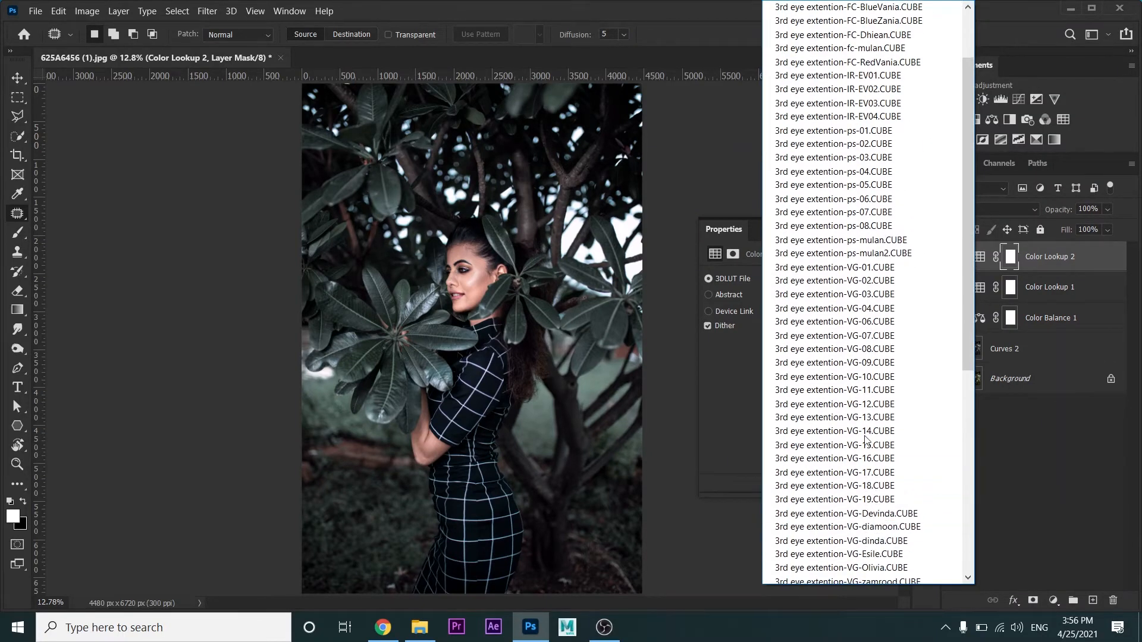
{"action": "left_click", "coordinate": [862, 365]}
{"action": "key", "text": "Up"}
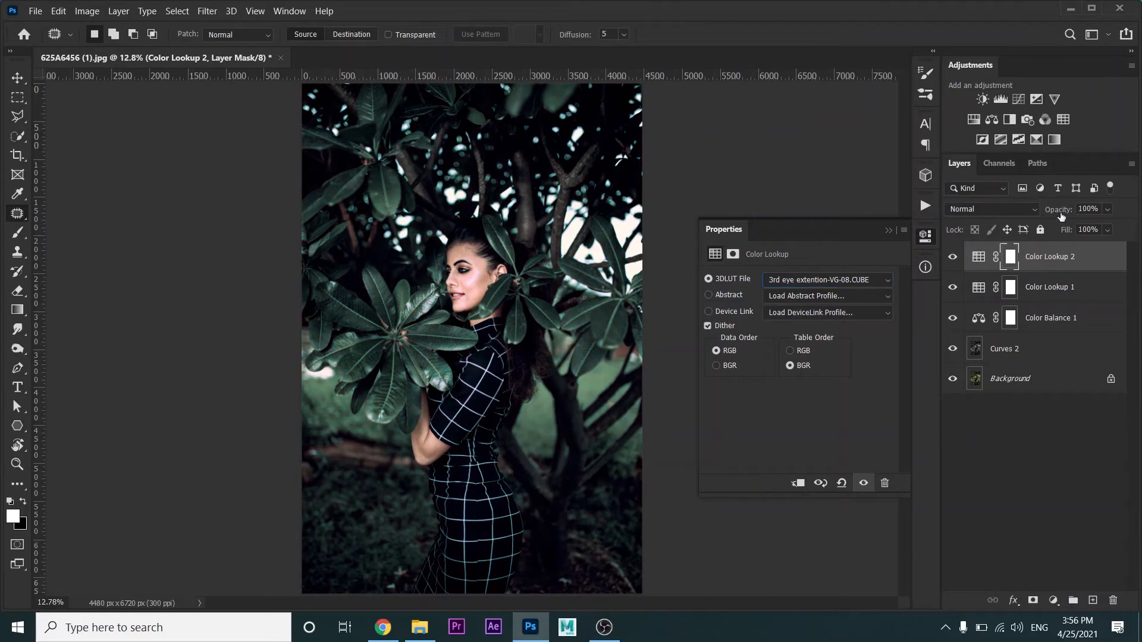
{"action": "mouse_move", "coordinate": [1061, 211]}
{"action": "left_mouse_down"}
{"action": "mouse_move", "coordinate": [1033, 211]}
{"action": "mouse_move", "coordinate": [1058, 211]}
{"action": "left_mouse_up"}
{"action": "left_click", "coordinate": [889, 230]}
Toggle the second Color Lookup layer's visibility to compare the image with and without it
{"action": "left_click", "coordinate": [954, 257]}
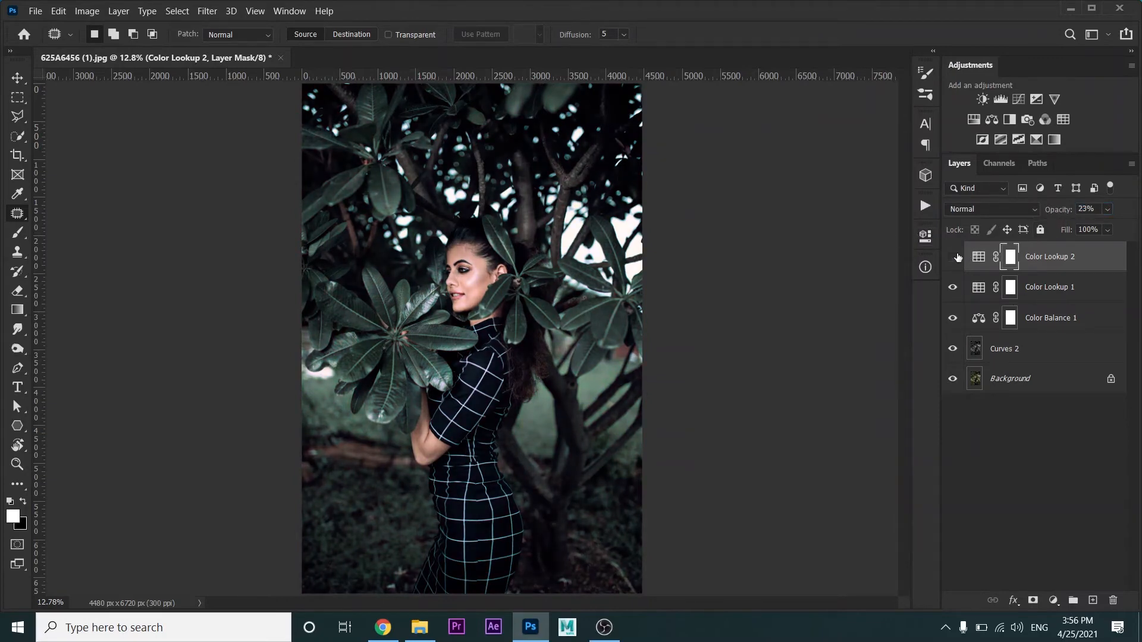
{"action": "left_click", "coordinate": [954, 256]}
{"action": "left_click", "coordinate": [954, 256]}
{"action": "left_click", "coordinate": [954, 256]}
{"action": "left_click", "coordinate": [956, 257]}
{"action": "left_click", "coordinate": [956, 257]}
Merge all layers above the Background, from Curves 2 up to Color Lookup 2, into one layer
{"action": "left_click", "coordinate": [1032, 356], "text": "shift"}
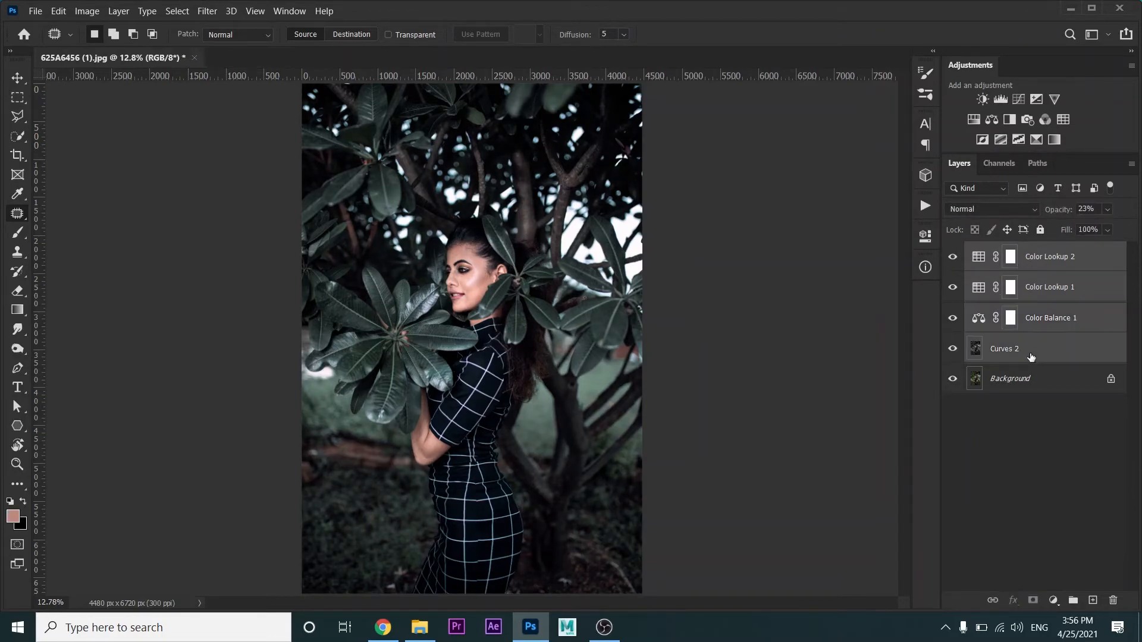
{"action": "right_click", "coordinate": [1031, 356]}
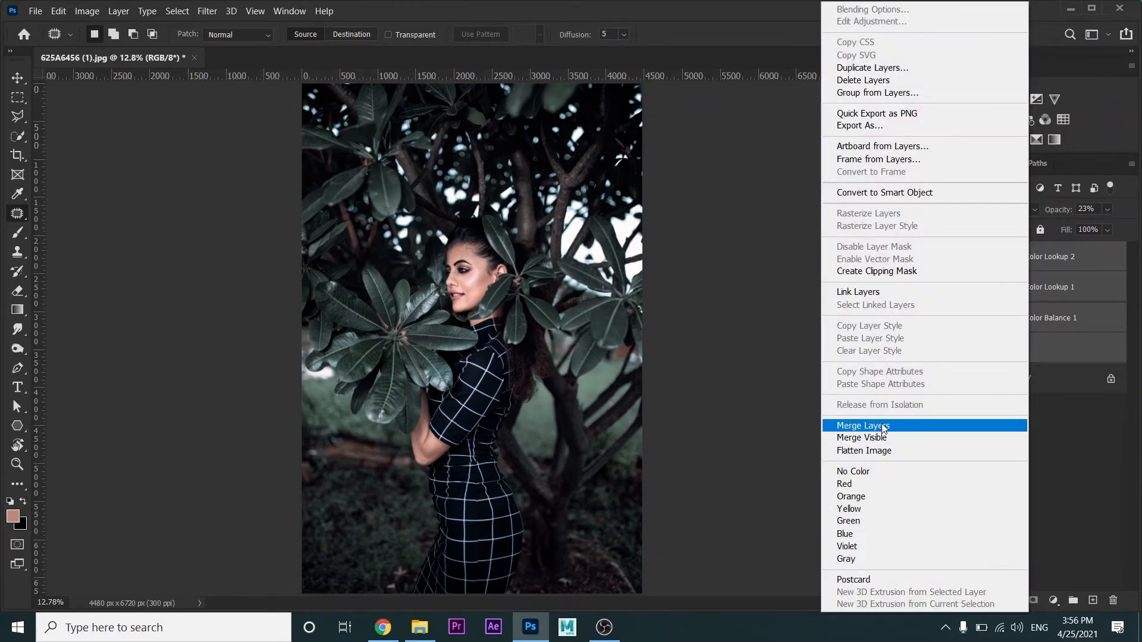
{"action": "left_click", "coordinate": [883, 426]}
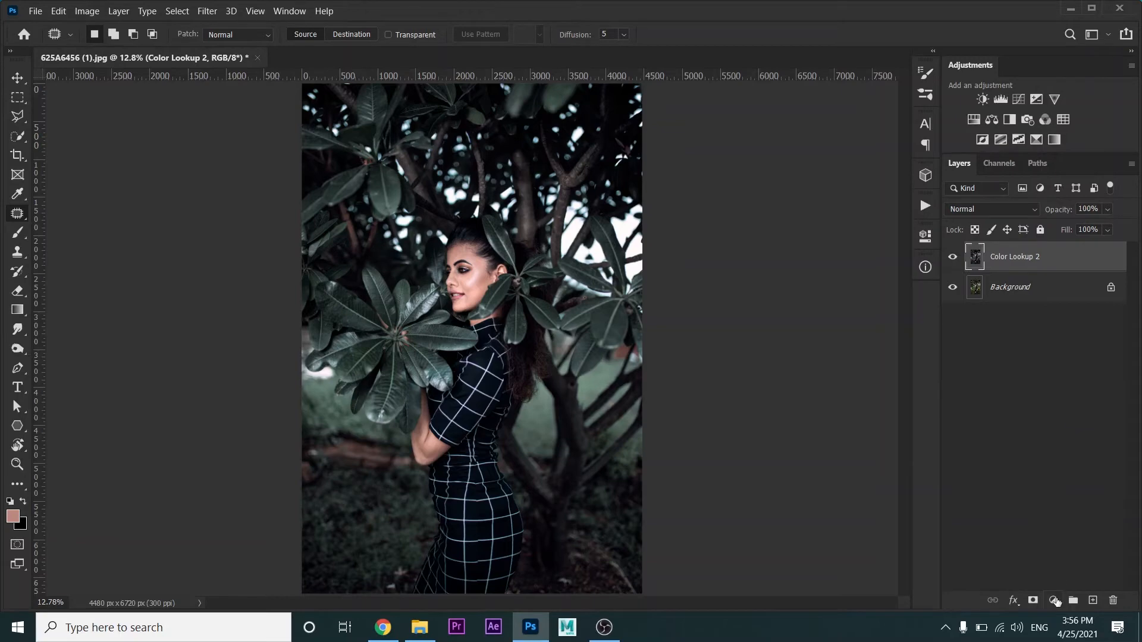
Add a Curves adjustment layer and raise the midpoint of the RGB curve slightly
{"action": "left_click", "coordinate": [1054, 601]}
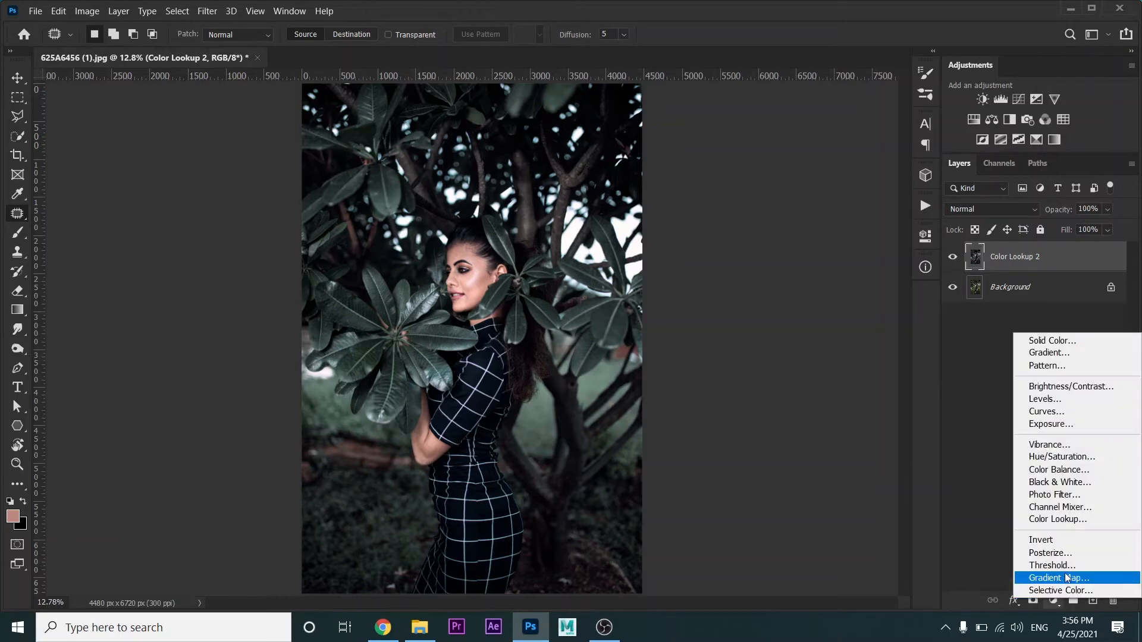
{"action": "left_click", "coordinate": [1045, 410]}
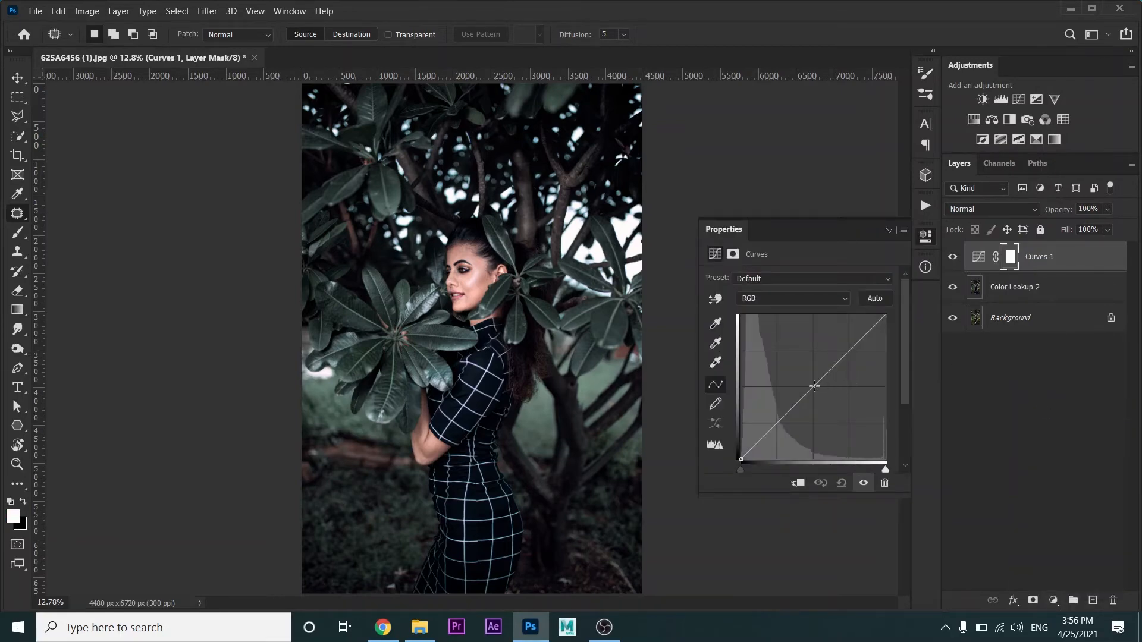
{"action": "left_click_drag", "start_coordinate": [814, 386], "coordinate": [810, 386]}
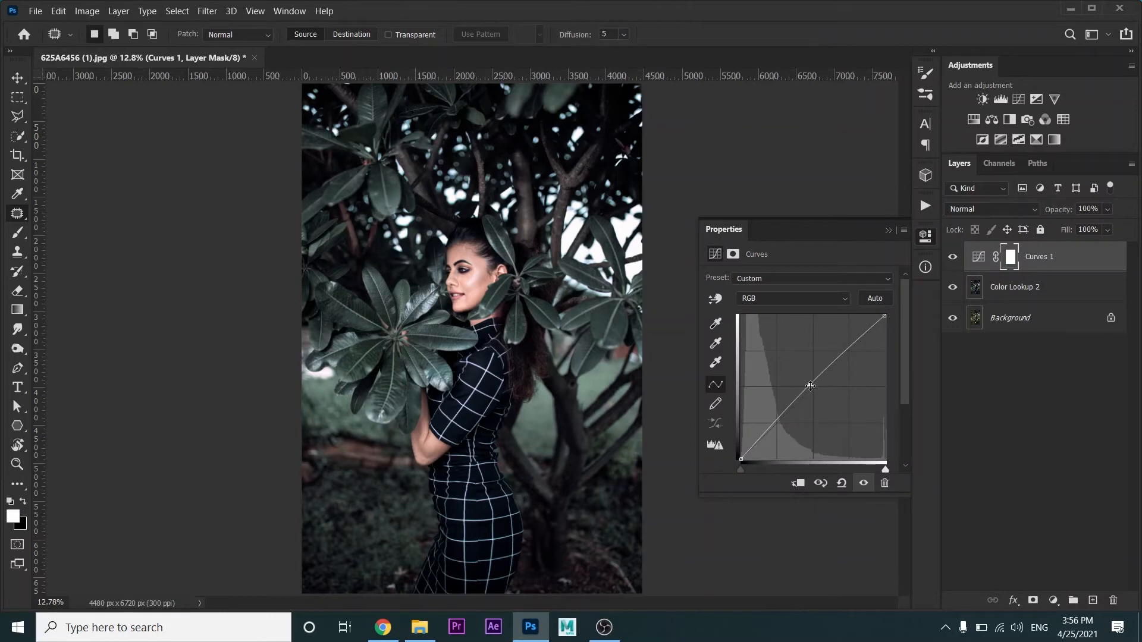
Adjust the shadow and highlight endpoints of the Red channel curve slightly
{"action": "left_click", "coordinate": [760, 300]}
{"action": "left_click", "coordinate": [756, 319]}
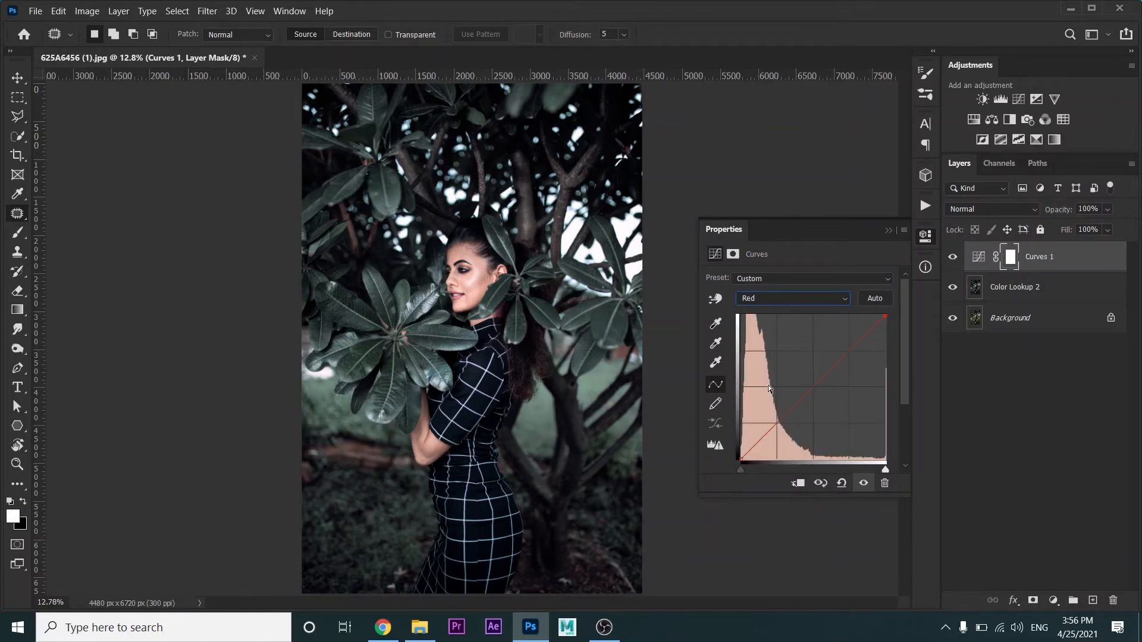
{"action": "left_click_drag", "start_coordinate": [743, 459], "coordinate": [744, 459]}
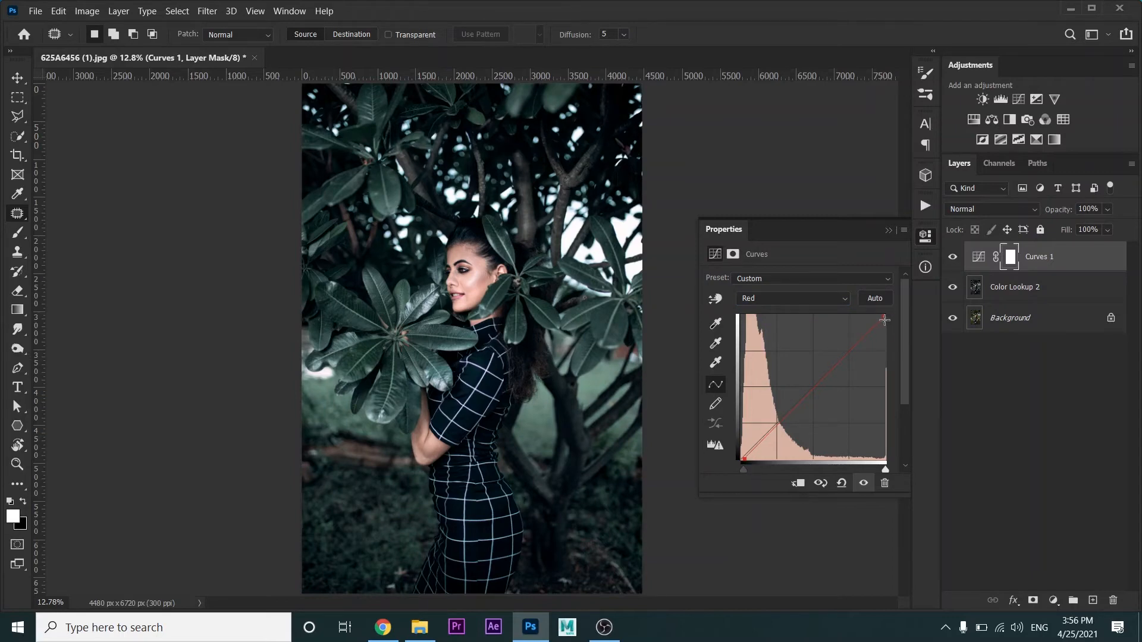
{"action": "left_click_drag", "start_coordinate": [885, 316], "coordinate": [880, 312]}
Fine-tune the Green channel curve's shadow endpoint and lower its highlight endpoint slightly
{"action": "left_click", "coordinate": [792, 298]}
{"action": "left_click", "coordinate": [773, 325]}
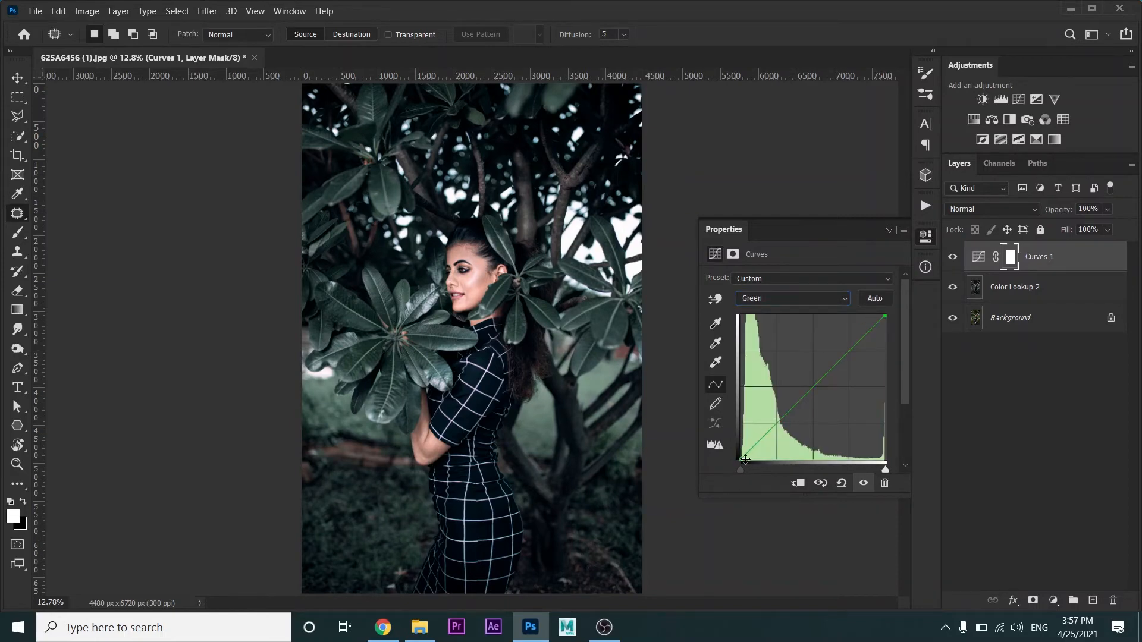
{"action": "mouse_move", "coordinate": [745, 459]}
{"action": "left_mouse_down"}
{"action": "mouse_move", "coordinate": [769, 433]}
{"action": "mouse_move", "coordinate": [737, 458]}
{"action": "left_mouse_up"}
{"action": "left_click_drag", "start_coordinate": [890, 317], "coordinate": [894, 319]}
Lower the highlight endpoint of the Blue channel curve slightly and close the curve settings
{"action": "left_click", "coordinate": [831, 300]}
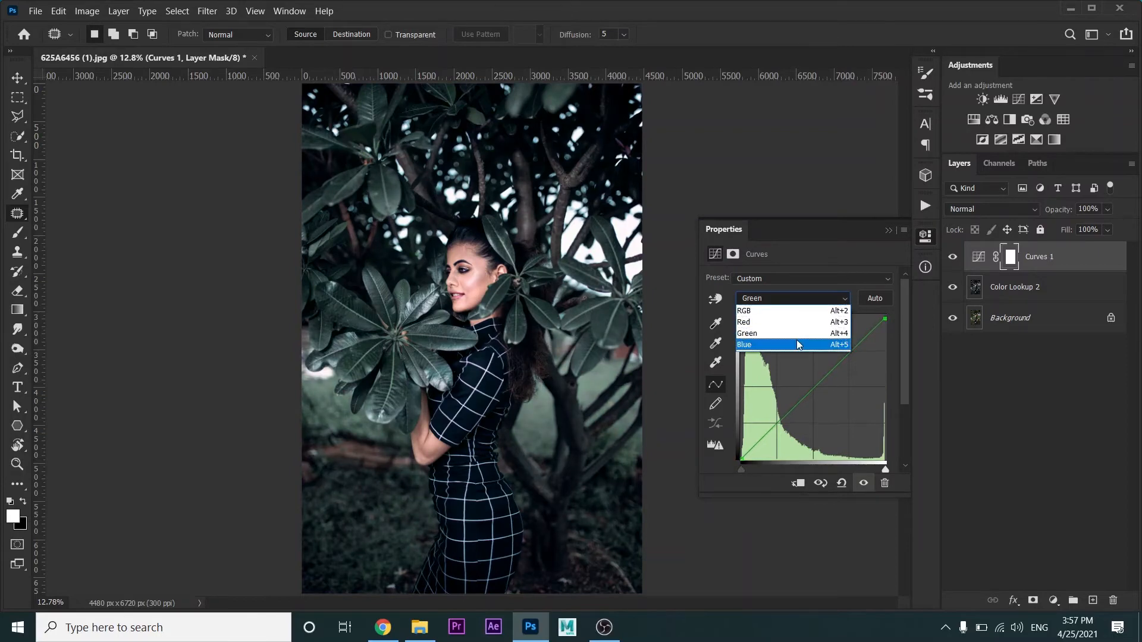
{"action": "left_click", "coordinate": [785, 342]}
{"action": "left_click_drag", "start_coordinate": [887, 315], "coordinate": [898, 318]}
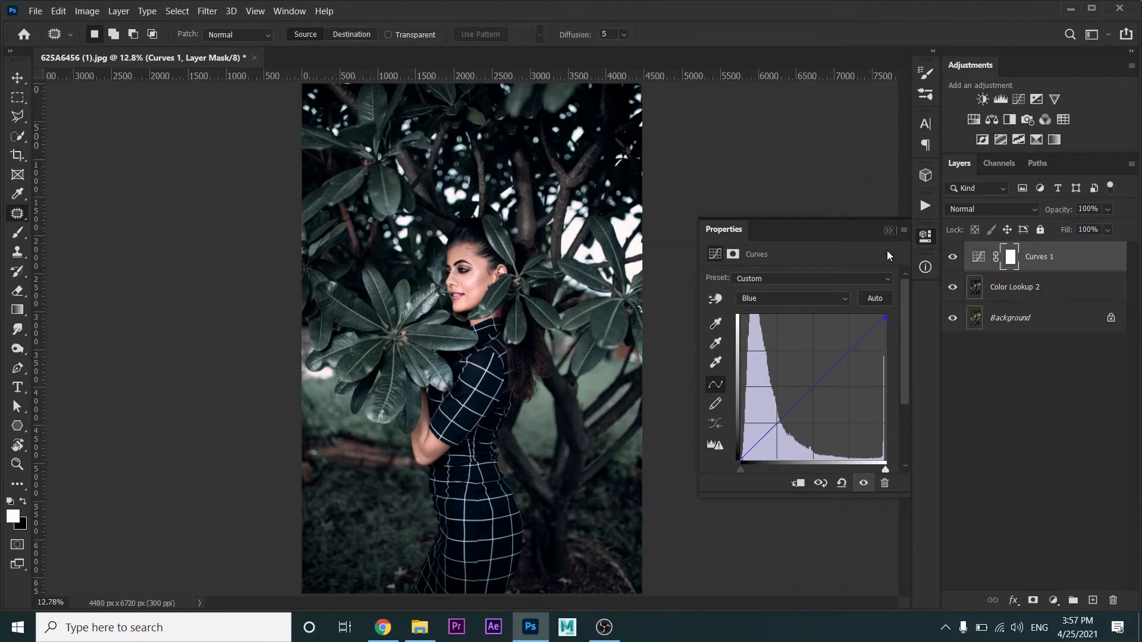
{"action": "left_click", "coordinate": [889, 231]}
Add a Selective Color adjustment layer above Curves 1 and adjust the Reds components
{"action": "left_click", "coordinate": [1055, 606]}
{"action": "left_click", "coordinate": [1053, 602]}
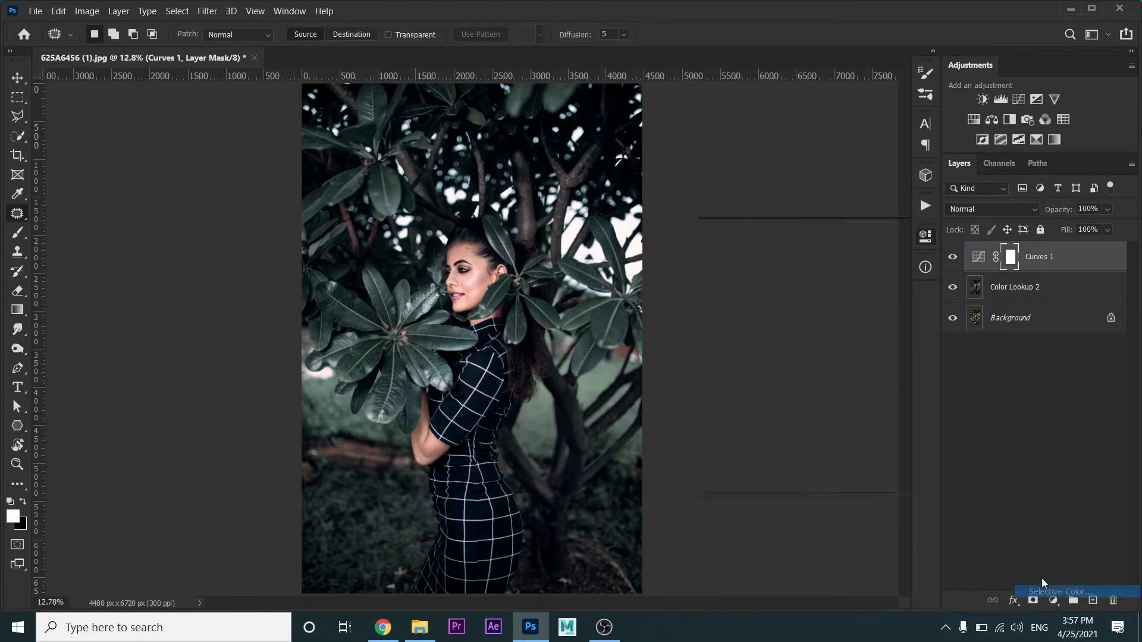
{"action": "left_click", "coordinate": [764, 297]}
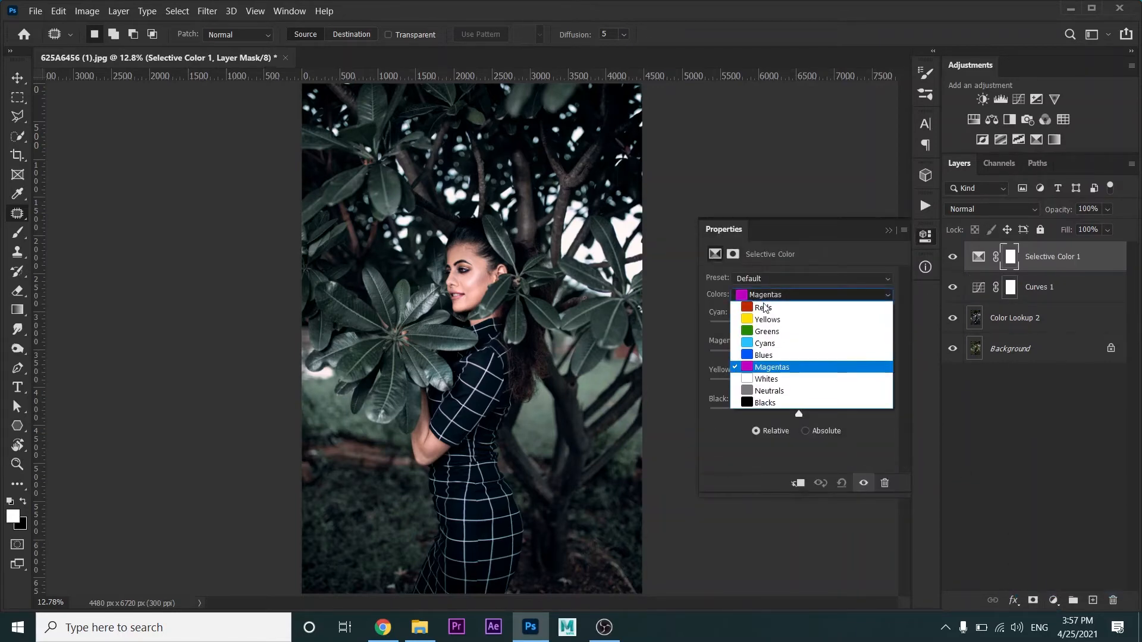
{"action": "left_click", "coordinate": [767, 301]}
{"action": "left_click_drag", "start_coordinate": [799, 326], "coordinate": [801, 386]}
Adjust the cyan, magenta and yellow components of the Yellows in the Selective Color adjustment
{"action": "left_click", "coordinate": [762, 296]}
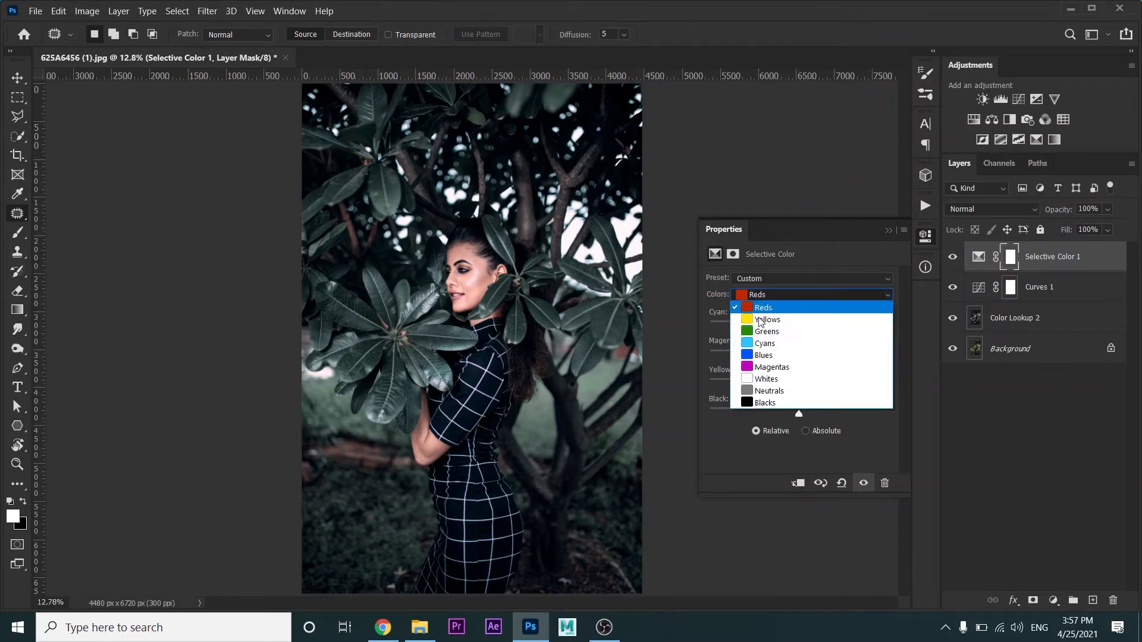
{"action": "left_click", "coordinate": [761, 314]}
{"action": "left_click_drag", "start_coordinate": [796, 328], "coordinate": [798, 385]}
Set the Selective Color Greens to Cyan -20, Magenta +33 and Yellow +100, and raise their Black slightly
{"action": "left_click", "coordinate": [767, 301]}
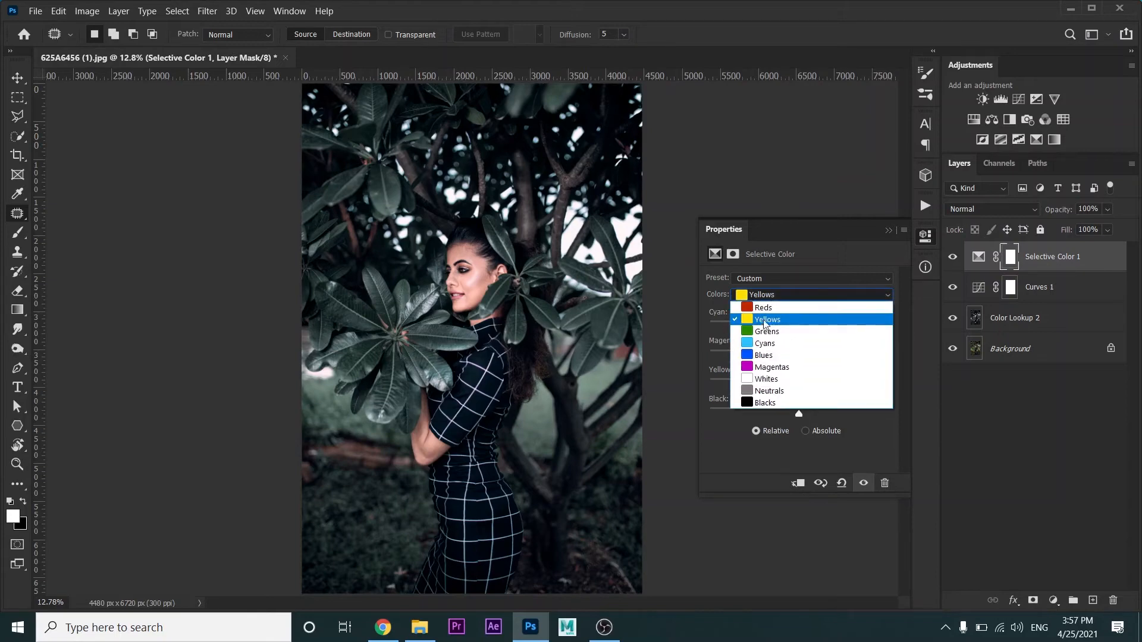
{"action": "left_click", "coordinate": [767, 324]}
{"action": "left_click_drag", "start_coordinate": [799, 327], "coordinate": [895, 386]}
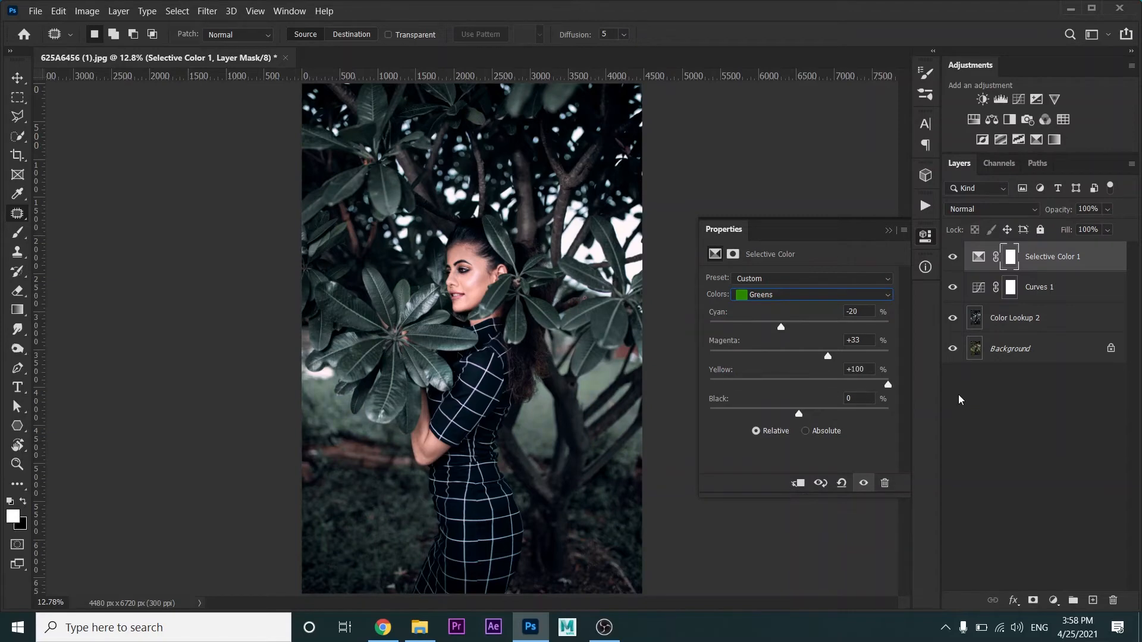
{"action": "left_click_drag", "start_coordinate": [800, 419], "coordinate": [810, 418]}
Set the Selective Color Cyans to Cyan +40, Magenta -25, Yellow +15 and Black +48, then close the settings
{"action": "left_click", "coordinate": [812, 295]}
{"action": "left_click", "coordinate": [768, 341]}
{"action": "left_click_drag", "start_coordinate": [799, 327], "coordinate": [845, 416]}
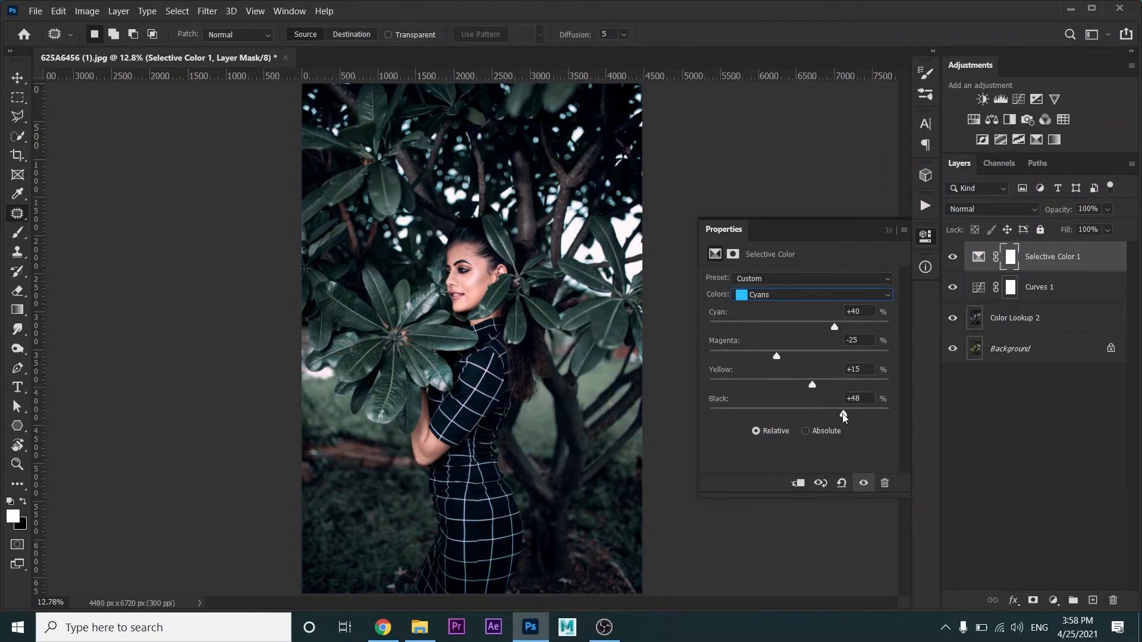
{"action": "left_click", "coordinate": [889, 232]}
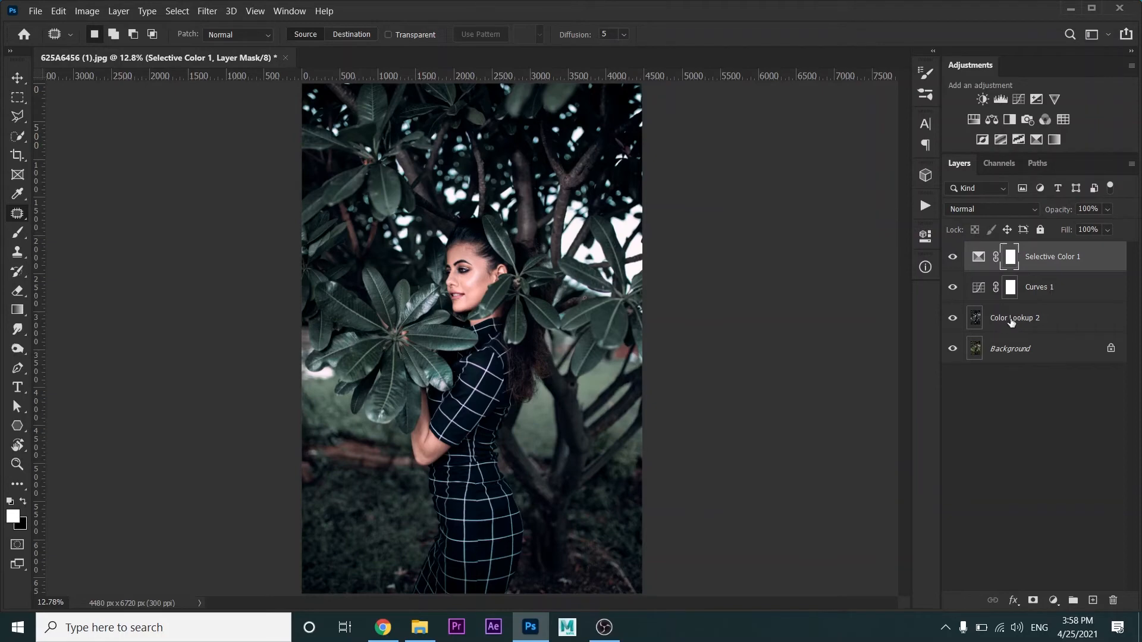
Merge the Selective Color 1, Curves 1 and Color Lookup 2 layers into one layer
{"action": "left_click", "coordinate": [1011, 320], "text": "shift"}
{"action": "right_click", "coordinate": [1011, 320]}
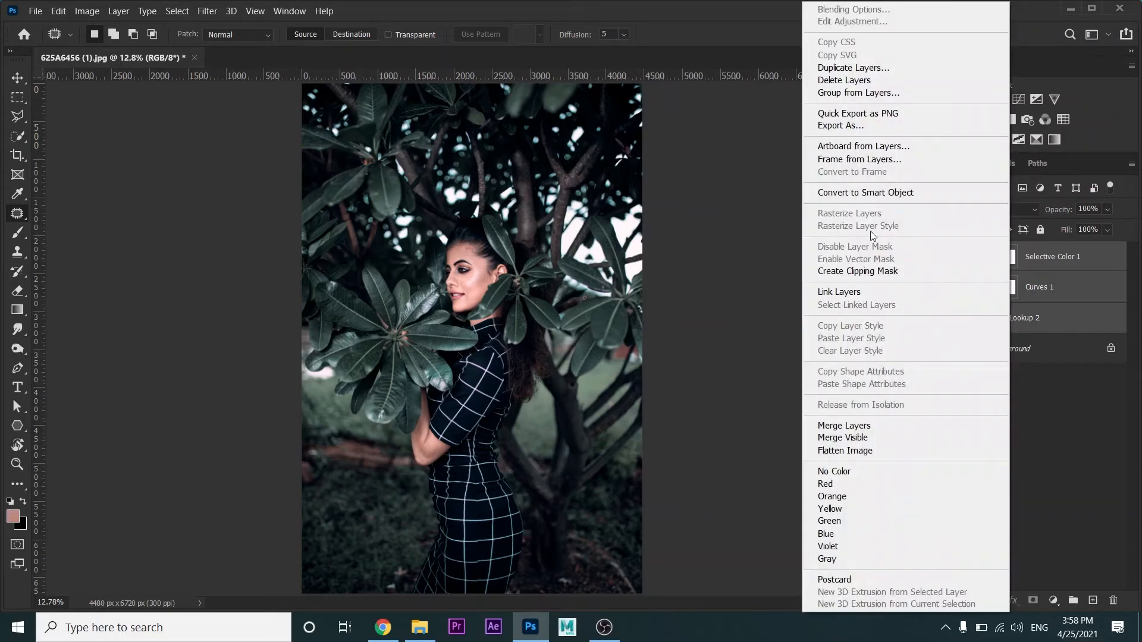
{"action": "left_click", "coordinate": [857, 426]}
Open the merged layer in the Camera Raw Filter and shift the hues of the aquas and greens
{"action": "left_click", "coordinate": [207, 11]}
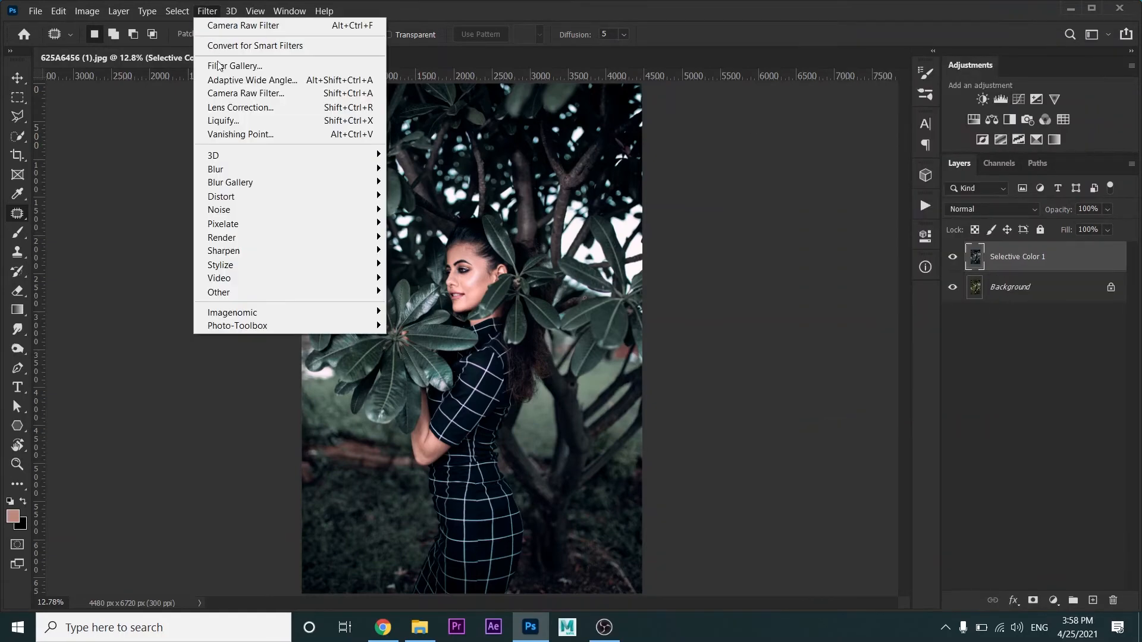
{"action": "left_click", "coordinate": [234, 95]}
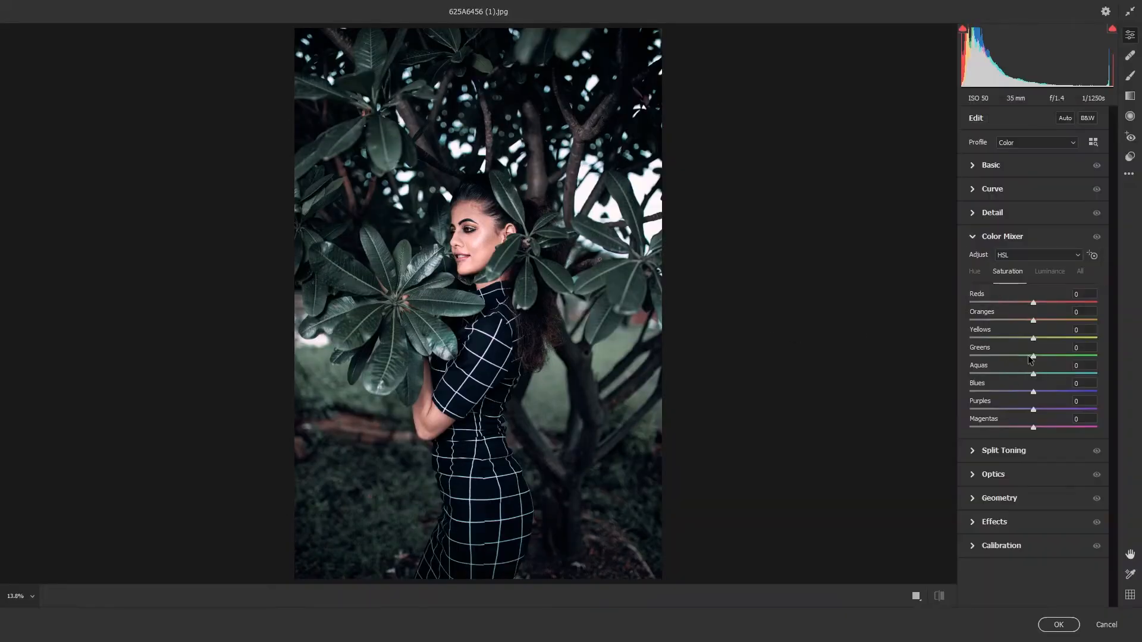
{"action": "left_click", "coordinate": [978, 274]}
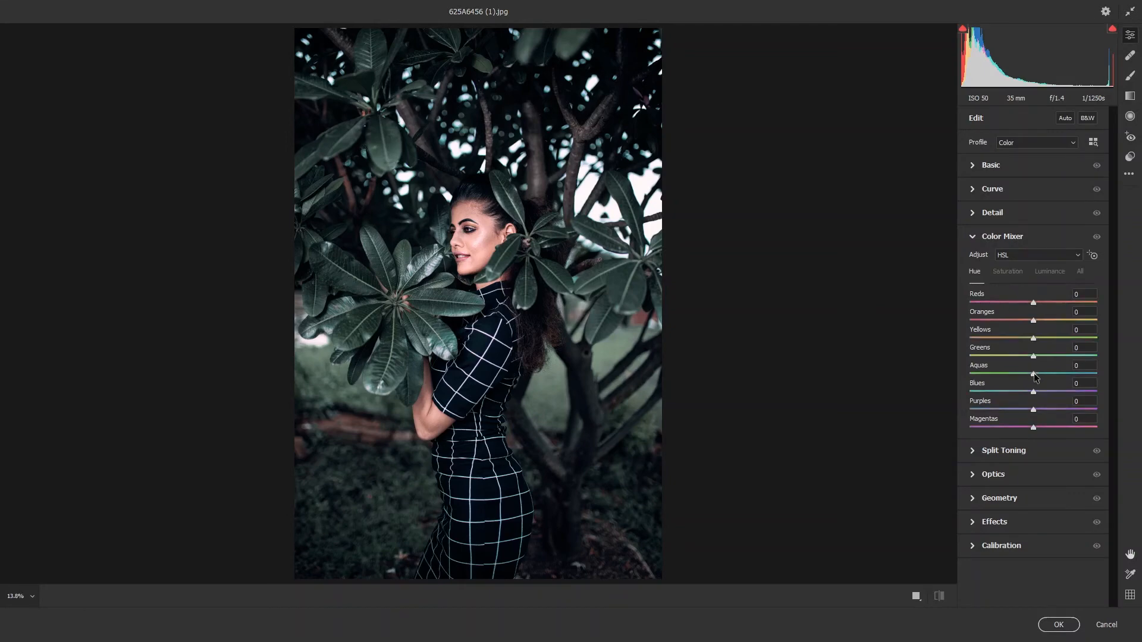
{"action": "left_click_drag", "start_coordinate": [1034, 374], "coordinate": [1092, 357]}
Set the Color Mixer saturation to Greens +36 and Aquas -24 and apply the Camera Raw Filter
{"action": "left_click", "coordinate": [1007, 272]}
{"action": "left_click_drag", "start_coordinate": [1034, 373], "coordinate": [1054, 361]}
{"action": "left_click", "coordinate": [976, 273]}
{"action": "left_click", "coordinate": [1008, 272]}
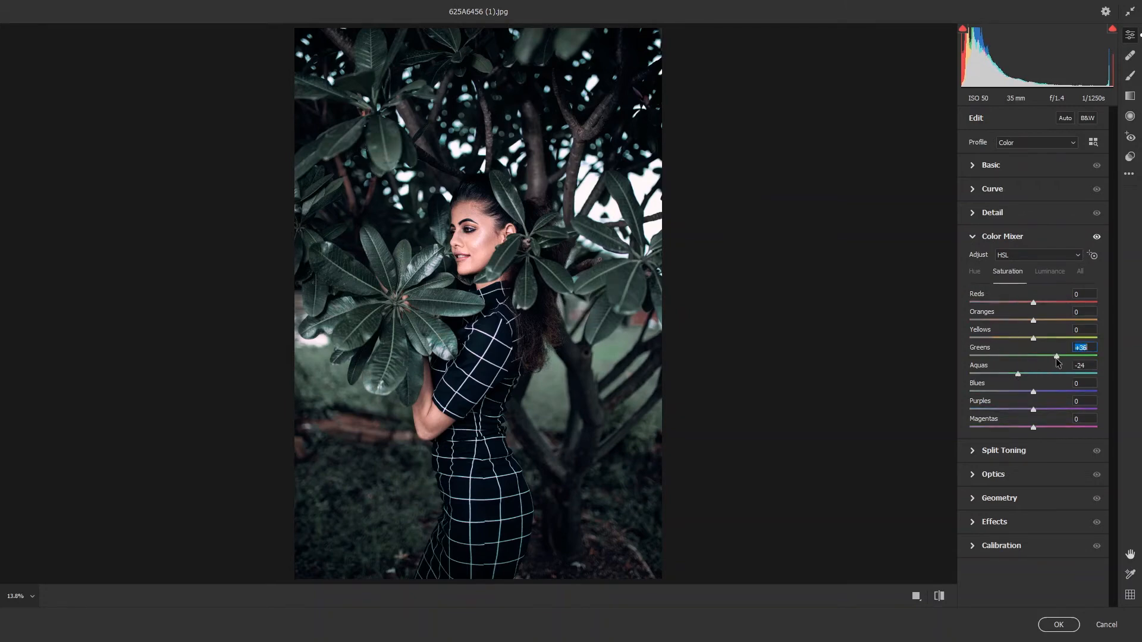
{"action": "left_click", "coordinate": [1059, 625]}
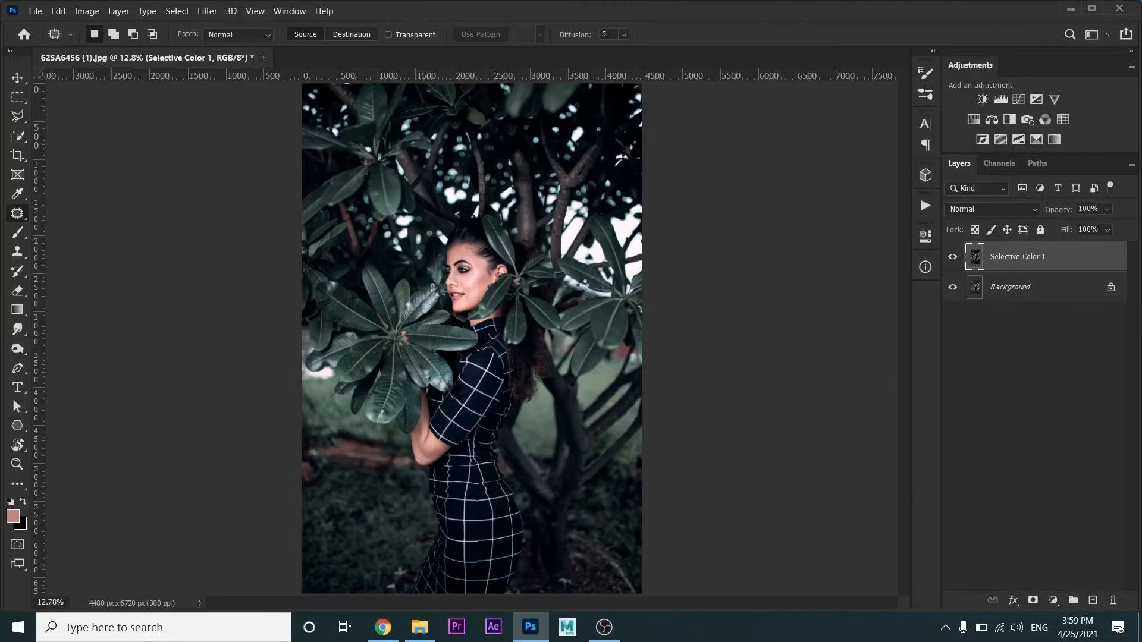
Compare the portrait before and after grading by toggling the visibility of the Selective Color 1 layer
{"action": "scroll", "coordinate": [589, 293], "scroll_direction": "down", "scroll_amount": 1}
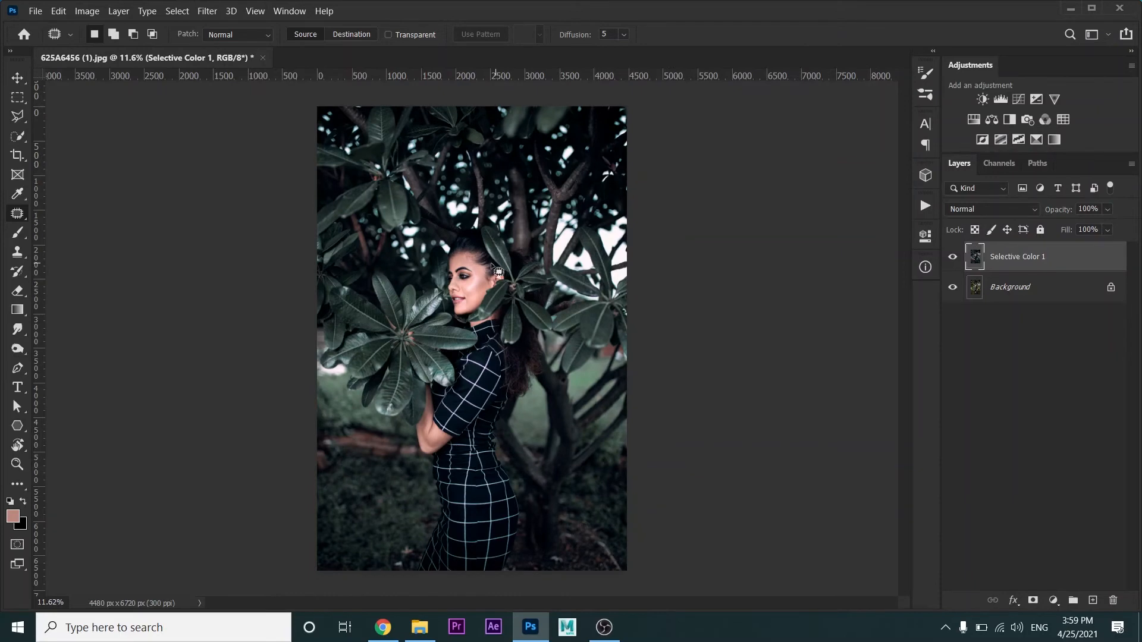
{"action": "scroll", "coordinate": [499, 271], "scroll_direction": "up", "scroll_amount": 3}
{"action": "left_click", "coordinate": [953, 256]}
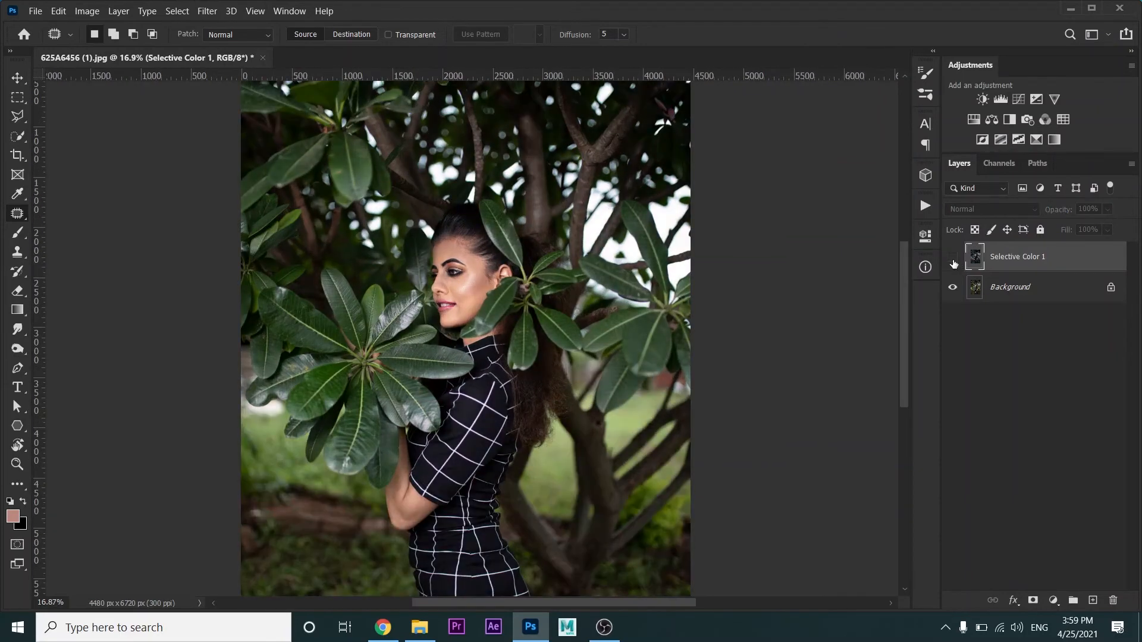
{"action": "left_click", "coordinate": [953, 256]}
{"action": "scroll", "coordinate": [513, 356], "scroll_direction": "down", "scroll_amount": 2}
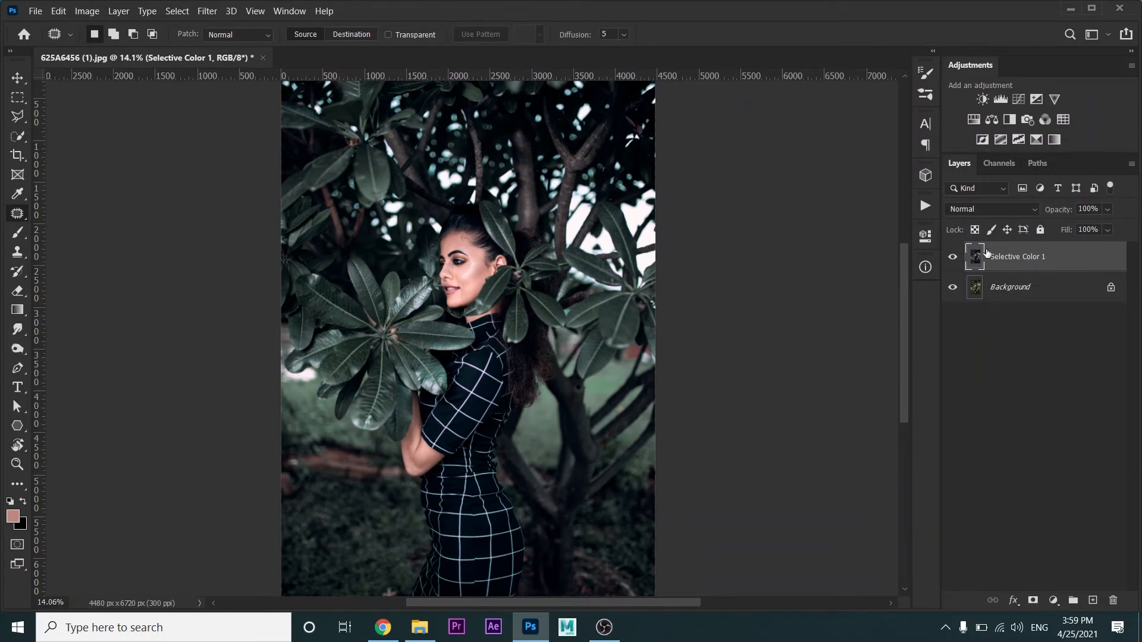
Stop recording the color grading action
{"action": "left_click", "coordinate": [928, 213]}
{"action": "left_click", "coordinate": [774, 507]}
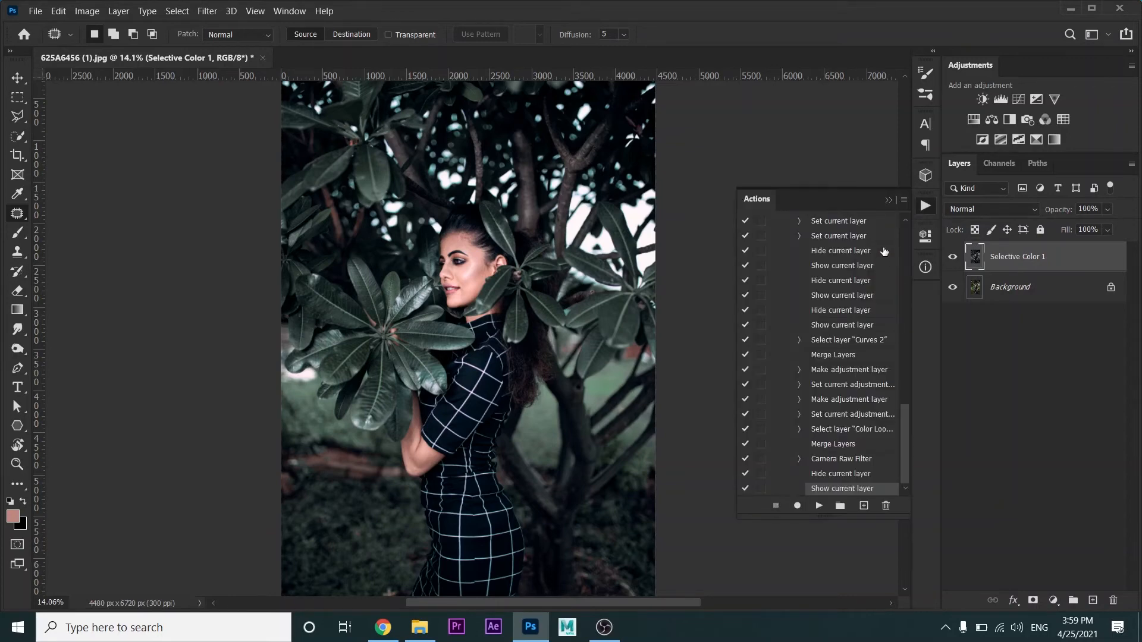
{"action": "left_click", "coordinate": [890, 200]}
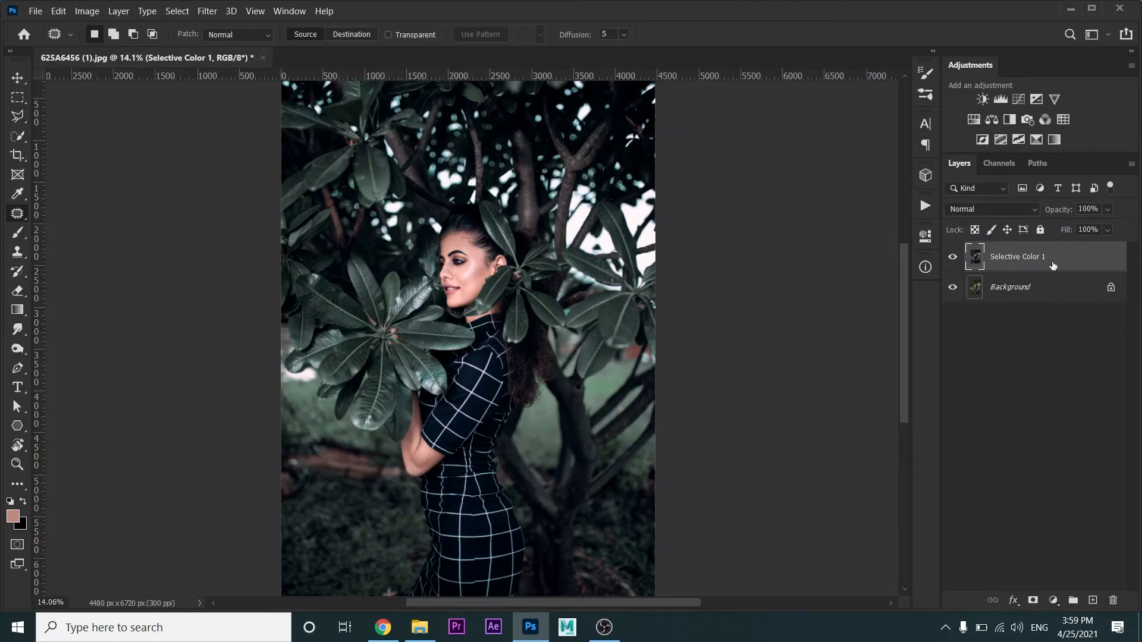
Duplicate the Selective Color 1 layer and patch the blemishes on the woman's cheek with clean skin
{"action": "key", "text": "ctrl+j"}
{"action": "scroll", "coordinate": [496, 259], "scroll_direction": "up", "scroll_amount": 10}
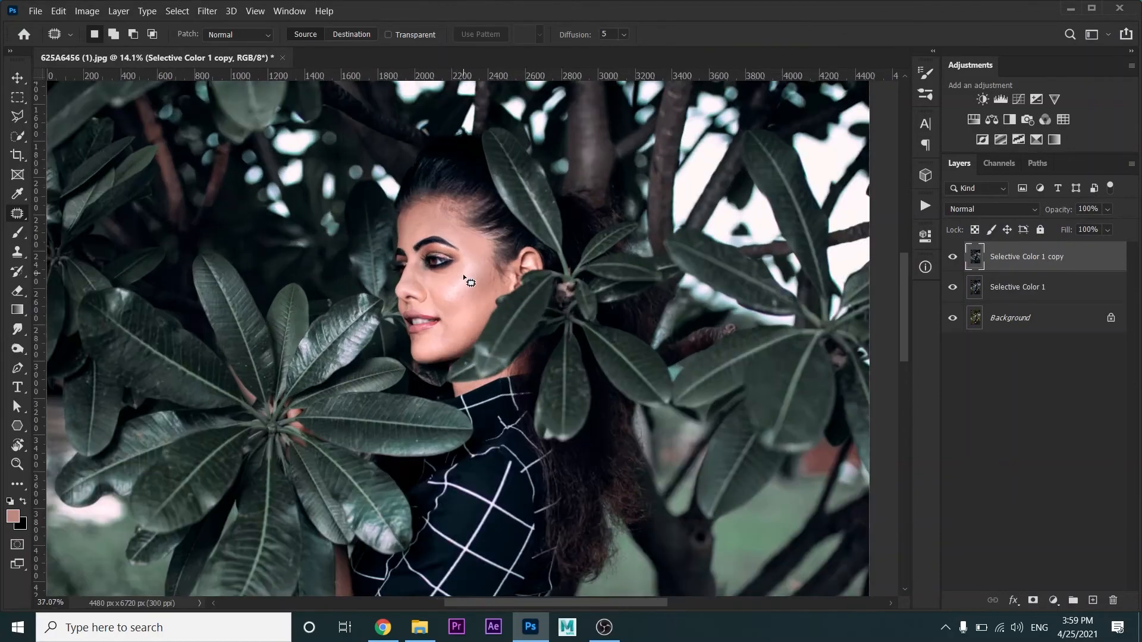
{"action": "scroll", "coordinate": [514, 232], "scroll_direction": "up", "scroll_amount": 3}
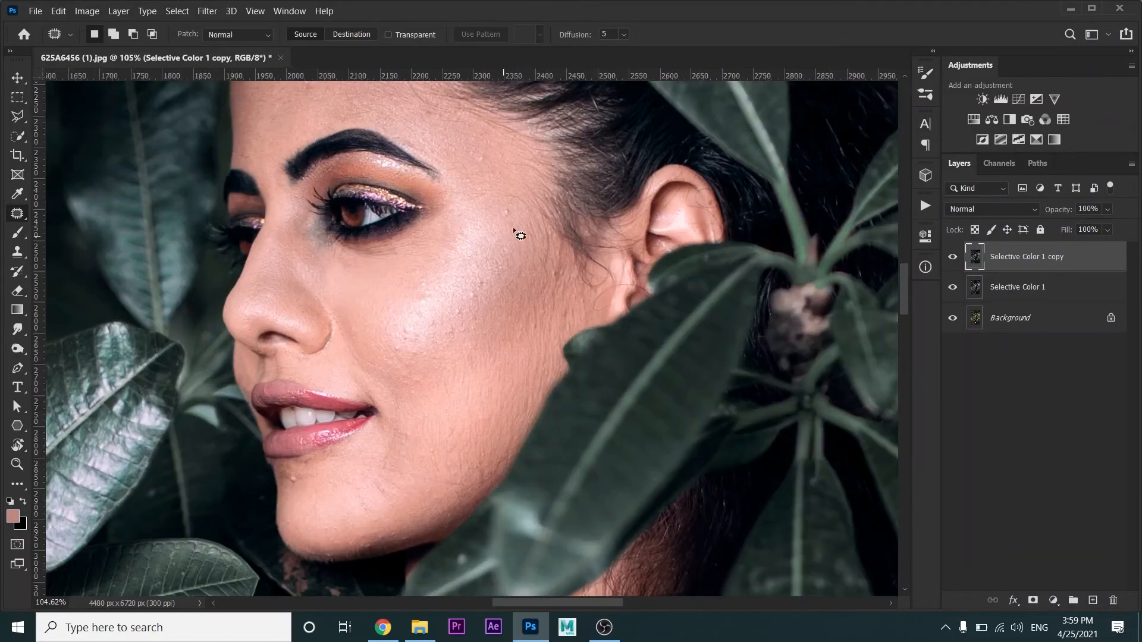
{"action": "left_click_drag", "start_coordinate": [506, 214], "coordinate": [506, 214]}
{"action": "mouse_move", "coordinate": [470, 294]}
{"action": "left_mouse_down"}
{"action": "mouse_move", "coordinate": [475, 280]}
{"action": "mouse_move", "coordinate": [423, 294]}
{"action": "mouse_move", "coordinate": [432, 288]}
{"action": "left_mouse_up"}
{"action": "scroll", "coordinate": [408, 327], "scroll_direction": "up", "scroll_amount": 3}
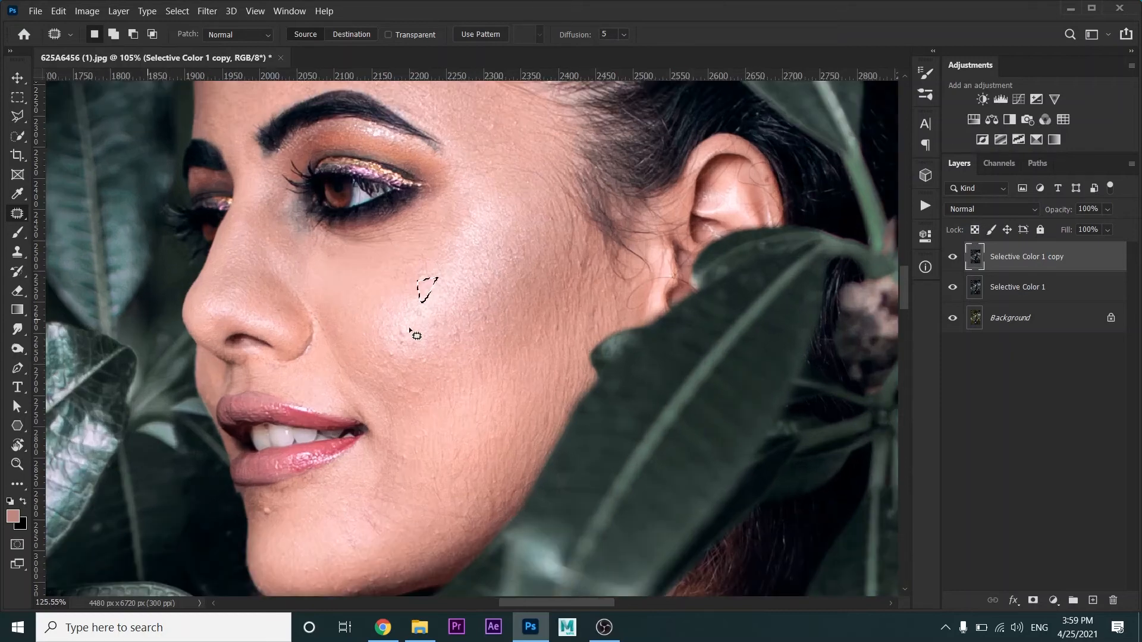
{"action": "mouse_move", "coordinate": [397, 361]}
{"action": "left_mouse_down"}
{"action": "mouse_move", "coordinate": [390, 352]}
{"action": "mouse_move", "coordinate": [397, 360]}
{"action": "mouse_move", "coordinate": [437, 289]}
{"action": "left_mouse_up"}
Patch the remaining small blemishes on the chin, temple and forehead, and clear the selection
{"action": "scroll", "coordinate": [488, 312], "scroll_direction": "down", "scroll_amount": 3}
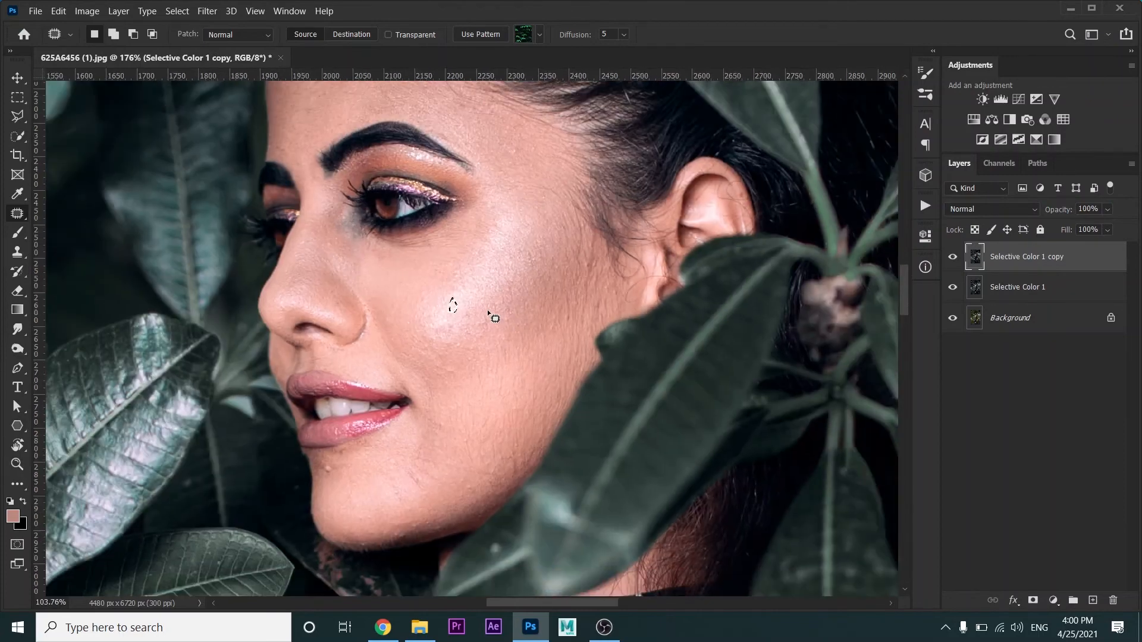
{"action": "scroll", "coordinate": [330, 470], "scroll_direction": "up", "scroll_amount": 2}
{"action": "mouse_move", "coordinate": [314, 474]}
{"action": "left_mouse_down"}
{"action": "mouse_move", "coordinate": [317, 463]}
{"action": "mouse_move", "coordinate": [331, 481]}
{"action": "left_mouse_up"}
{"action": "scroll", "coordinate": [404, 484], "scroll_direction": "down", "scroll_amount": 3}
{"action": "left_click_drag", "start_coordinate": [536, 152], "coordinate": [535, 170]}
{"action": "scroll", "coordinate": [534, 170], "scroll_direction": "down", "scroll_amount": 1}
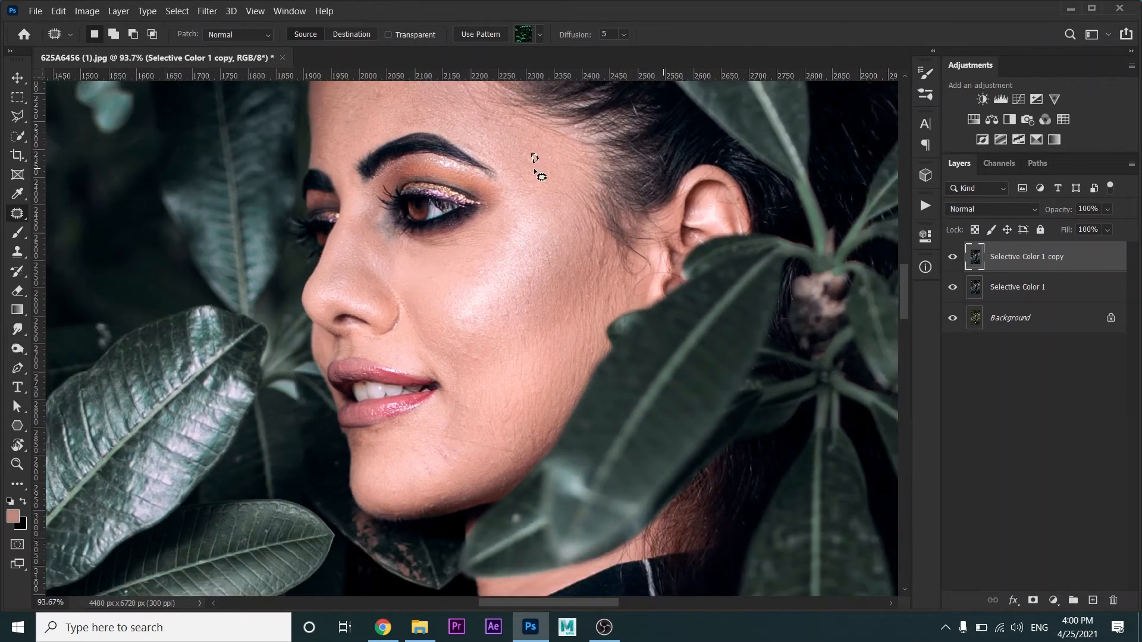
{"action": "left_click_drag", "start_coordinate": [524, 249], "coordinate": [519, 264]}
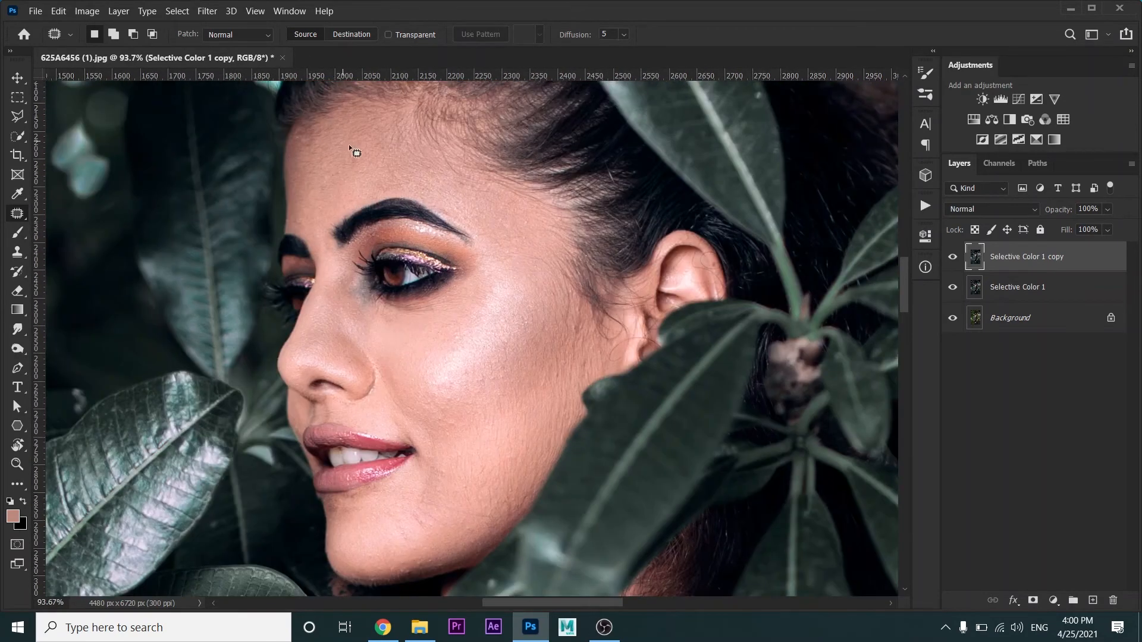
{"action": "left_click_drag", "start_coordinate": [359, 152], "coordinate": [364, 146]}
{"action": "key", "text": "ctrl+d"}
Create a second copy of the retouched layer with a black mask and paint white over the facial skin
{"action": "key", "text": "ctrl+j"}
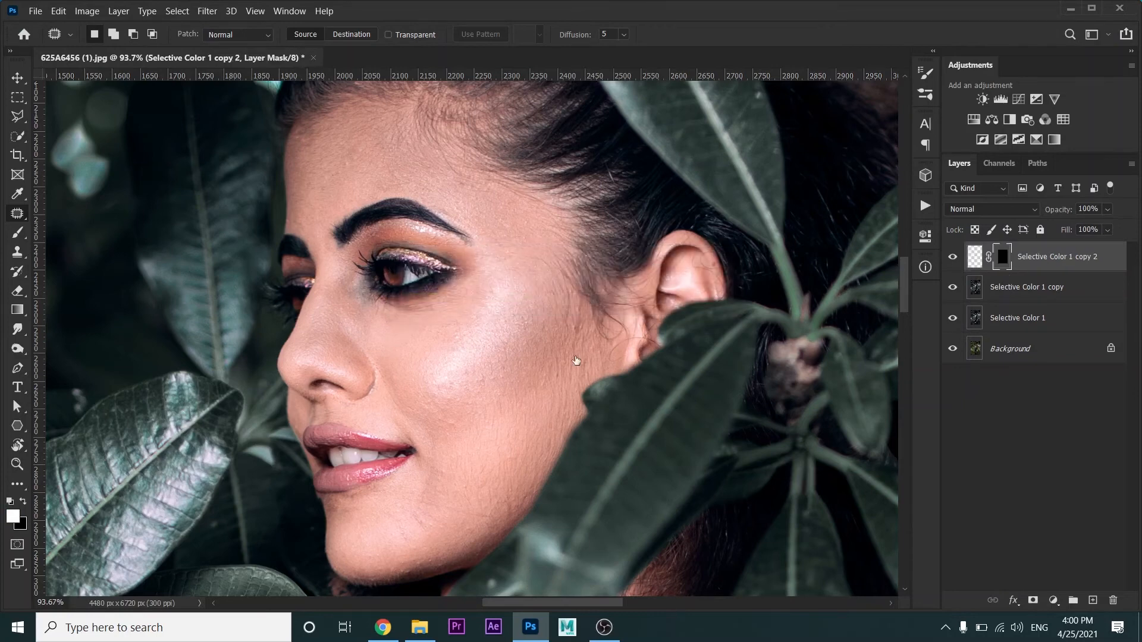
{"action": "key", "text": "b"}
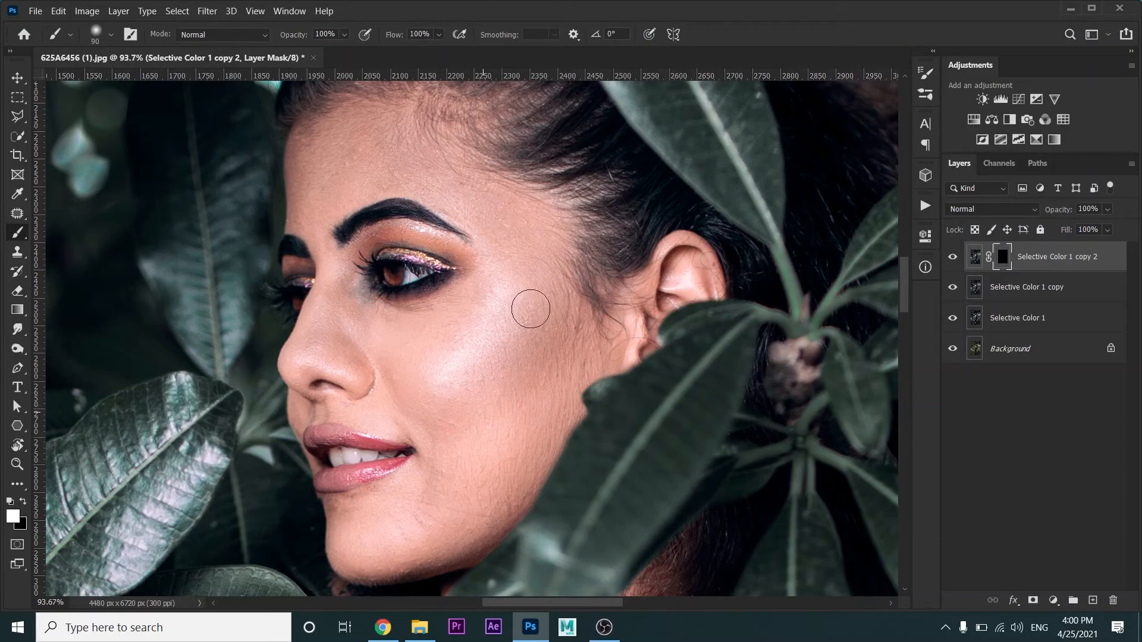
{"action": "key", "text": "bracketright"}
{"action": "key", "text": "bracketright"}
{"action": "key", "text": "bracketright"}
{"action": "left_click_drag", "start_coordinate": [436, 384], "coordinate": [459, 360]}
{"action": "key", "text": "bracketleft"}
{"action": "key", "text": "bracketleft"}
{"action": "key", "text": "bracketleft"}
{"action": "key", "text": "bracketleft"}
{"action": "key", "text": "bracketleft"}
{"action": "key", "text": "bracketleft"}
{"action": "scroll", "coordinate": [470, 360], "scroll_direction": "up", "scroll_amount": 3}
{"action": "scroll", "coordinate": [473, 361], "scroll_direction": "up", "scroll_amount": 2}
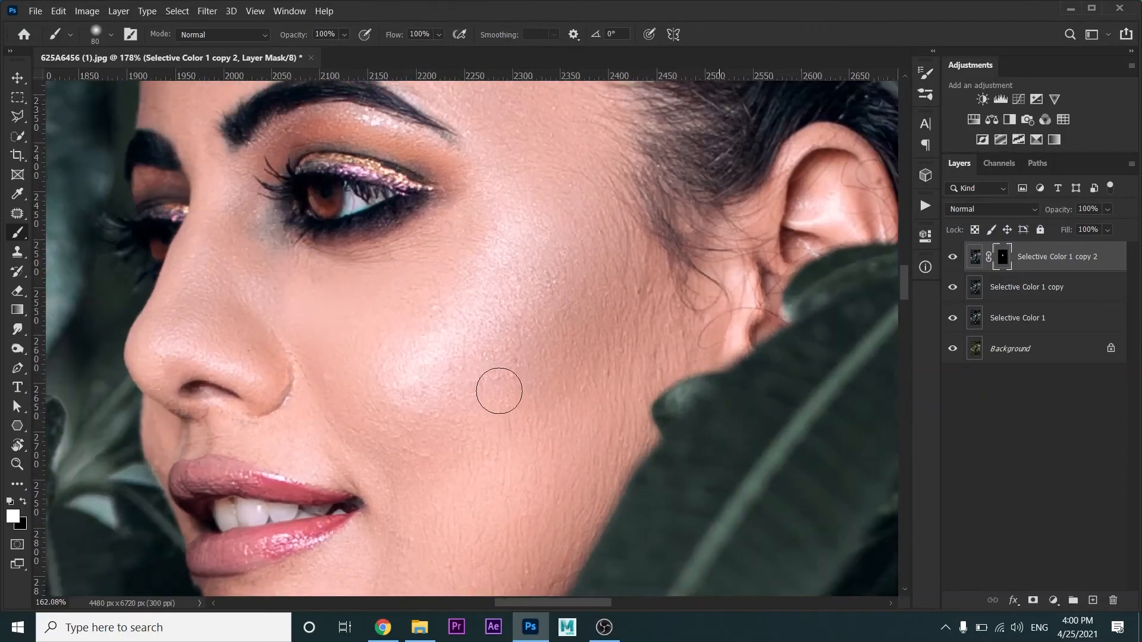
Stamp all visible layers into a new top layer and duplicate it twice
{"action": "key", "text": "ctrl+alt+shift+e"}
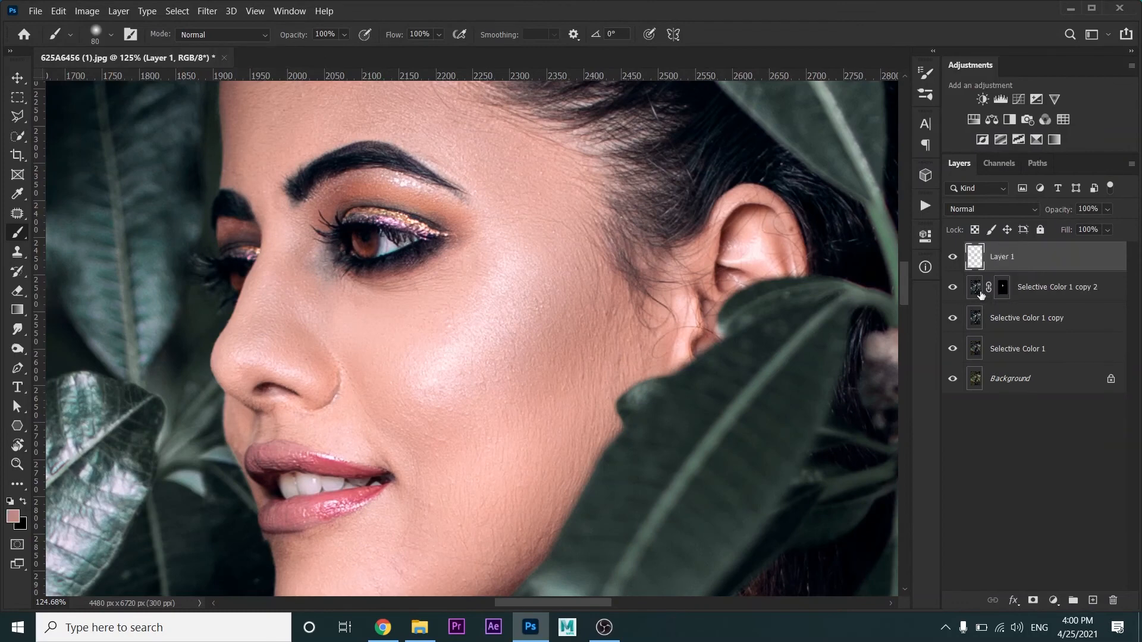
{"action": "key", "text": "ctrl+j"}
{"action": "key", "text": "ctrl+j"}
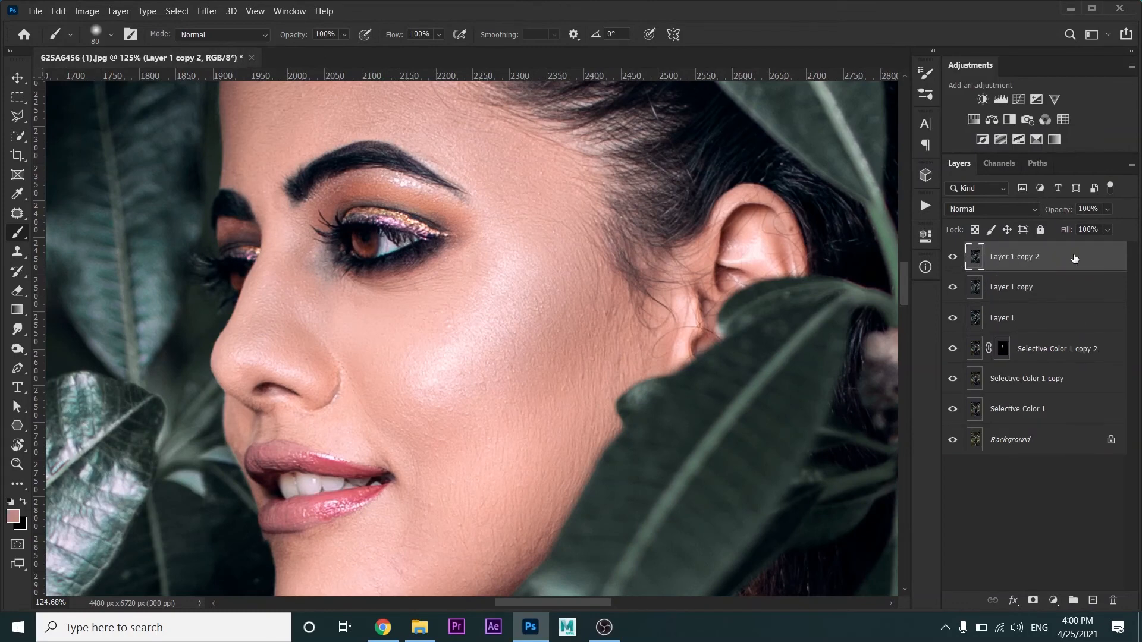
Hide Layer 1 copy 2 and apply a Gaussian Blur with a radius of 4 pixels to Layer 1 copy
{"action": "left_click", "coordinate": [952, 256]}
{"action": "left_click", "coordinate": [1011, 287]}
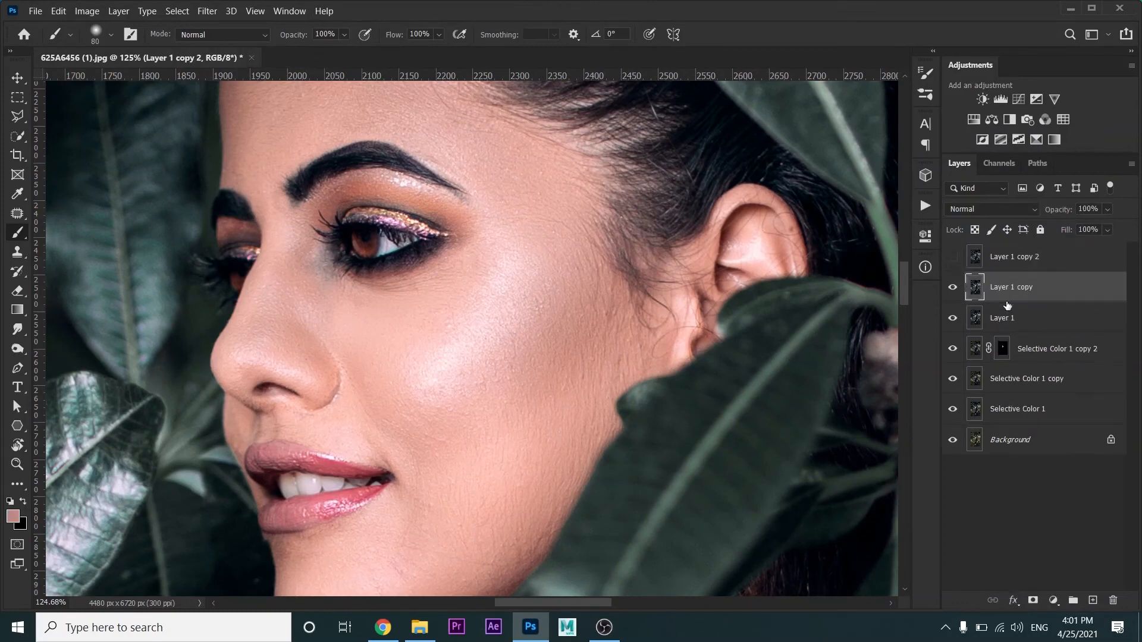
{"action": "left_click", "coordinate": [207, 11]}
{"action": "mouse_move", "coordinate": [250, 169]}
{"action": "left_click", "coordinate": [452, 223]}
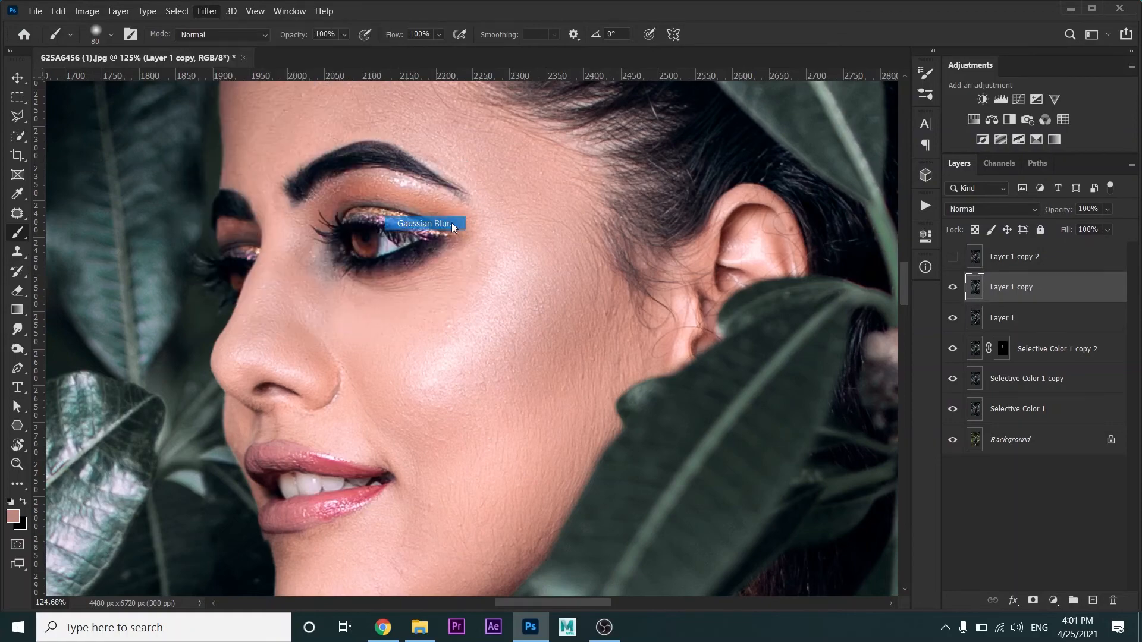
{"action": "type", "text": "4"}
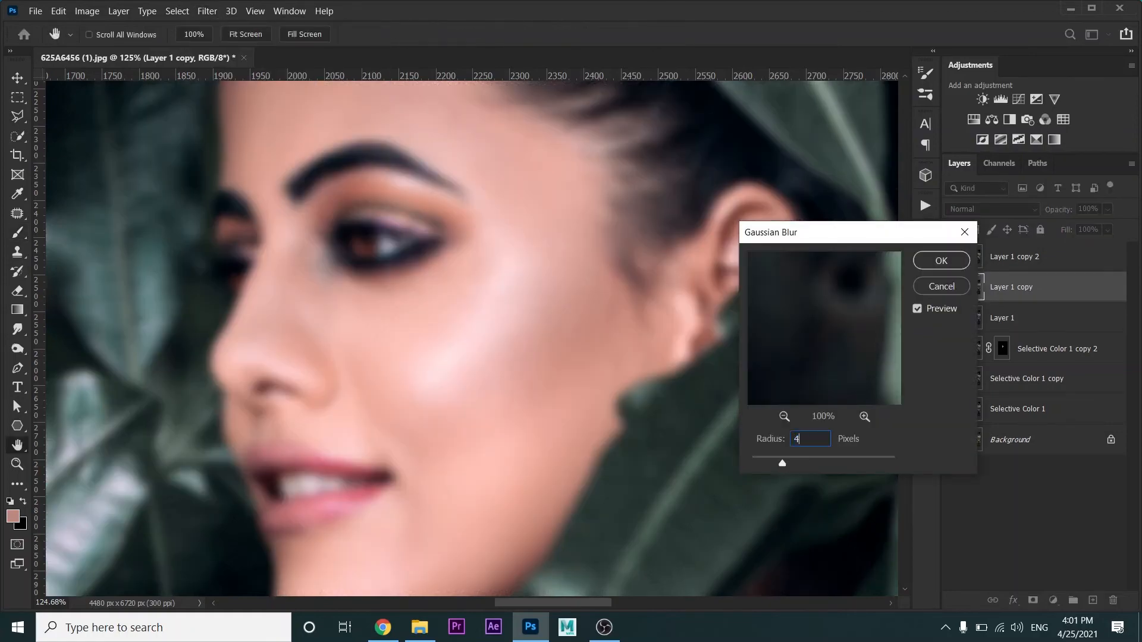
{"action": "key", "text": "Return"}
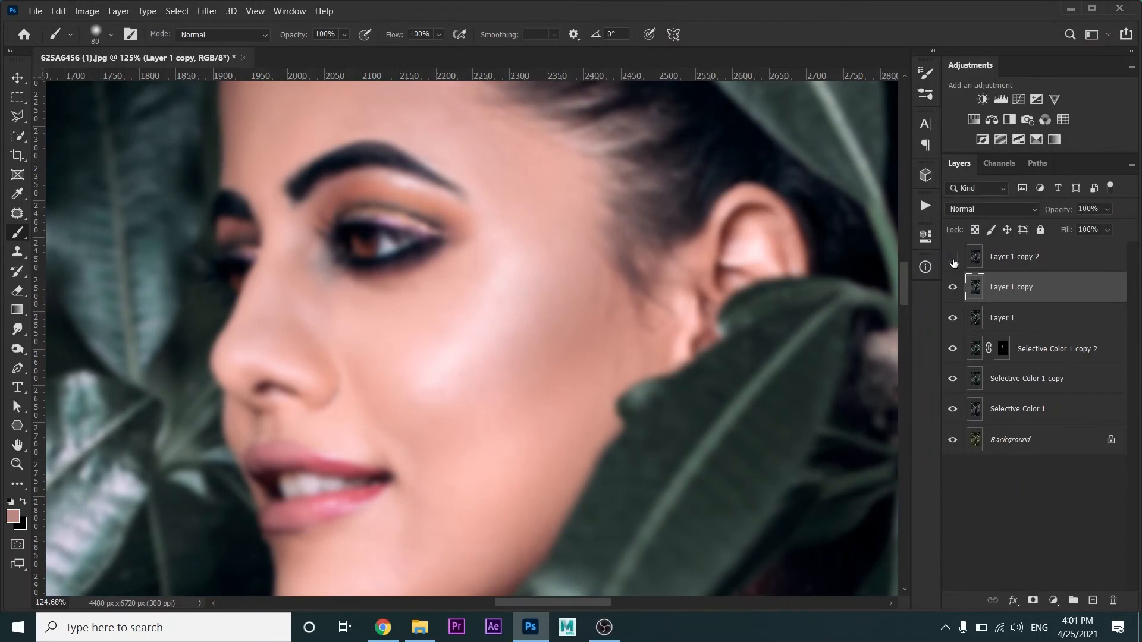
Show Layer 1 copy 2 again and convert the blurred Layer 1 copy to a smart object
{"action": "left_click", "coordinate": [952, 256]}
{"action": "right_click", "coordinate": [1019, 287]}
{"action": "left_click", "coordinate": [886, 192]}
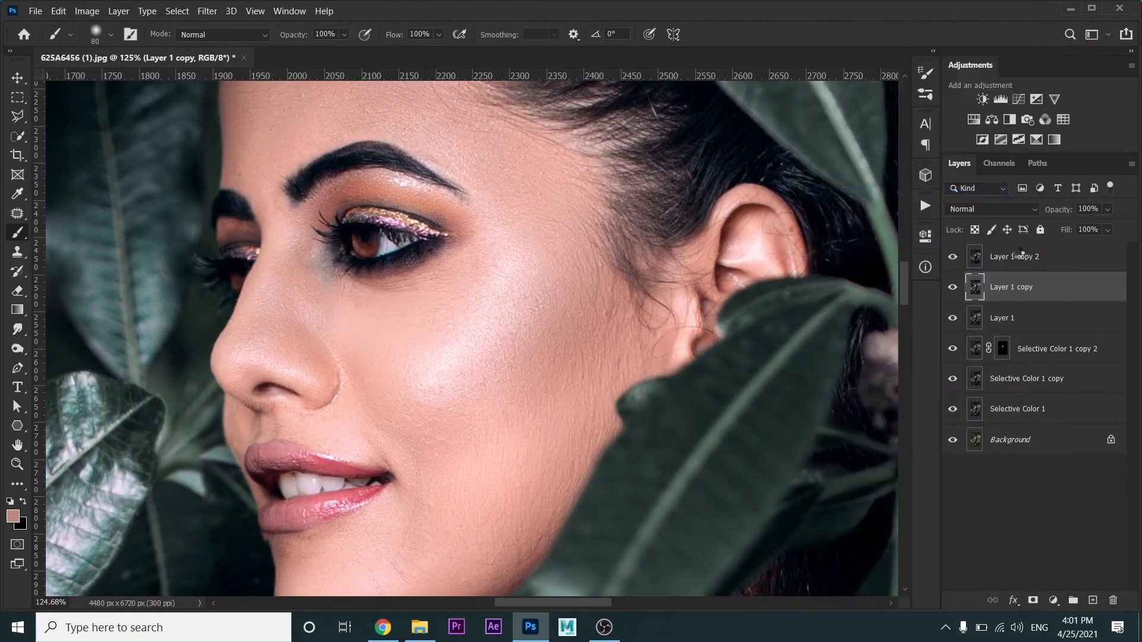
Use Apply Image on Layer 1 copy 2 with Layer 1 copy as the source layer and Subtract blending
{"action": "left_click", "coordinate": [1018, 256]}
{"action": "left_click", "coordinate": [86, 11]}
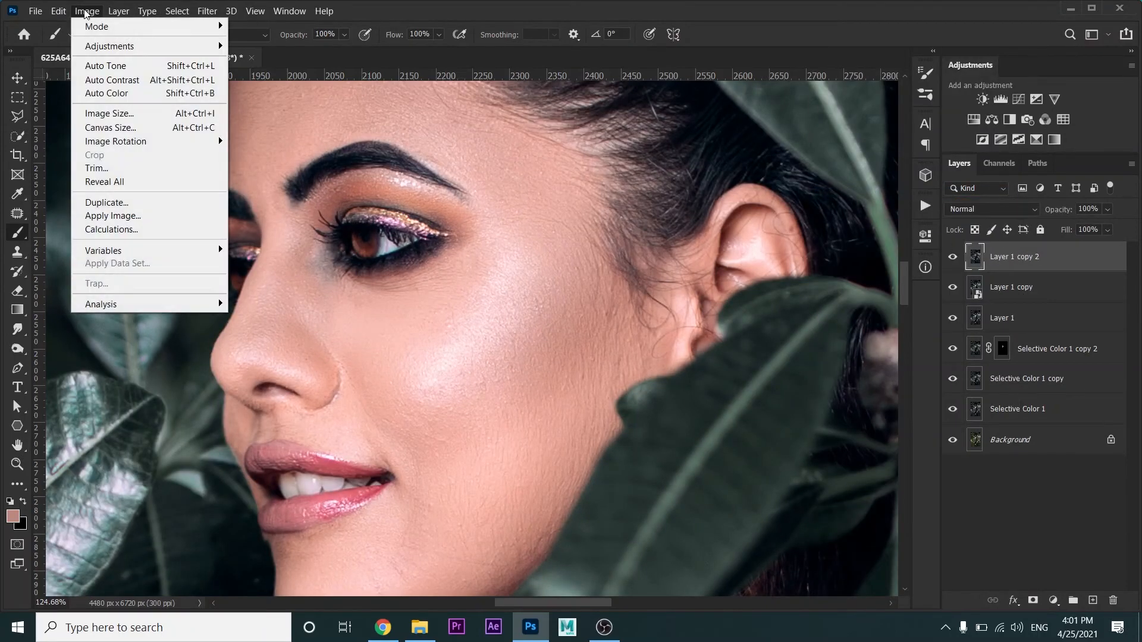
{"action": "left_click", "coordinate": [113, 215]}
{"action": "left_click", "coordinate": [203, 159]}
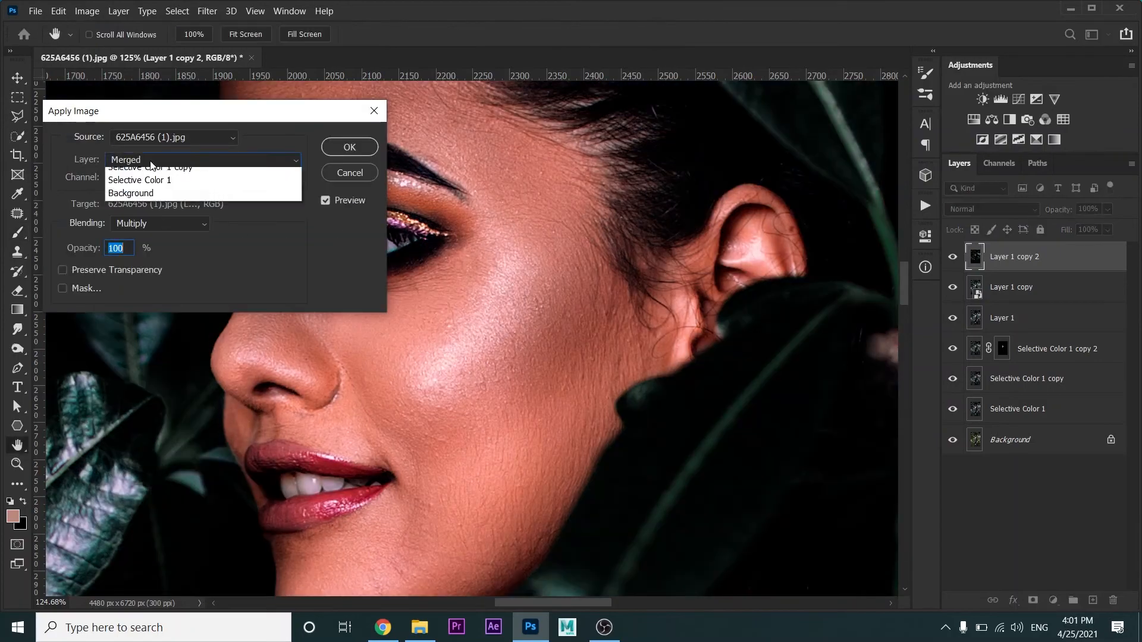
{"action": "left_click", "coordinate": [152, 213]}
{"action": "left_click", "coordinate": [159, 223]}
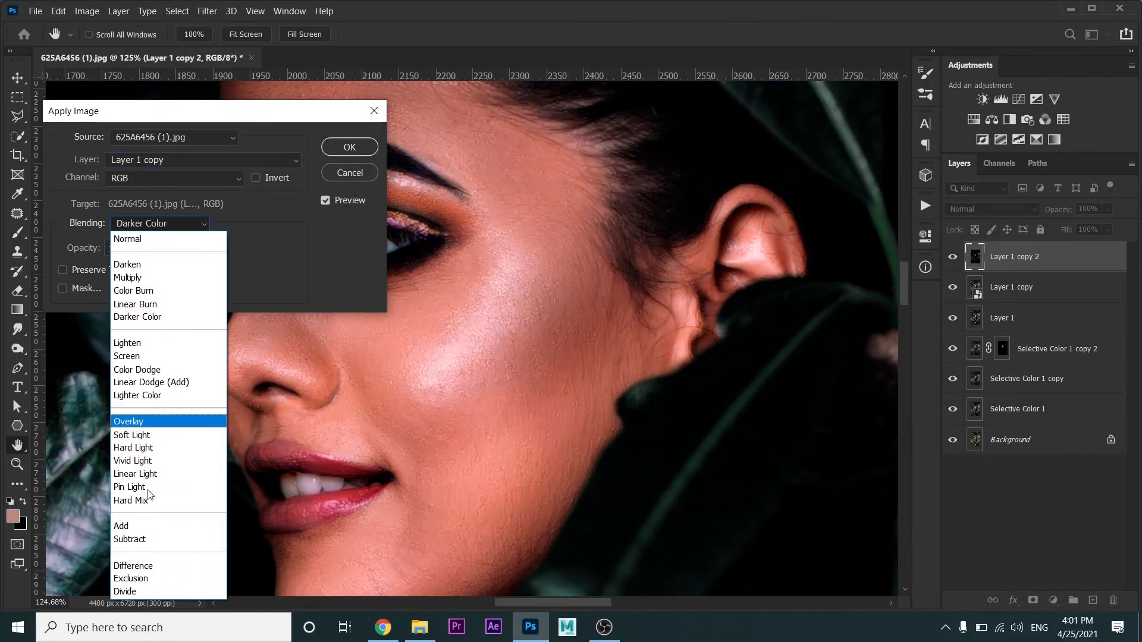
{"action": "left_click", "coordinate": [144, 545]}
{"action": "left_click", "coordinate": [349, 148]}
{"action": "key", "text": "b"}
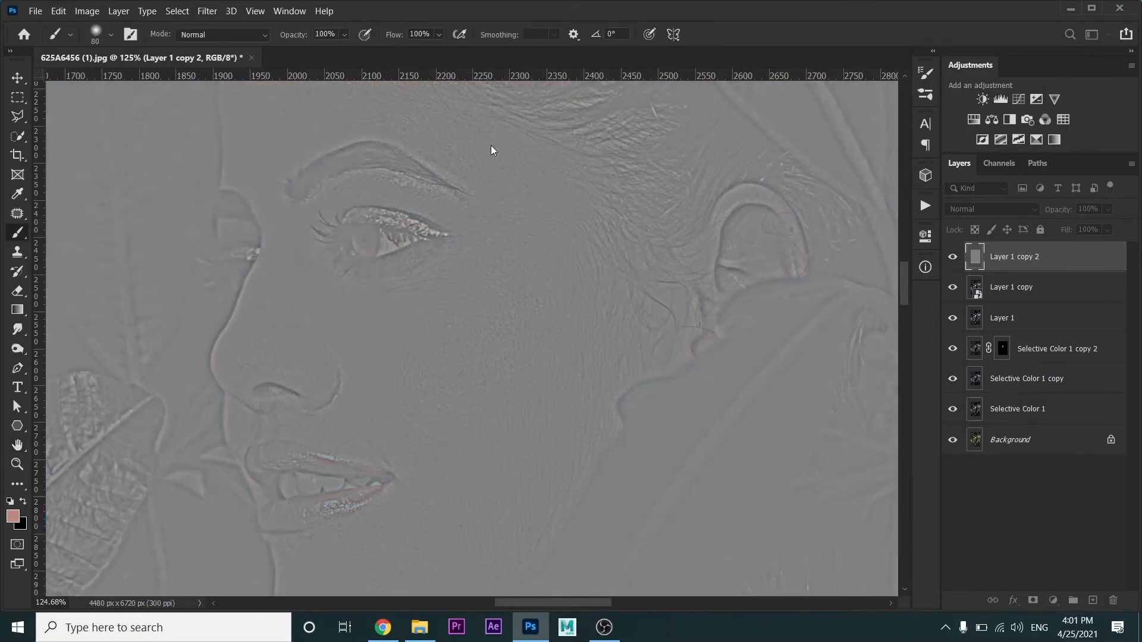
Set the blend mode of the texture layer, Layer 1 copy 2, to Linear Light
{"action": "left_click", "coordinate": [1022, 288]}
{"action": "right_click", "coordinate": [1030, 286]}
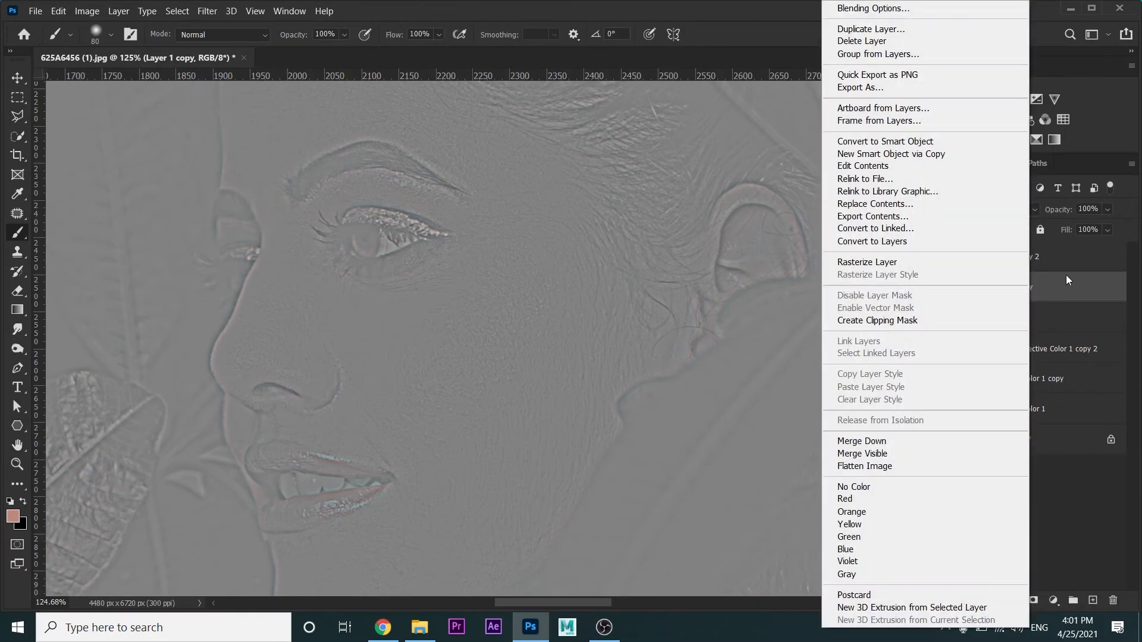
{"action": "key", "text": "Escape"}
{"action": "left_click", "coordinate": [1048, 265]}
{"action": "left_click", "coordinate": [1001, 208]}
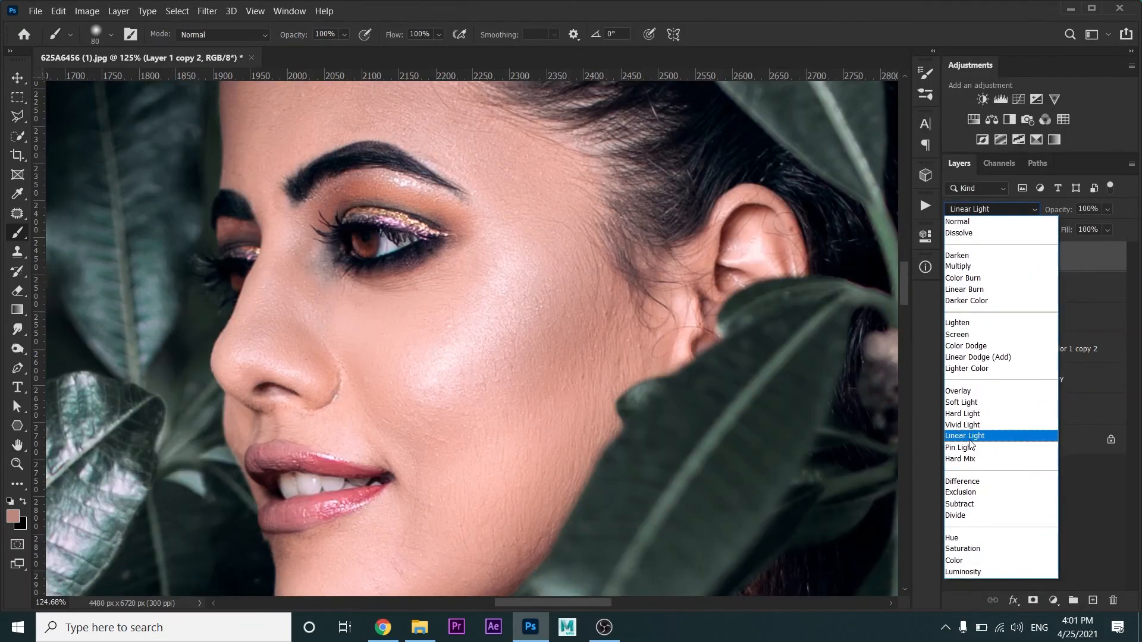
{"action": "left_click", "coordinate": [969, 440]}
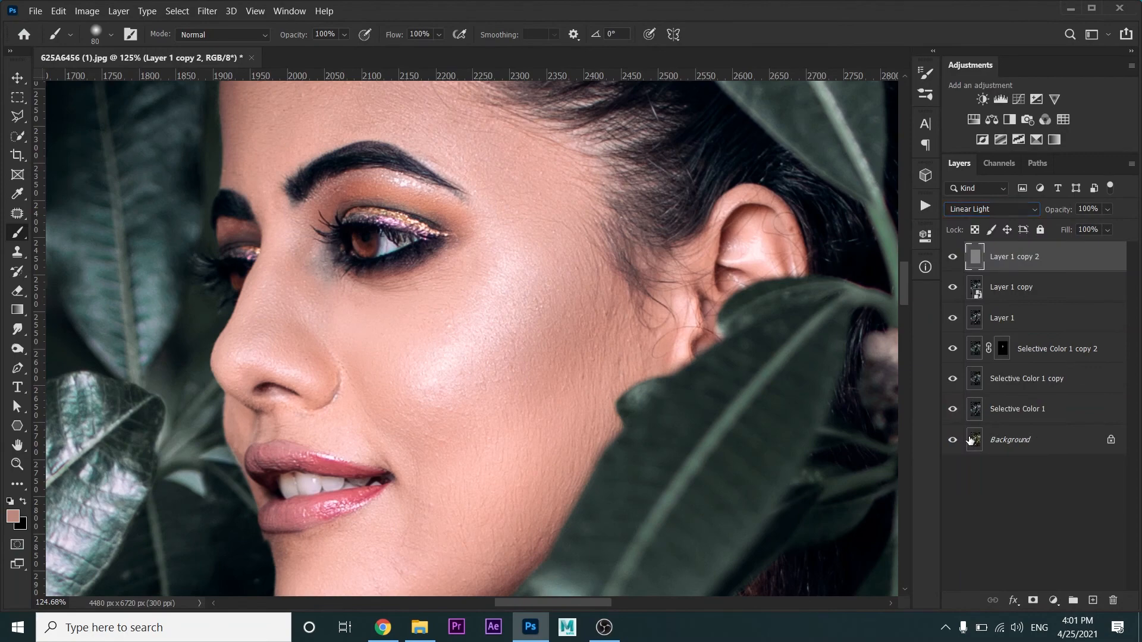
Duplicate the Layer 1 copy smart object and apply a Gaussian Blur with a radius of 5 pixels to the duplicate
{"action": "left_click", "coordinate": [1042, 285]}
{"action": "left_click_drag", "start_coordinate": [1041, 287], "coordinate": [1093, 600]}
{"action": "right_click", "coordinate": [1031, 291]}
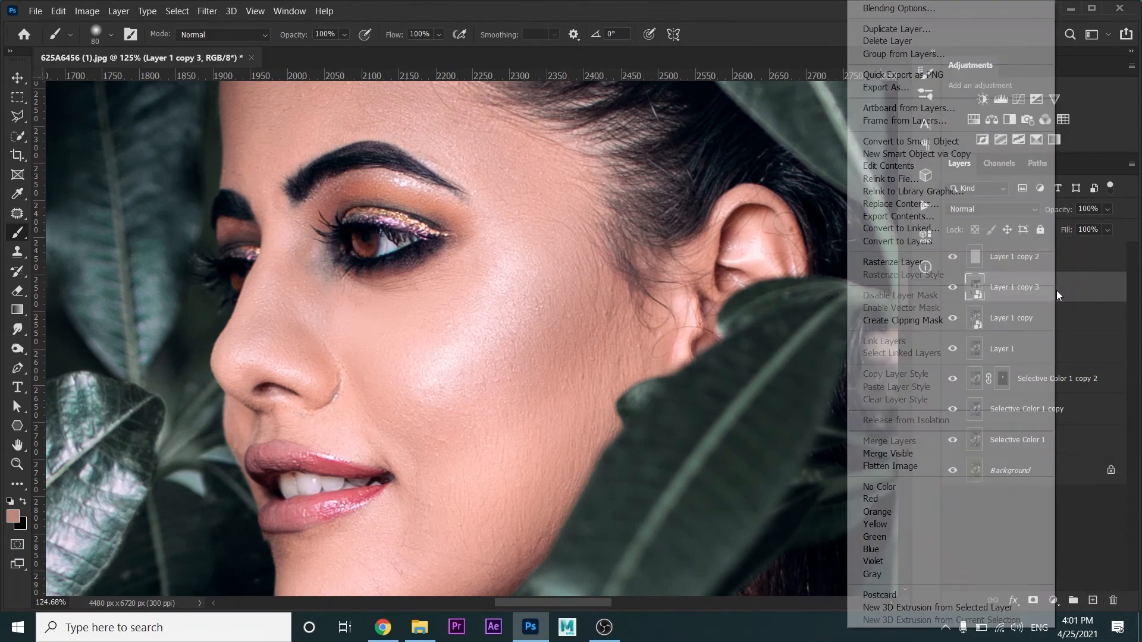
{"action": "left_click", "coordinate": [211, 8]}
{"action": "left_click", "coordinate": [210, 10]}
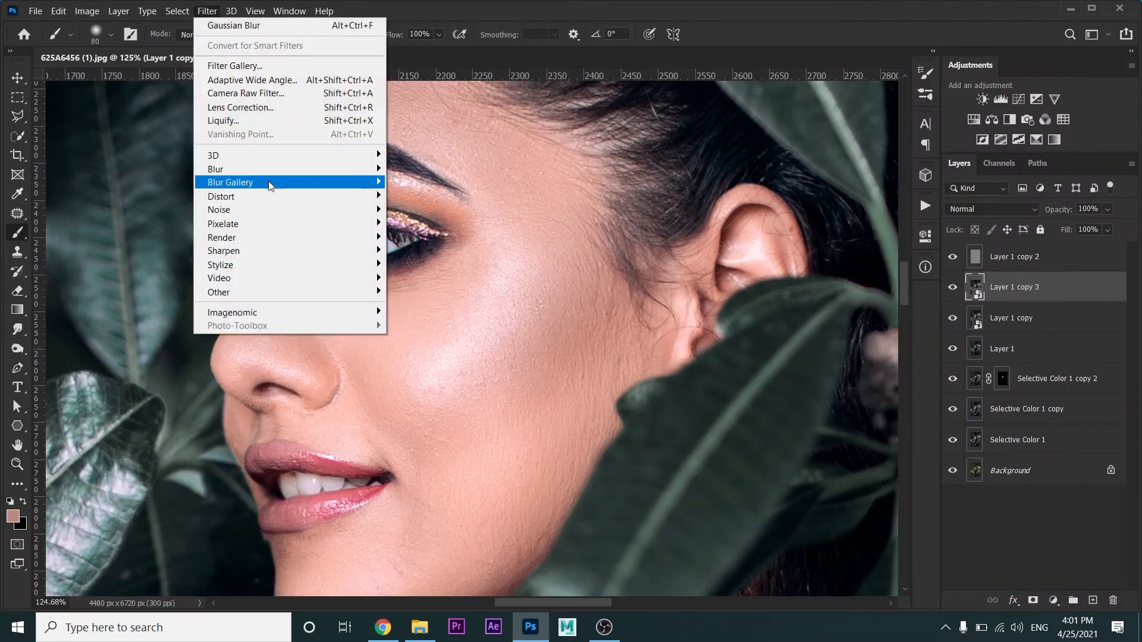
{"action": "mouse_move", "coordinate": [238, 169]}
{"action": "left_click", "coordinate": [421, 224]}
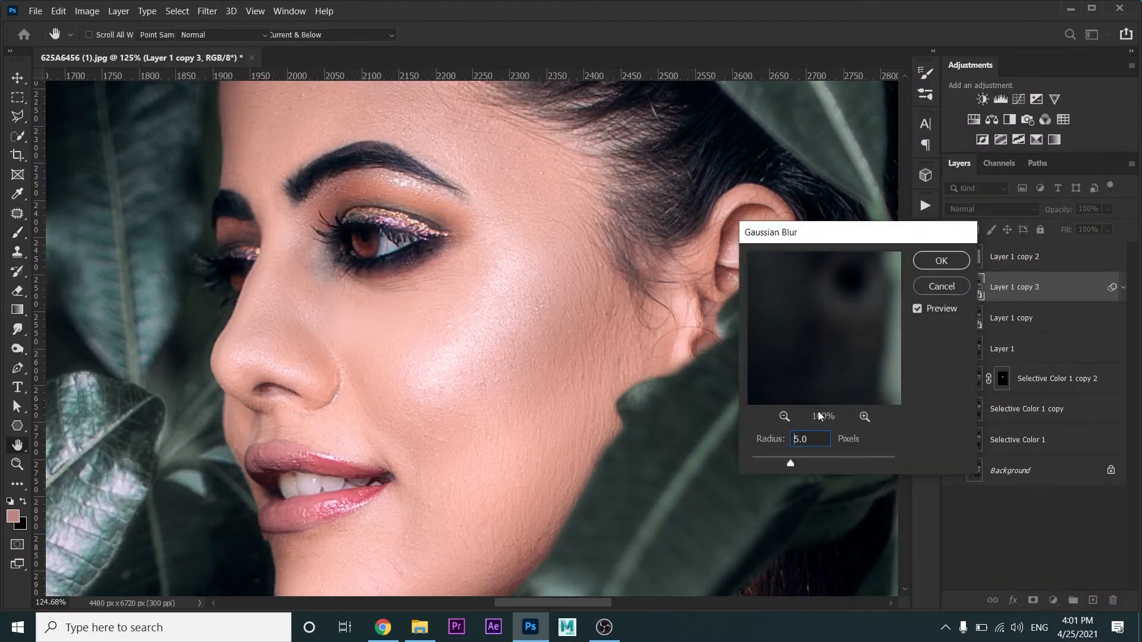
{"action": "key", "text": "Return"}
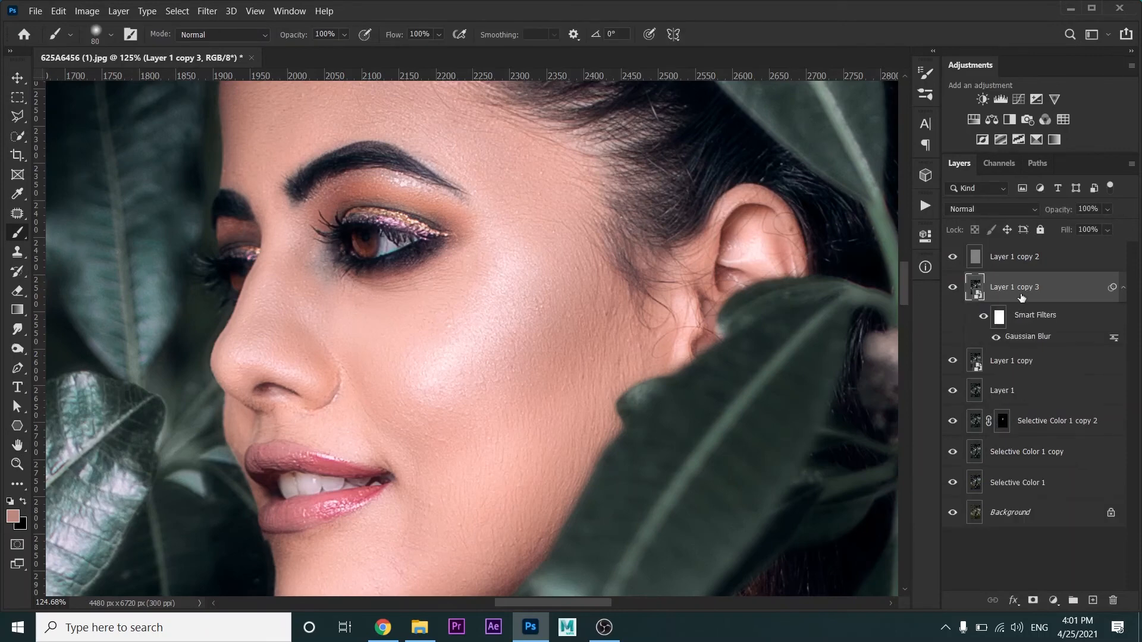
Group the top three frequency separation layers under a black mask and paint white on the mask over the facial skin
{"action": "left_click", "coordinate": [1011, 367]}
{"action": "left_click", "coordinate": [1019, 265], "text": "ctrl"}
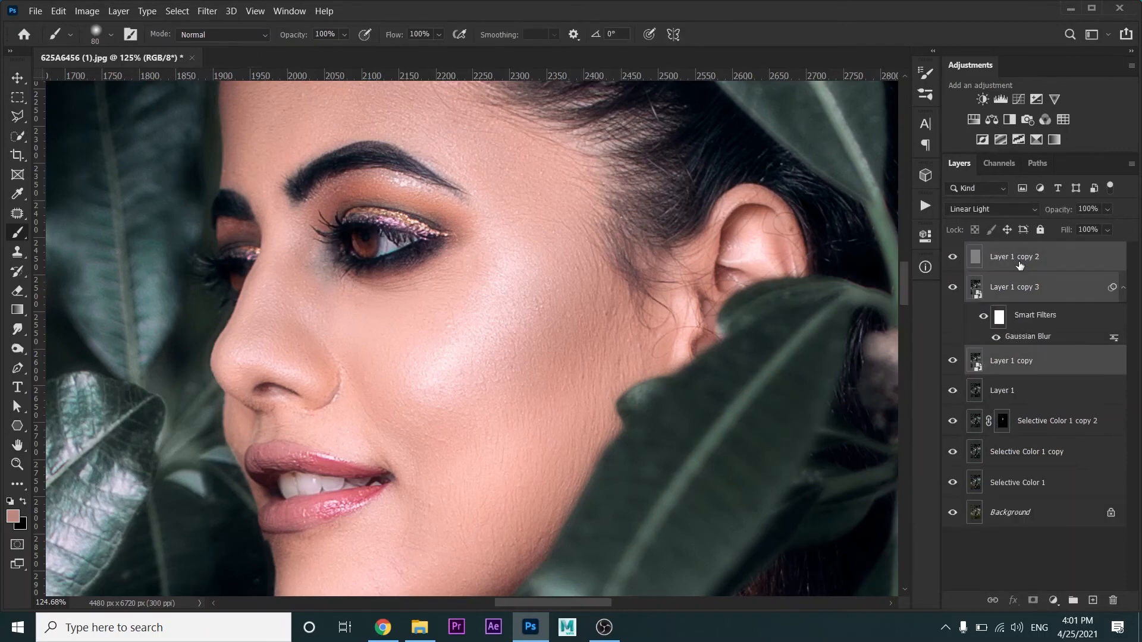
{"action": "key", "text": "ctrl+g"}
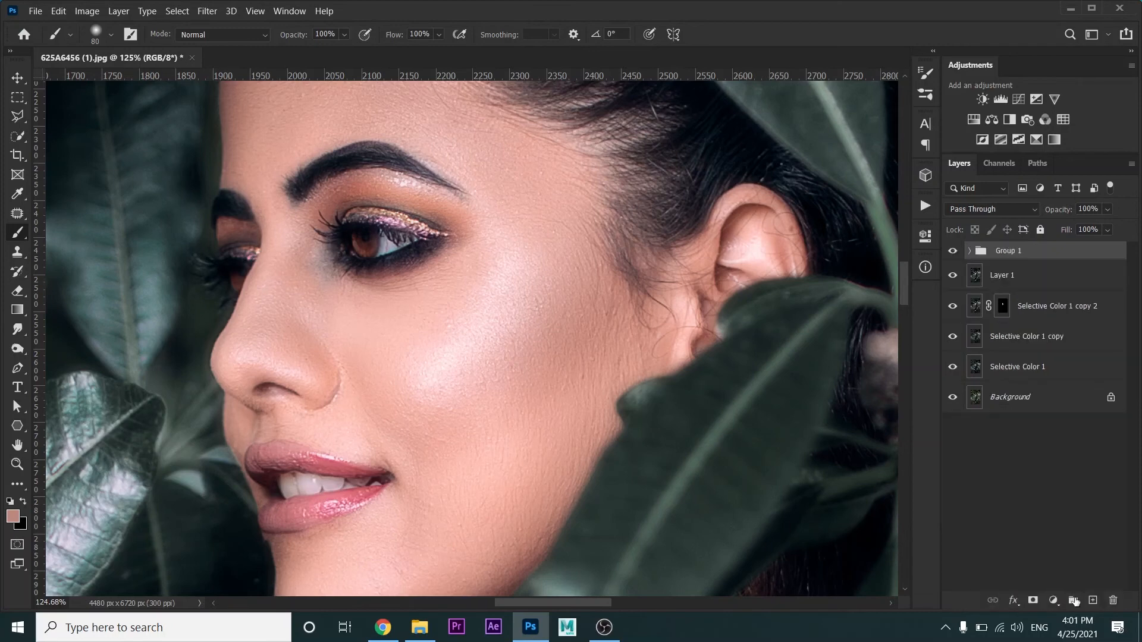
{"action": "left_click", "coordinate": [1035, 602]}
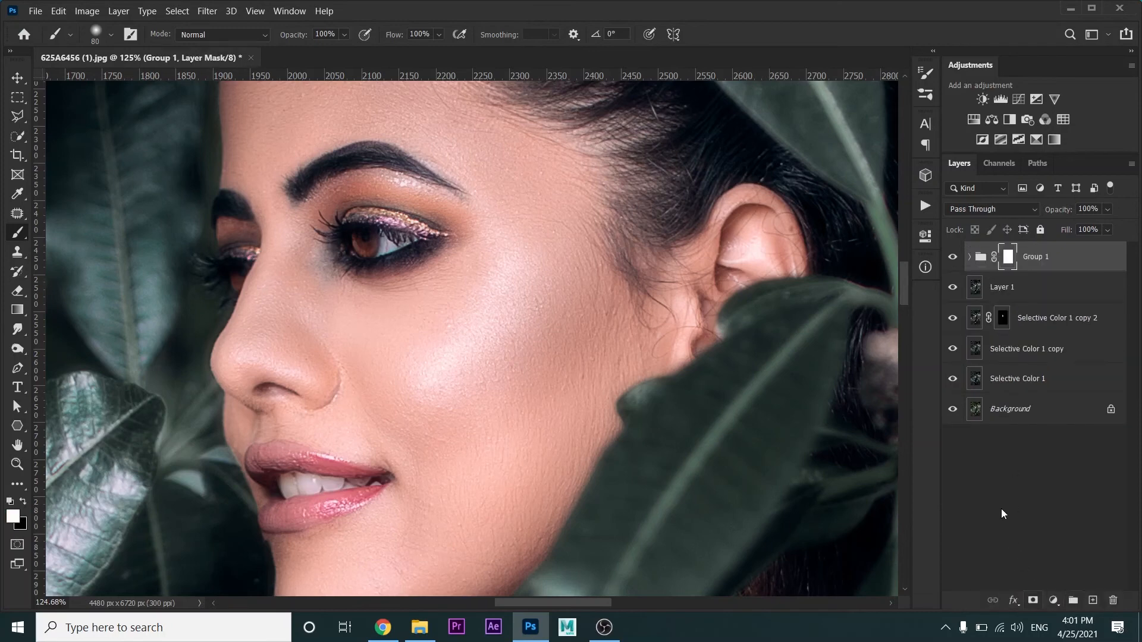
{"action": "key", "text": "ctrl+i"}
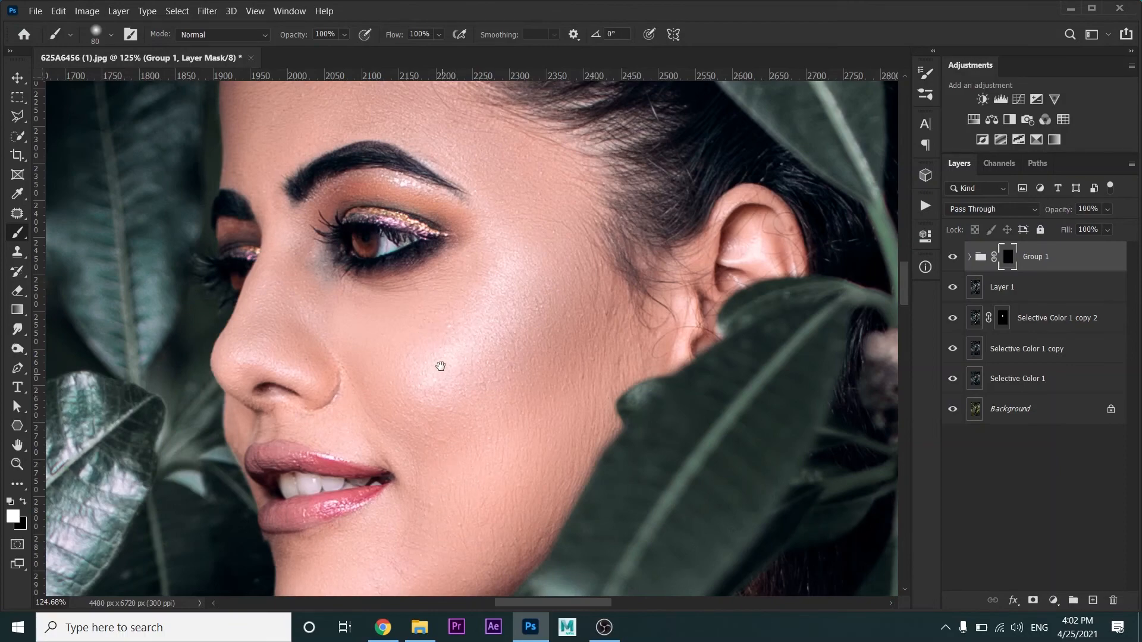
{"action": "left_click_drag", "start_coordinate": [441, 366], "coordinate": [430, 265]}
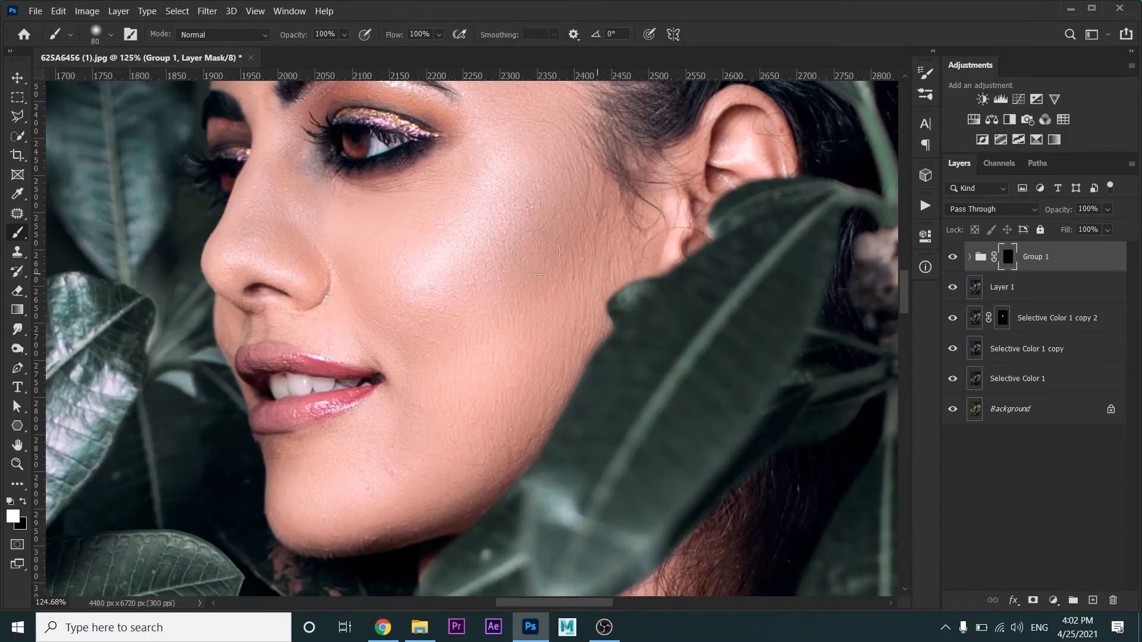
{"action": "left_click_drag", "start_coordinate": [537, 253], "coordinate": [581, 413]}
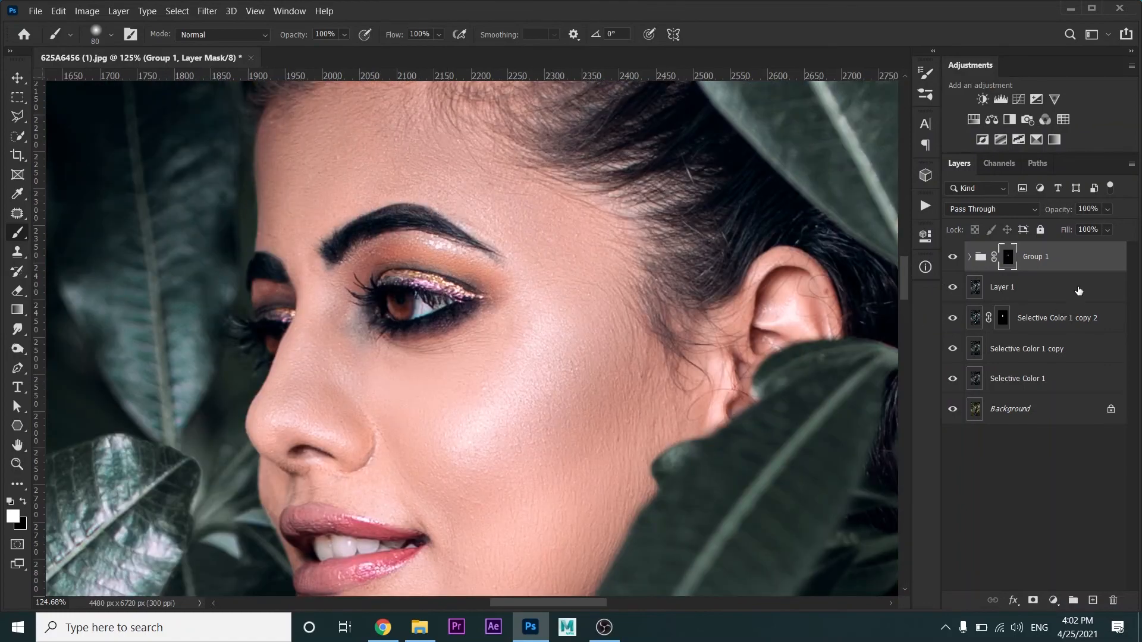
Merge the masked group and all other layers above the Background into a single layer
{"action": "left_click", "coordinate": [1041, 372], "text": "shift"}
{"action": "right_click", "coordinate": [1041, 372]}
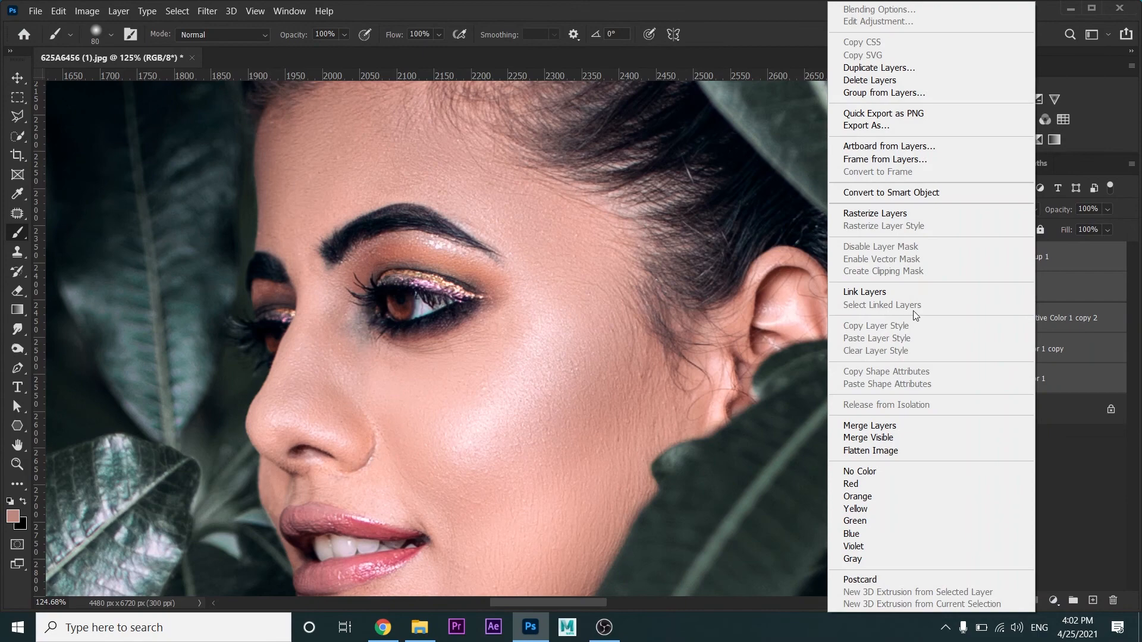
{"action": "left_click", "coordinate": [885, 426]}
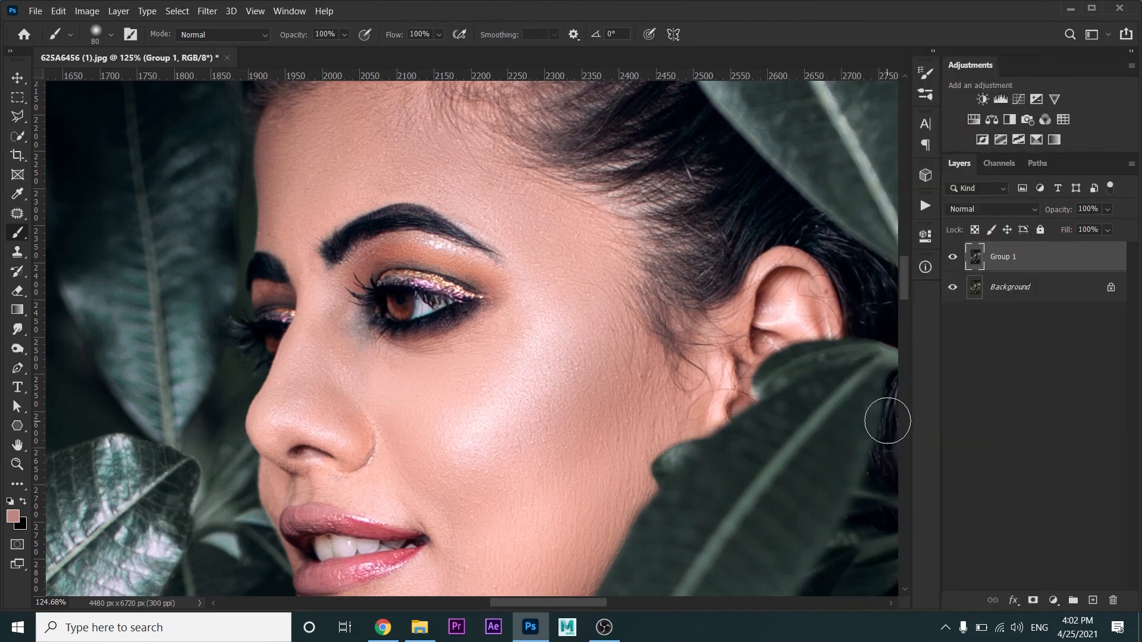
Create a copy of the merged layer with a black mask and paint white over the face, enlarging the brush to 150 pixels
{"action": "key", "text": "ctrl+j"}
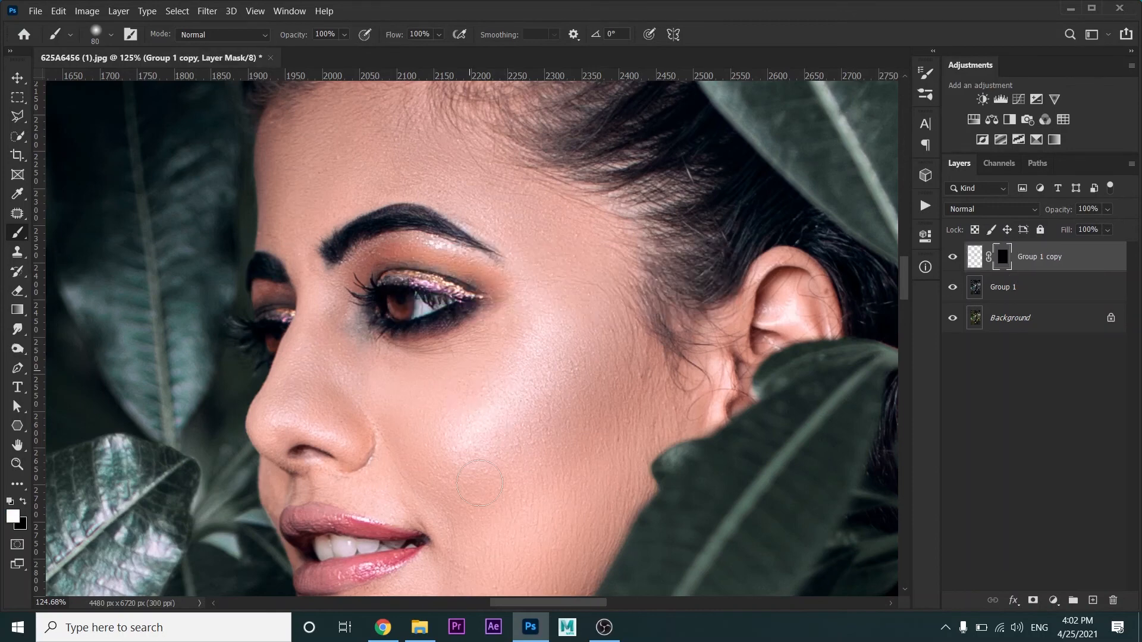
{"action": "key", "text": "bracketright"}
{"action": "scroll", "coordinate": [507, 458], "scroll_direction": "down", "scroll_amount": 2}
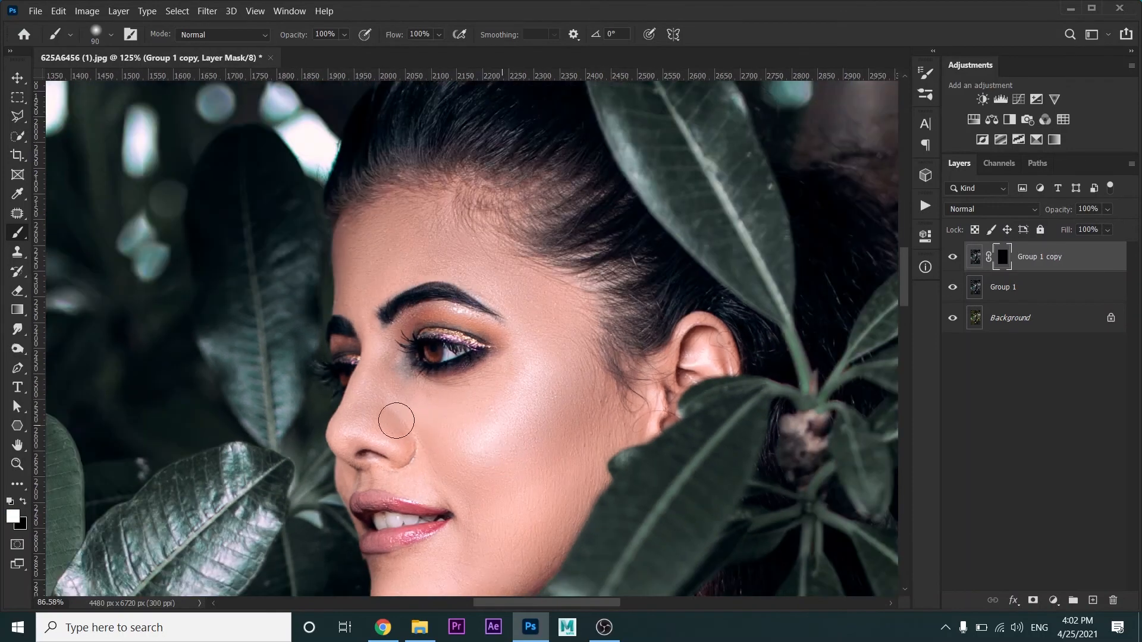
{"action": "key", "text": "bracketright"}
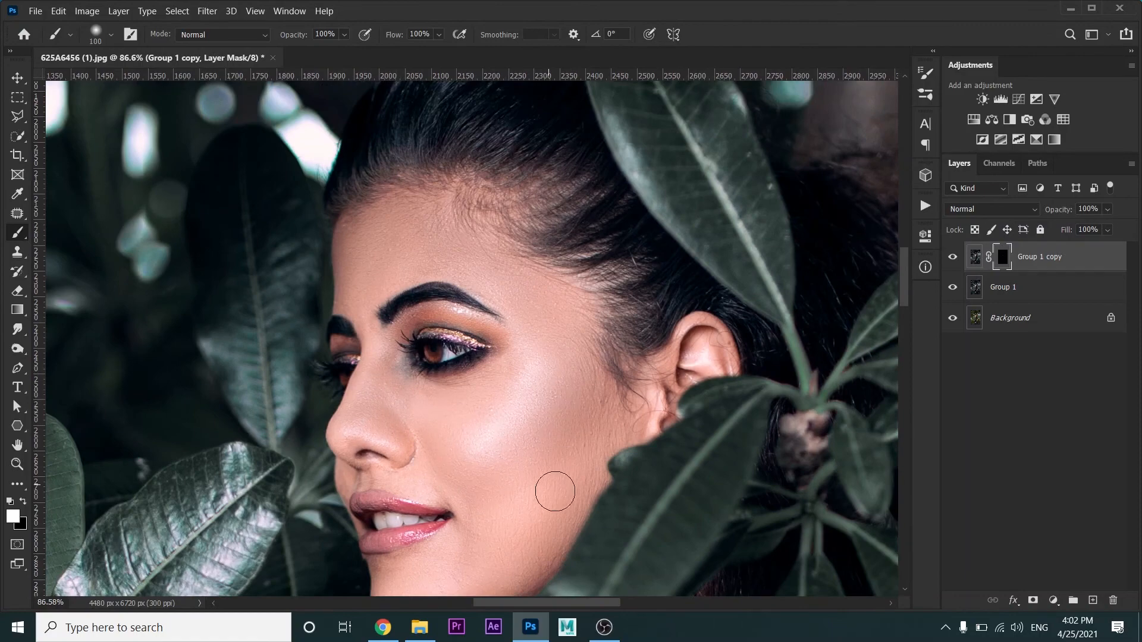
{"action": "key", "text": "space"}
{"action": "left_click_drag", "start_coordinate": [572, 369], "coordinate": [601, 256]}
{"action": "key", "text": "bracketright"}
{"action": "key", "text": "bracketright"}
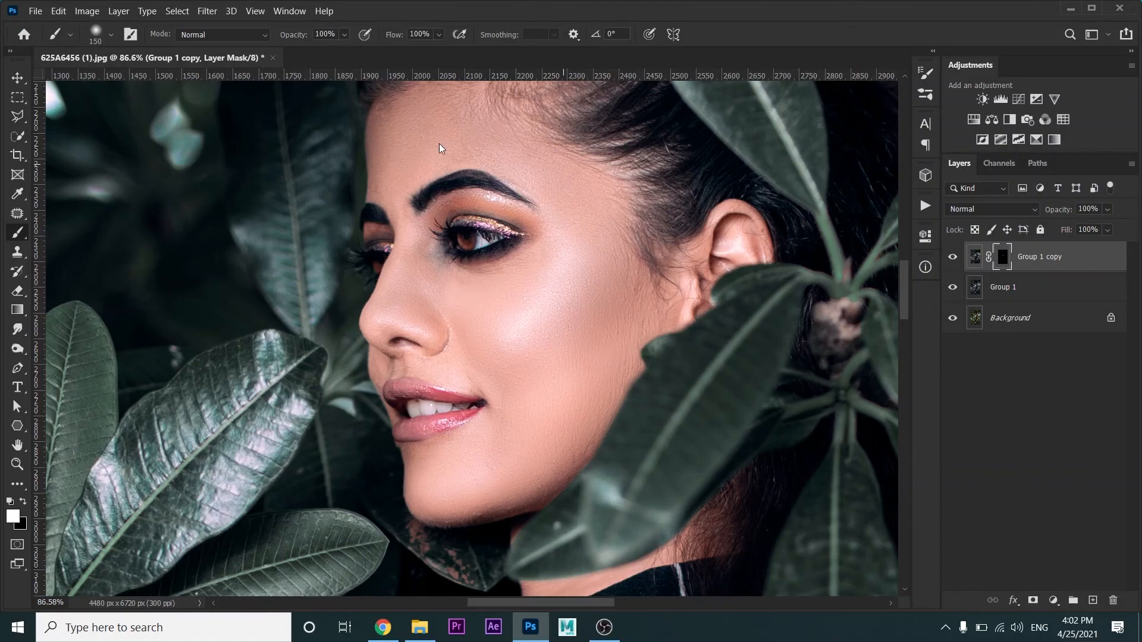
Stamp all visible layers into a new top layer and blend the cheek skin with a large Mixer Brush
{"action": "key", "text": "ctrl+alt+shift+e"}
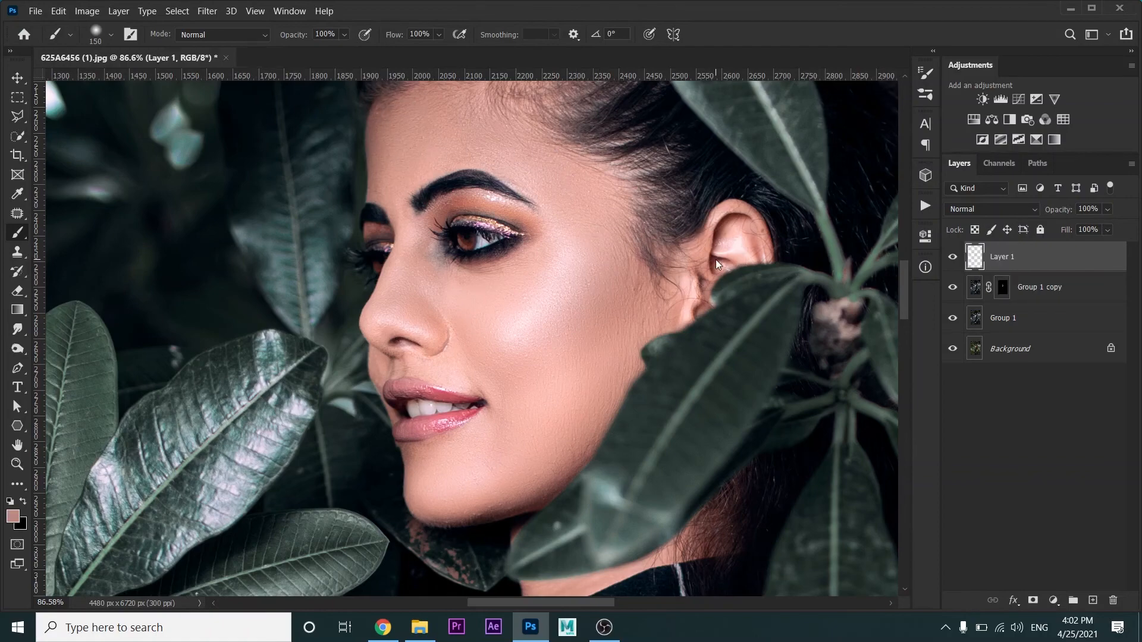
{"action": "scroll", "coordinate": [569, 286], "scroll_direction": "up", "scroll_amount": 2}
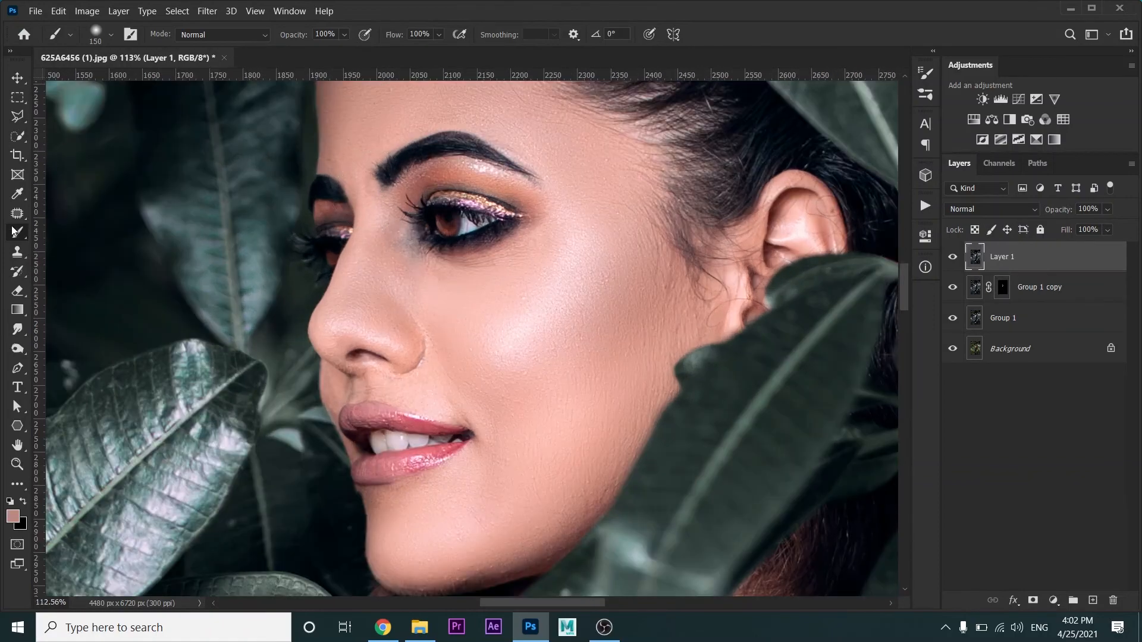
{"action": "left_click", "coordinate": [109, 268]}
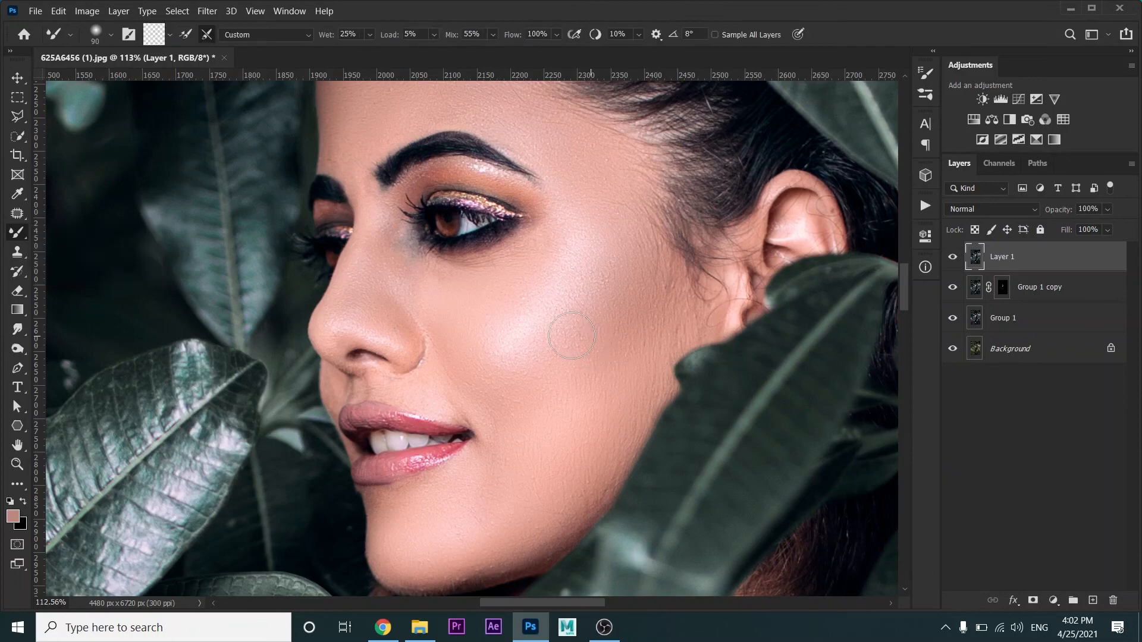
{"action": "scroll", "coordinate": [571, 335], "scroll_direction": "up", "scroll_amount": 2}
{"action": "scroll", "coordinate": [570, 334], "scroll_direction": "down", "scroll_amount": 2}
{"action": "key", "text": "bracketright"}
{"action": "key", "text": "bracketright"}
{"action": "key", "text": "bracketright"}
{"action": "key", "text": "bracketright"}
{"action": "scroll", "coordinate": [530, 327], "scroll_direction": "up", "scroll_amount": 2}
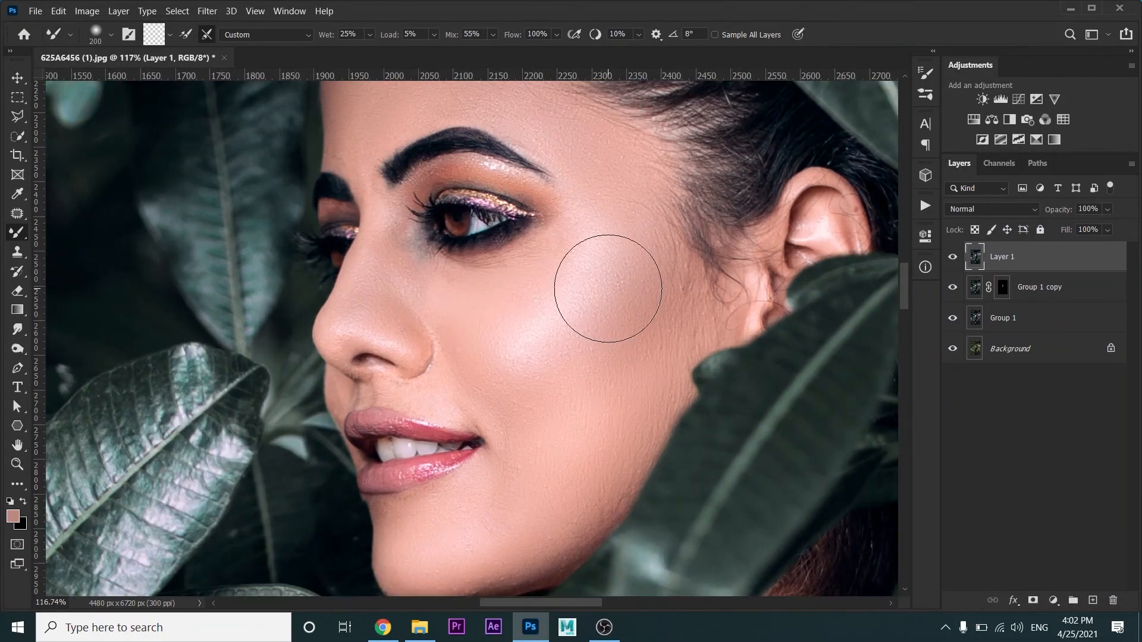
{"action": "key", "text": "bracketright"}
{"action": "key", "text": "bracketright"}
{"action": "left_click_drag", "start_coordinate": [583, 359], "coordinate": [573, 346]}
Smooth the skin under the eye and along the nose with the Mixer Brush, reducing its size to 150 pixels
{"action": "key", "text": "bracketleft"}
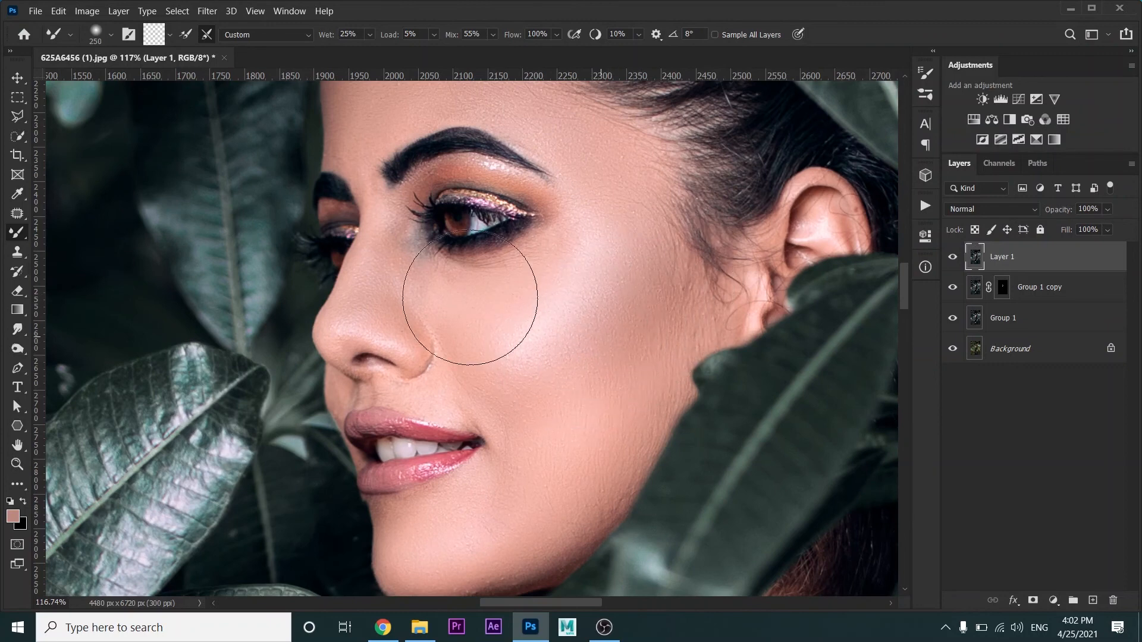
{"action": "key", "text": "bracketleft"}
{"action": "key", "text": "bracketleft"}
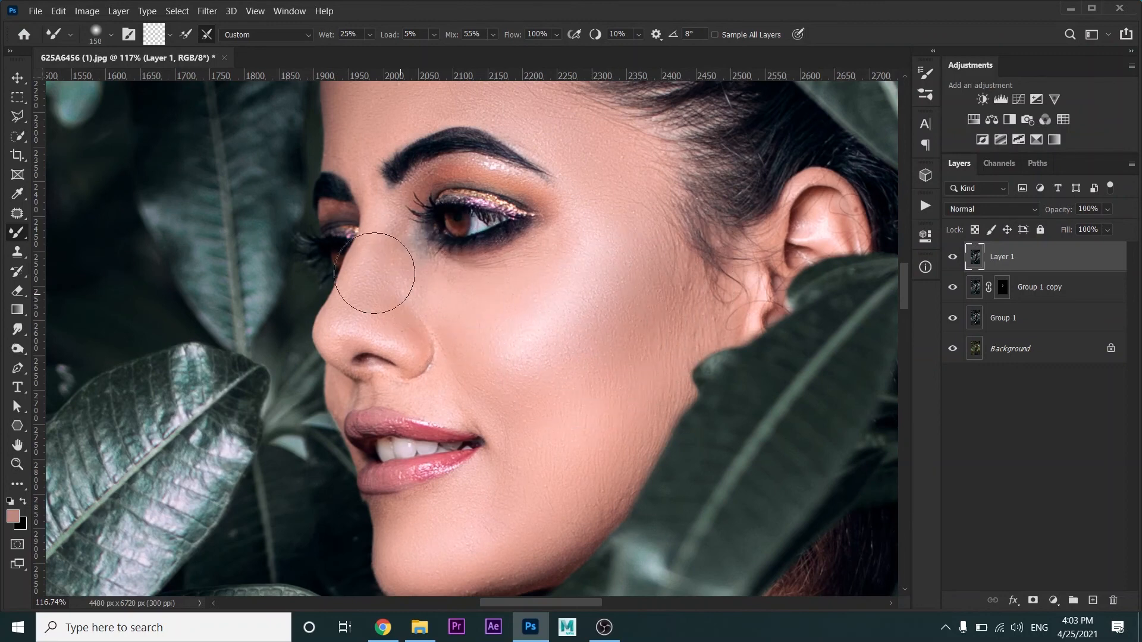
{"action": "left_click_drag", "start_coordinate": [500, 299], "coordinate": [509, 347]}
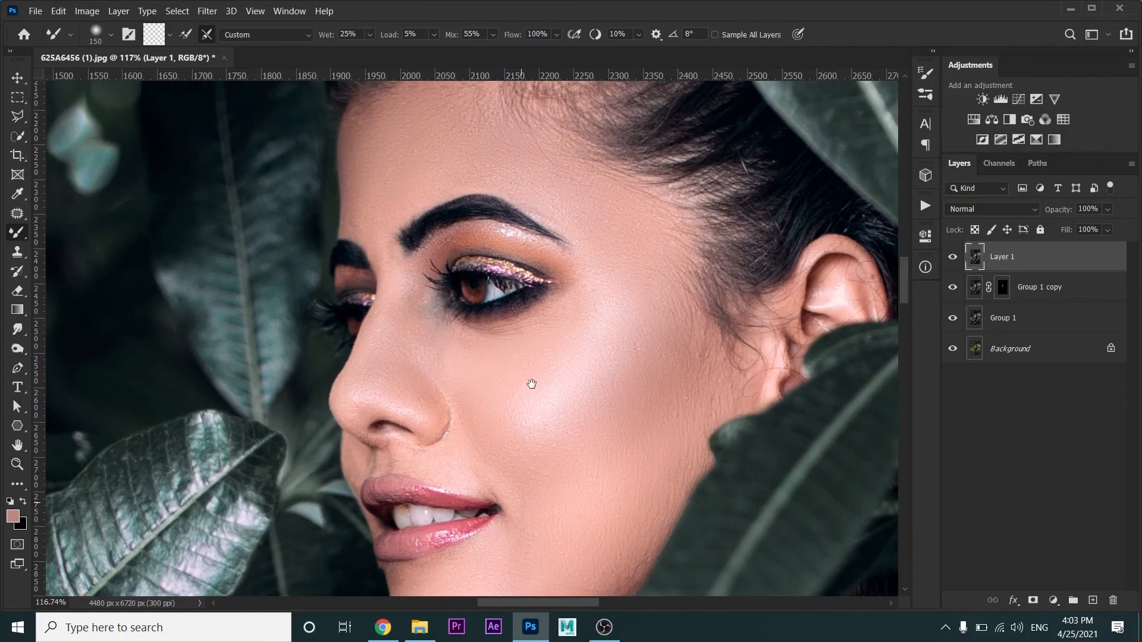
Blend the skin on the chin, jaw and forehead with the Mixer Brush at sizes from 90 to 200 pixels
{"action": "left_click_drag", "start_coordinate": [531, 385], "coordinate": [528, 376]}
{"action": "key", "text": "bracketleft"}
{"action": "key", "text": "bracketleft"}
{"action": "key", "text": "bracketleft"}
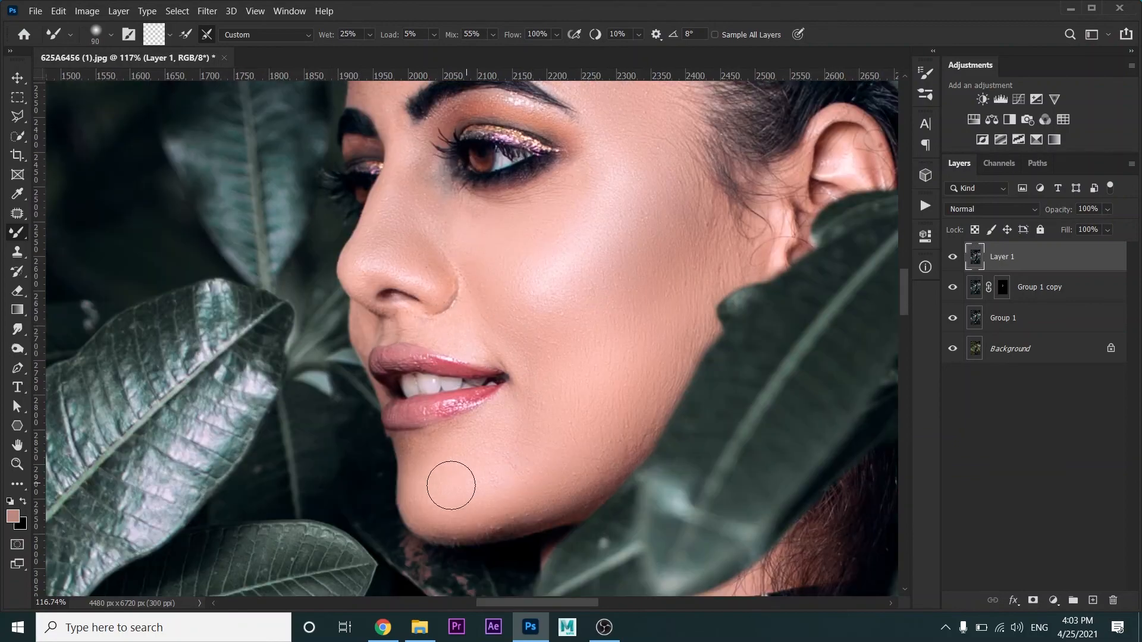
{"action": "key", "text": "bracketright"}
{"action": "key", "text": "bracketright"}
{"action": "key", "text": "bracketright"}
{"action": "key", "text": "bracketright"}
{"action": "key", "text": "bracketright"}
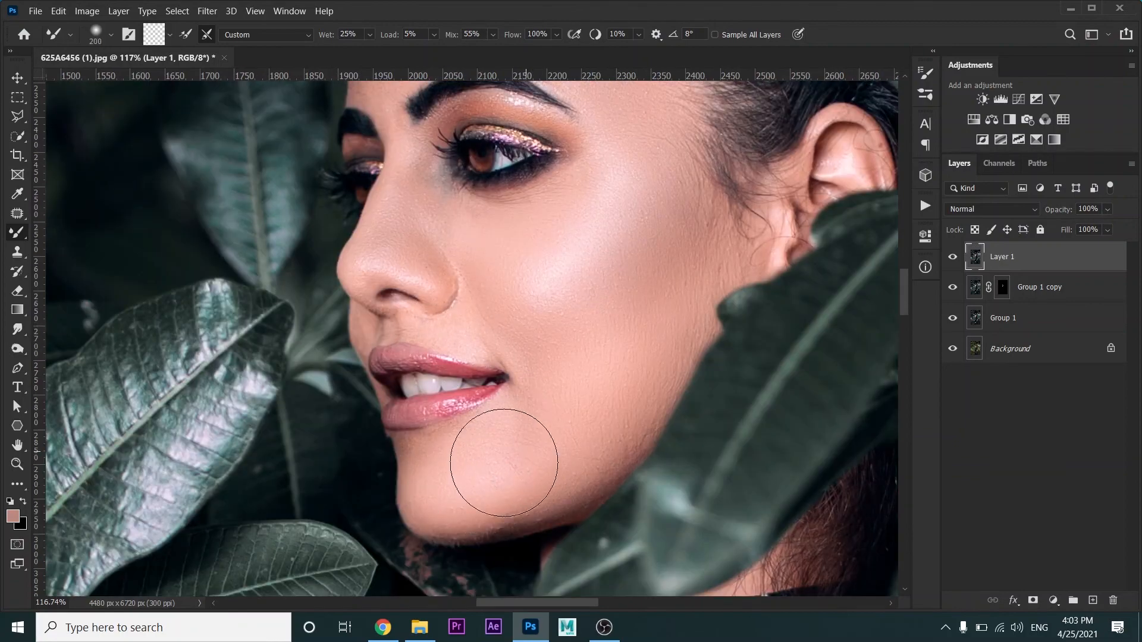
{"action": "left_click_drag", "start_coordinate": [607, 364], "coordinate": [650, 528]}
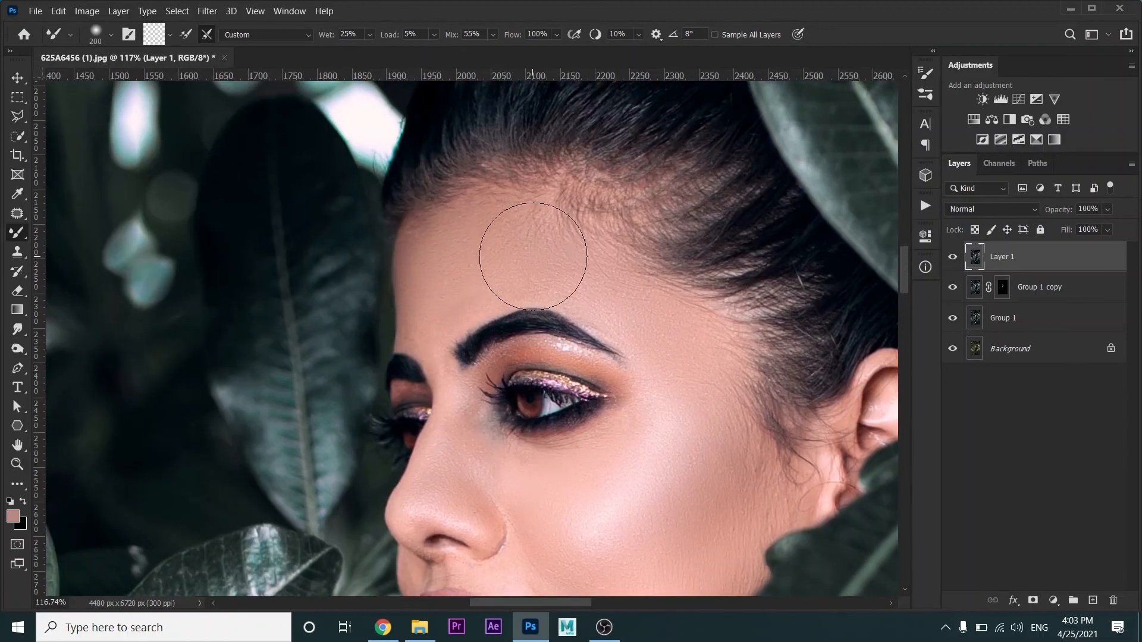
Compare the whole retouched portrait with the original by hiding the layers above the Background and showing Layer 1 again
{"action": "scroll", "coordinate": [533, 256], "scroll_direction": "down", "scroll_amount": 3}
{"action": "scroll", "coordinate": [569, 344], "scroll_direction": "down", "scroll_amount": 5}
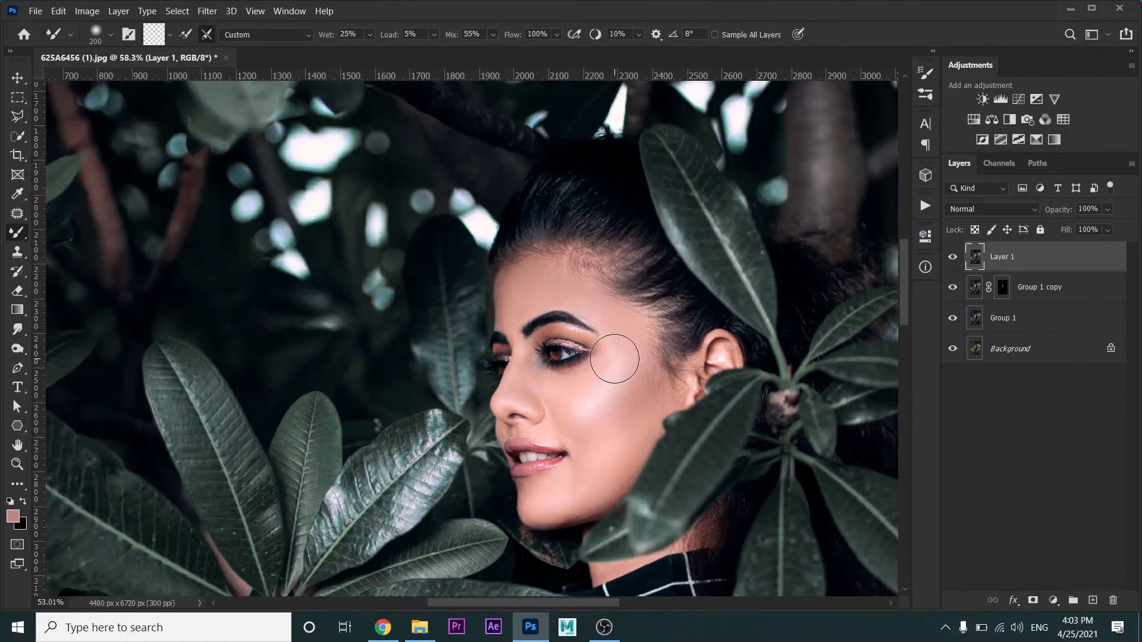
{"action": "scroll", "coordinate": [632, 358], "scroll_direction": "down", "scroll_amount": 2}
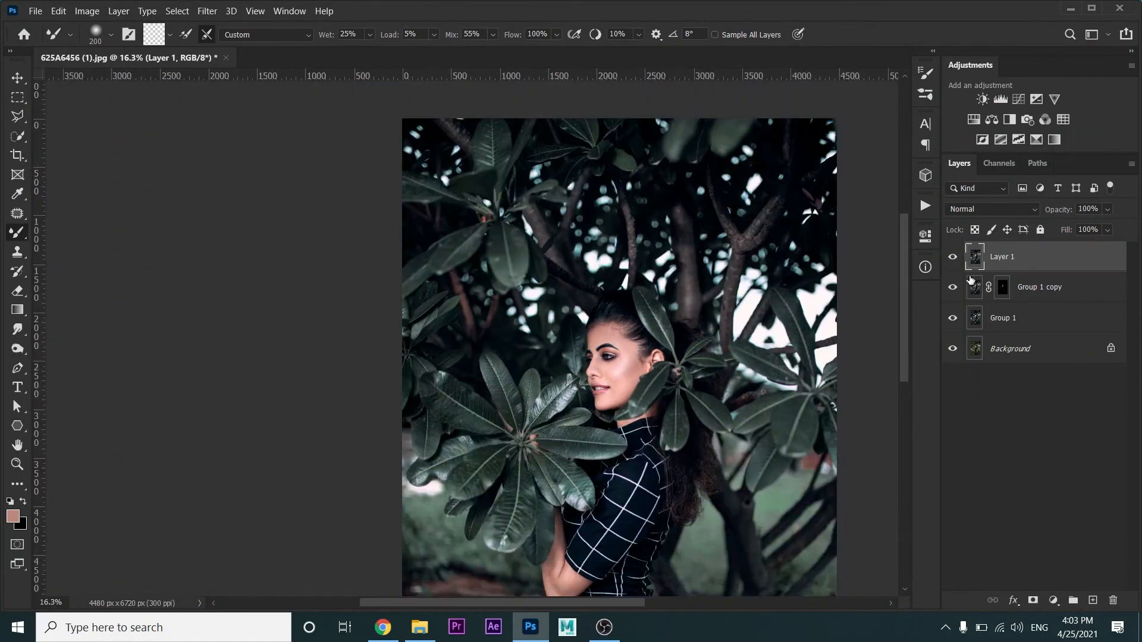
{"action": "left_click", "coordinate": [953, 263]}
{"action": "left_click_drag", "start_coordinate": [823, 294], "coordinate": [634, 276]}
{"action": "scroll", "coordinate": [633, 277], "scroll_direction": "down", "scroll_amount": 2}
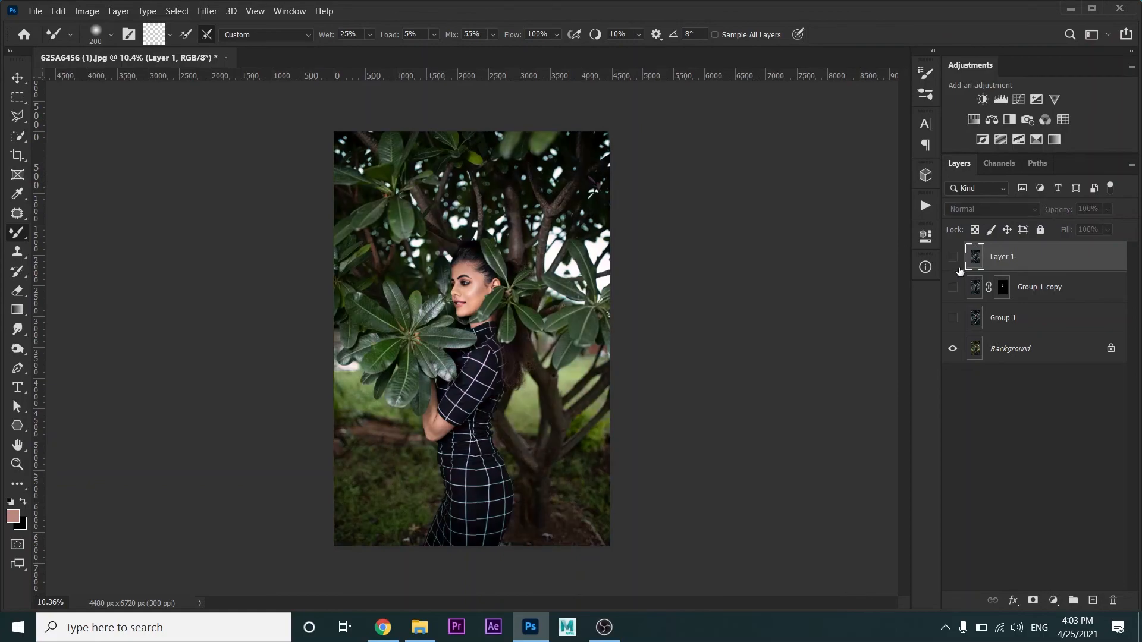
{"action": "left_click", "coordinate": [954, 264]}
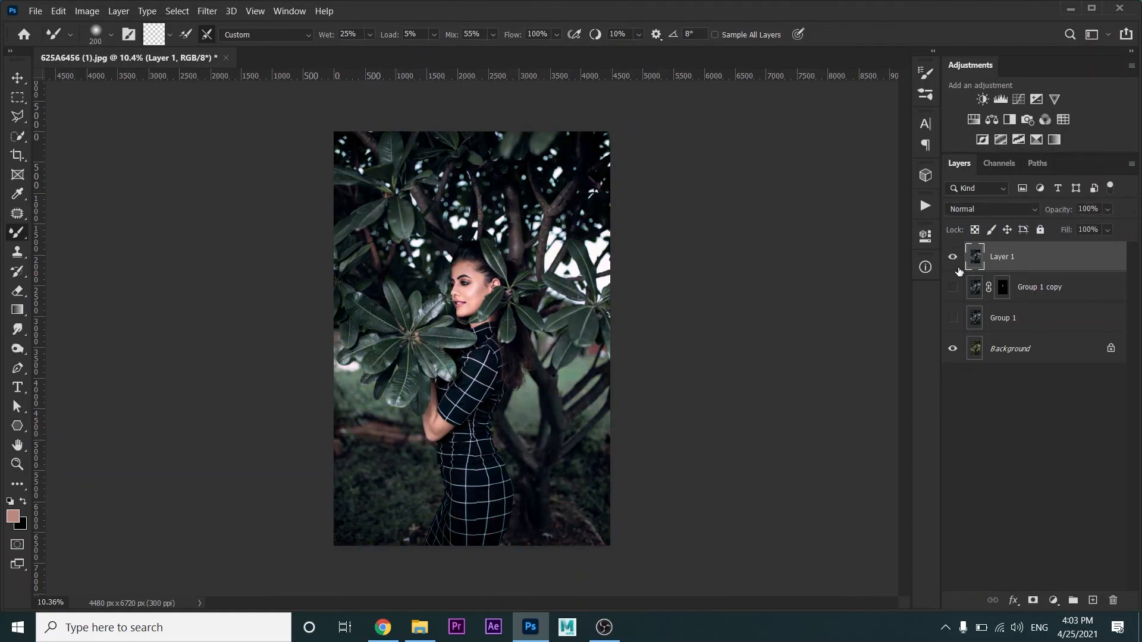